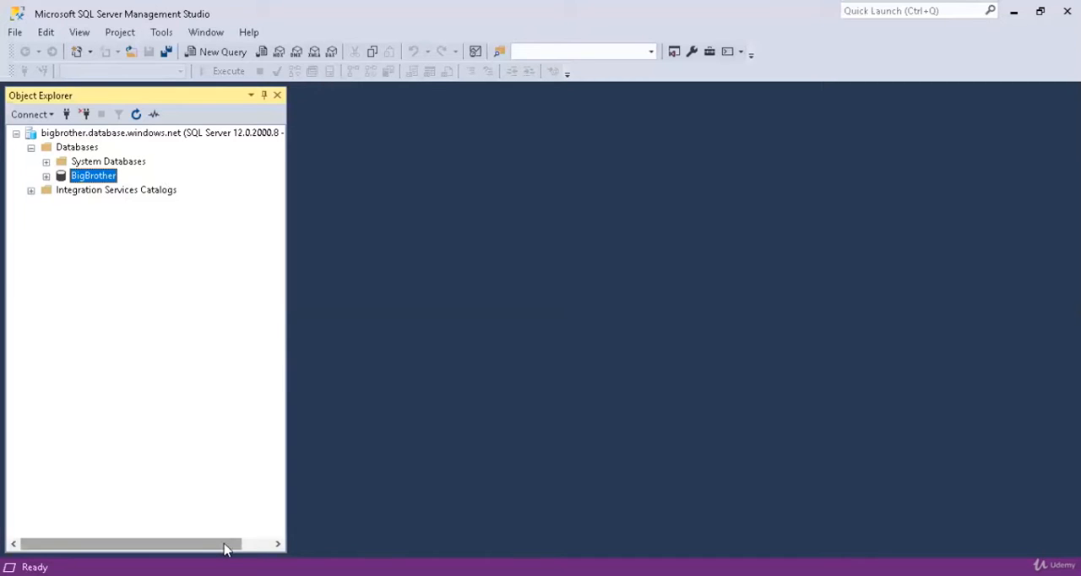
Expand the BigBrother database in the object tree and open a new query for it.
{"action": "left_click_drag", "start_coordinate": [229, 545], "coordinate": [220, 526]}
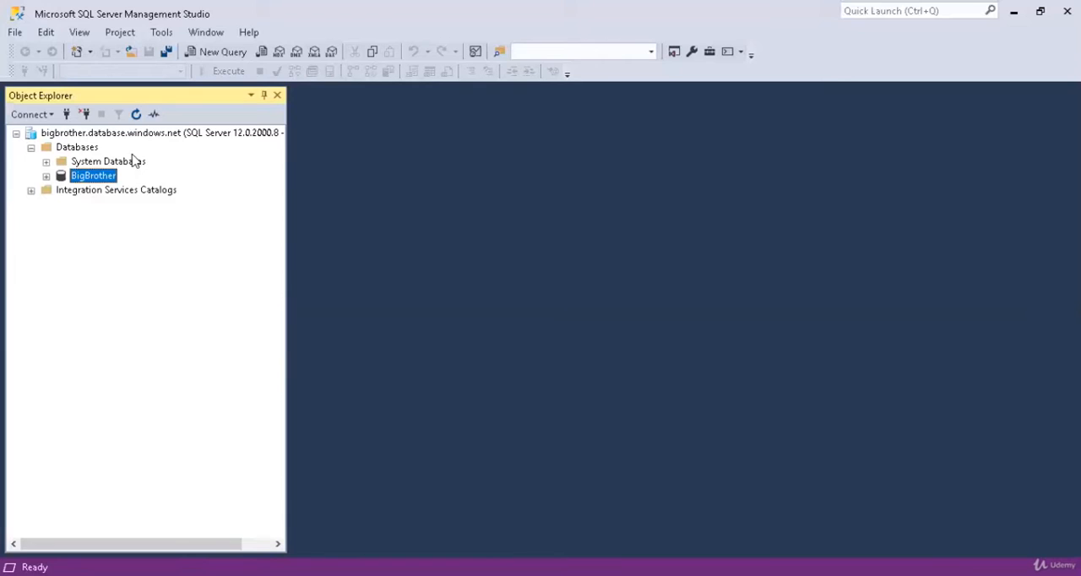
{"action": "left_click", "coordinate": [45, 176]}
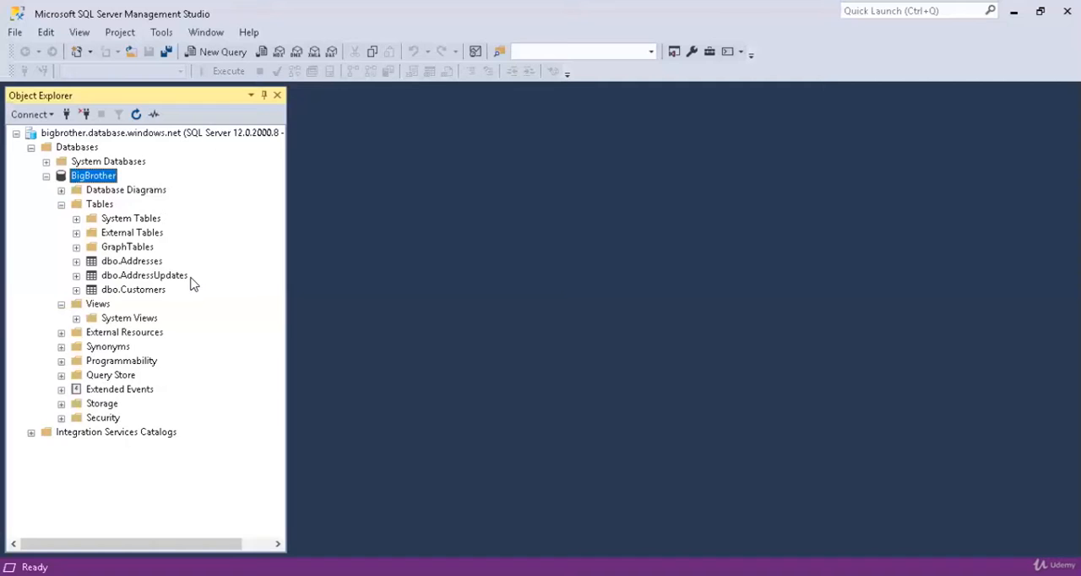
{"action": "right_click", "coordinate": [103, 207]}
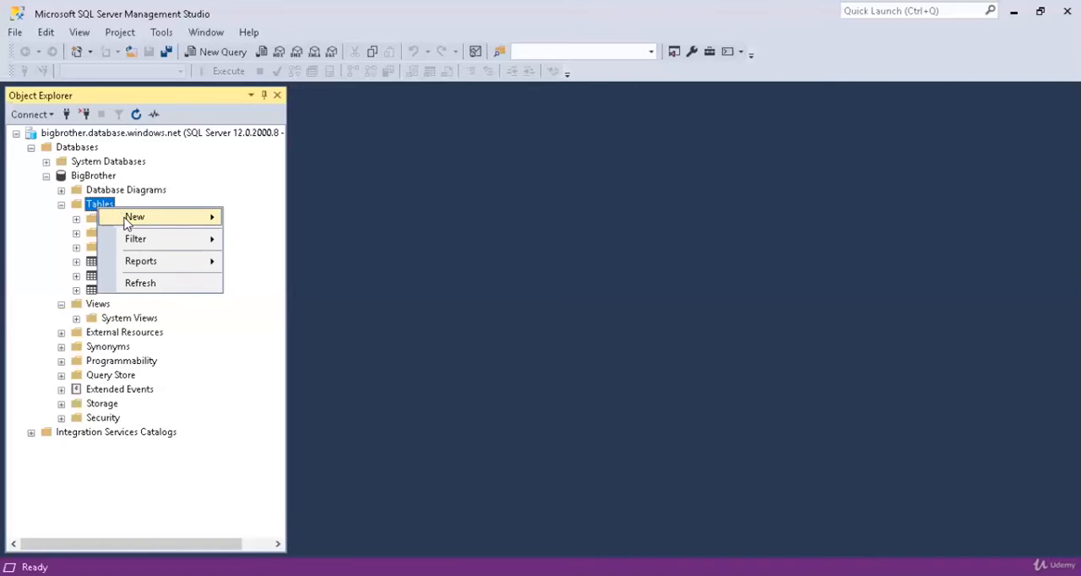
{"action": "mouse_move", "coordinate": [127, 221]}
{"action": "left_click", "coordinate": [242, 186]}
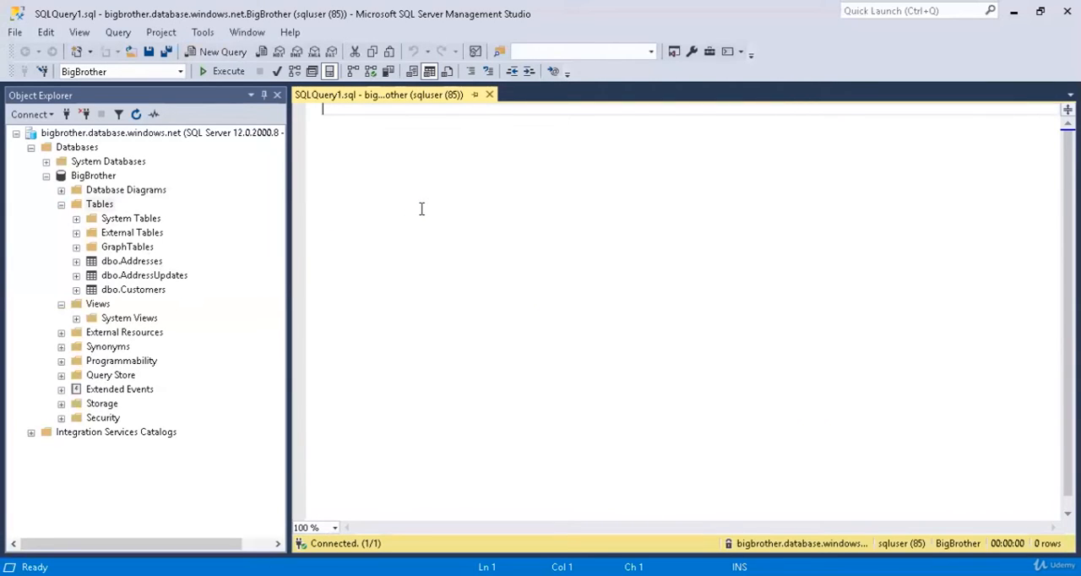
Write and run a query creating Control_Table (SourceTable varchar(100), Active bit), inserting ('Addresses',1) and ('Customers',1), and selecting all its rows.
{"action": "type", "text": "Crea"}
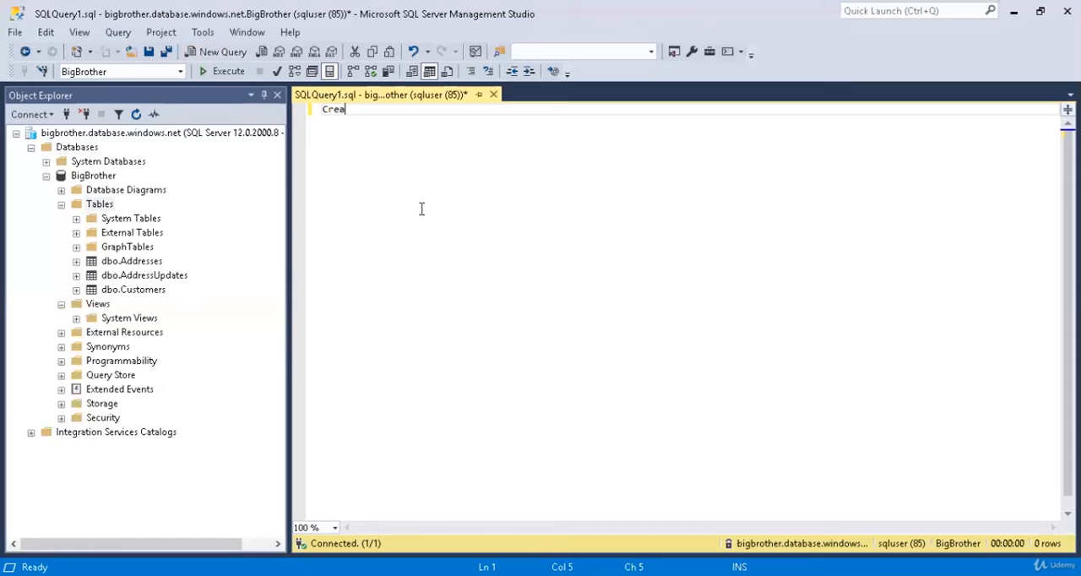
{"action": "key", "text": "BackSpace"}
{"action": "key", "text": "BackSpace"}
{"action": "type", "text": "eate table"}
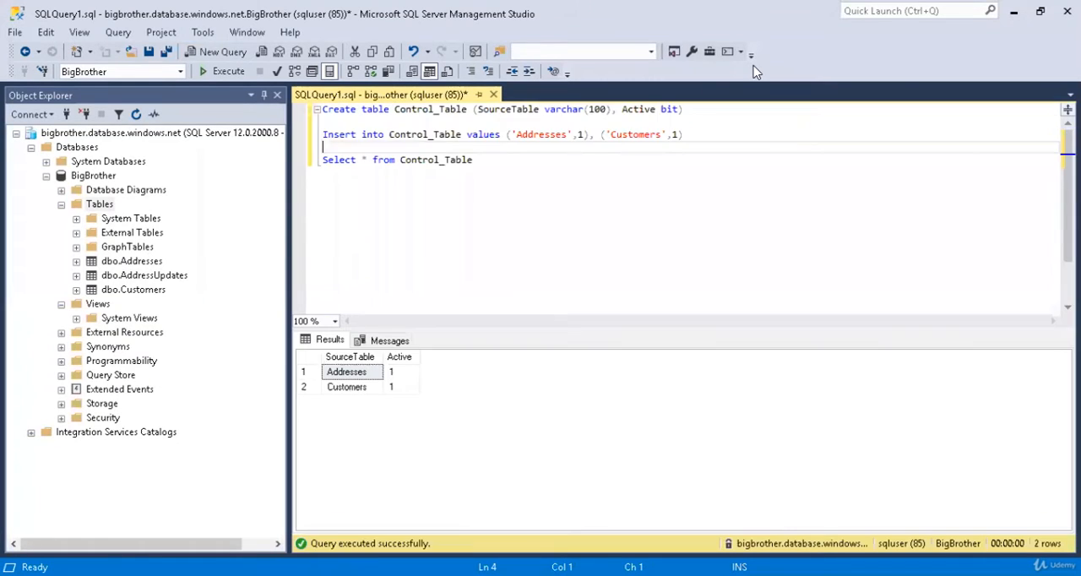
{"action": "left_click", "coordinate": [682, 176]}
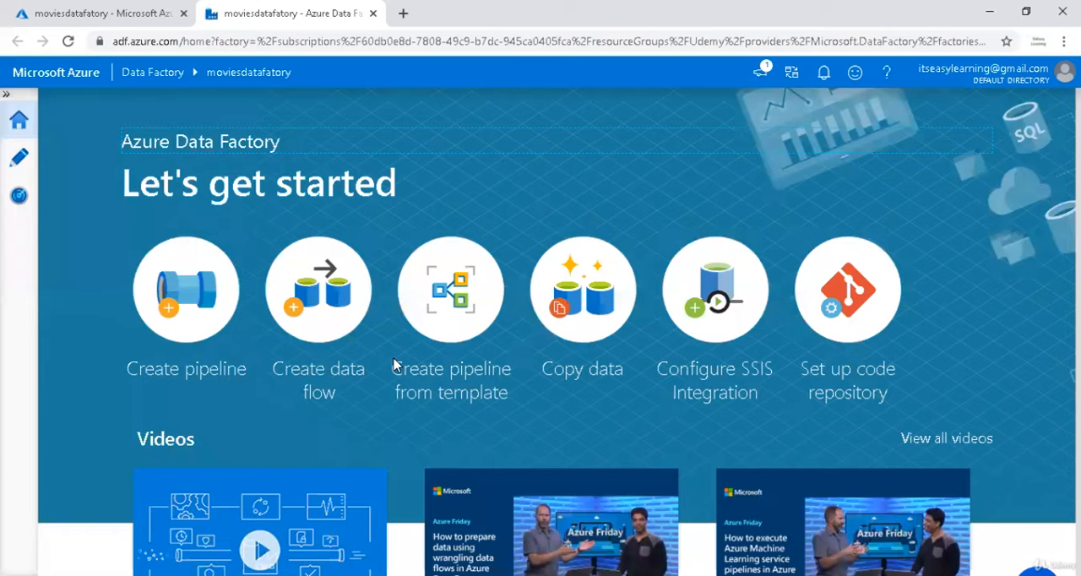
Switch to Azure Data Factory and open the BigBrother pipeline for authoring.
{"action": "left_click", "coordinate": [20, 158]}
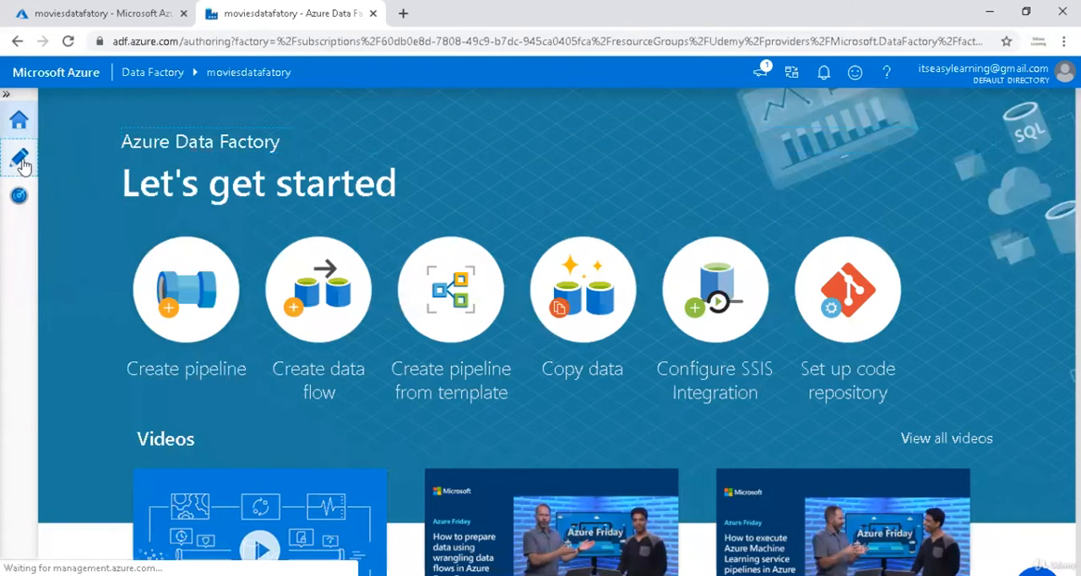
{"action": "left_click", "coordinate": [199, 200]}
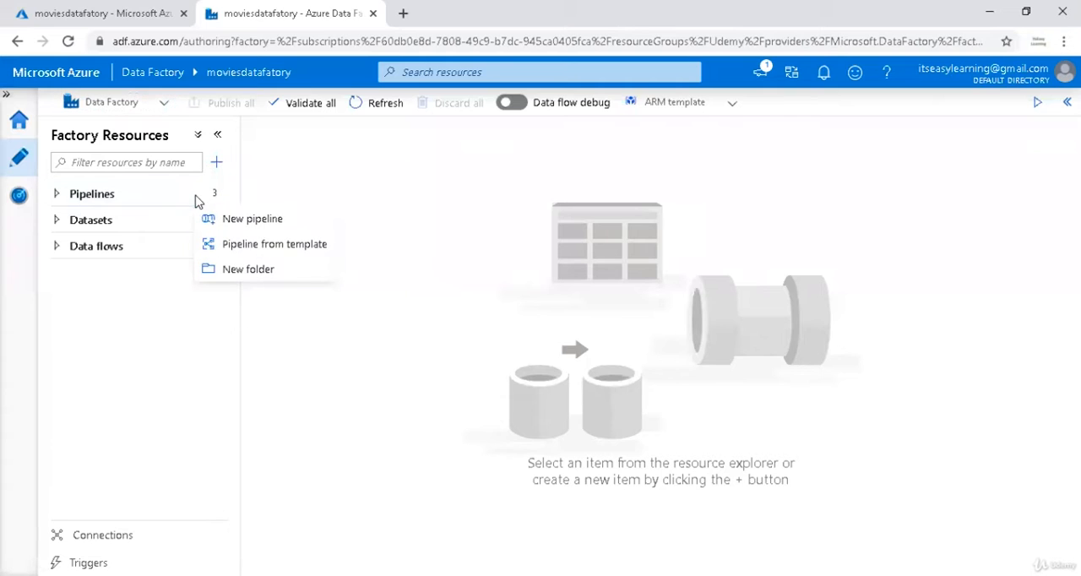
{"action": "key", "text": "Escape"}
{"action": "left_click", "coordinate": [154, 201]}
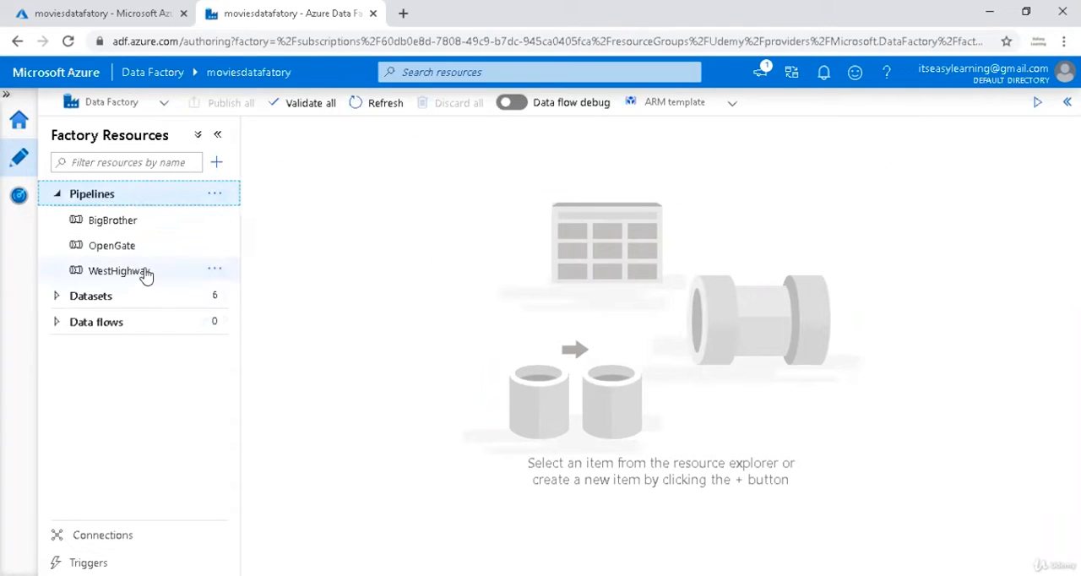
{"action": "left_click", "coordinate": [129, 223]}
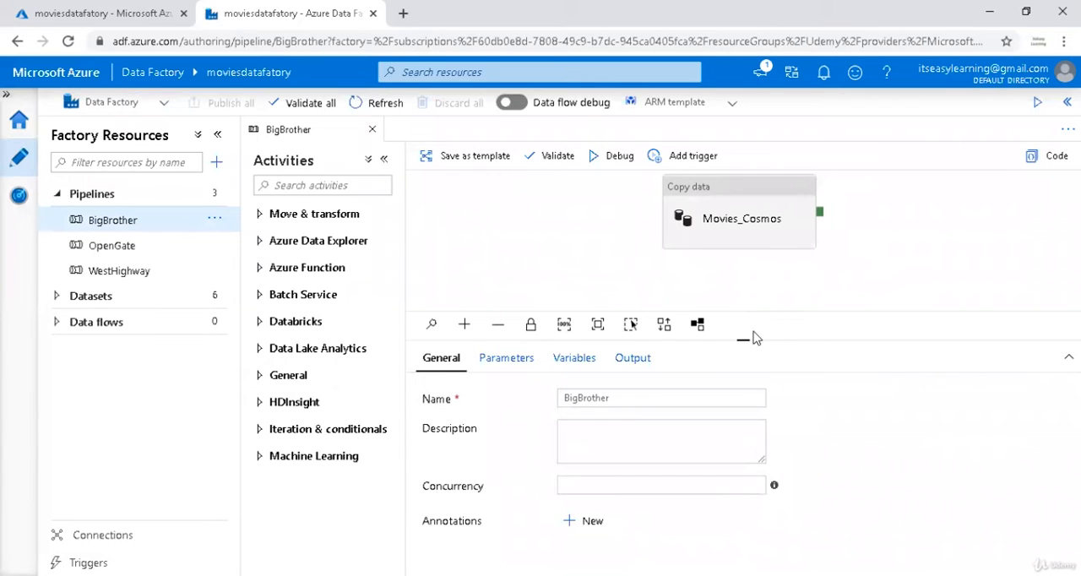
Find the Lookup activity and add it to the BigBrother pipeline canvas below the Movies_Cosmos copy activity.
{"action": "left_click_drag", "start_coordinate": [742, 361], "coordinate": [749, 422]}
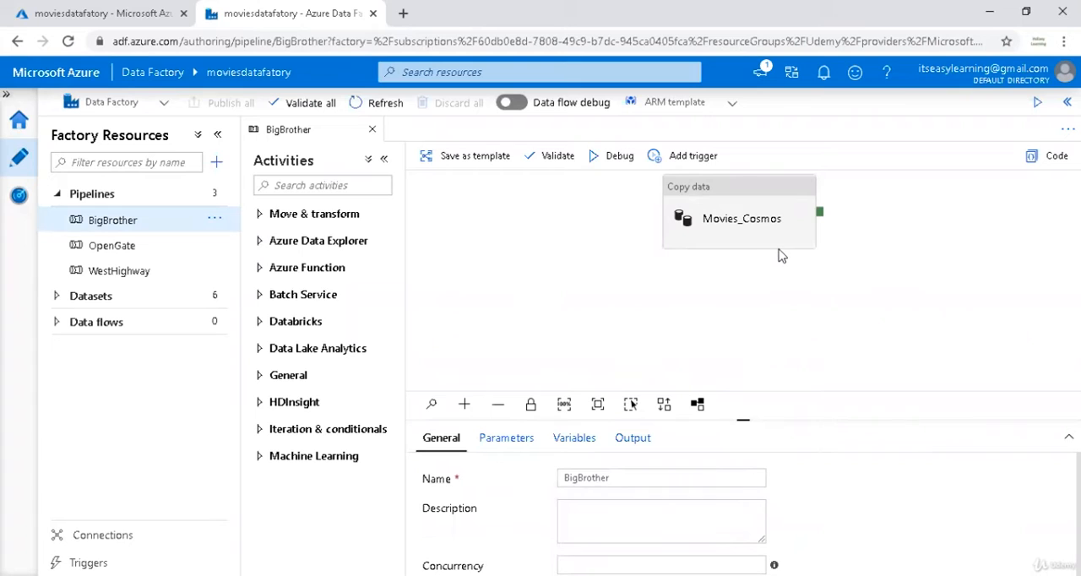
{"action": "left_click", "coordinate": [333, 185]}
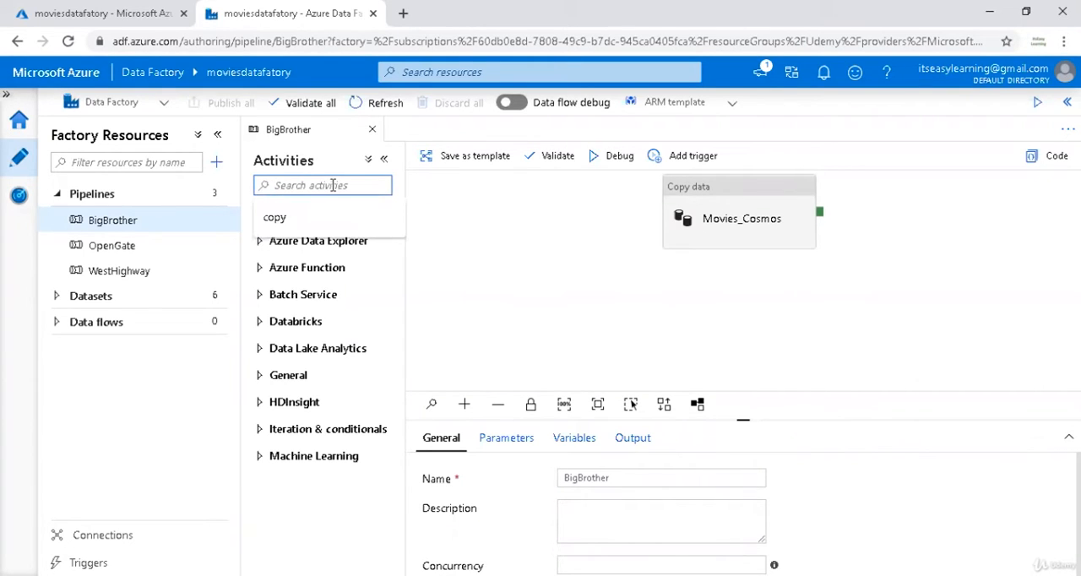
{"action": "type", "text": "look"}
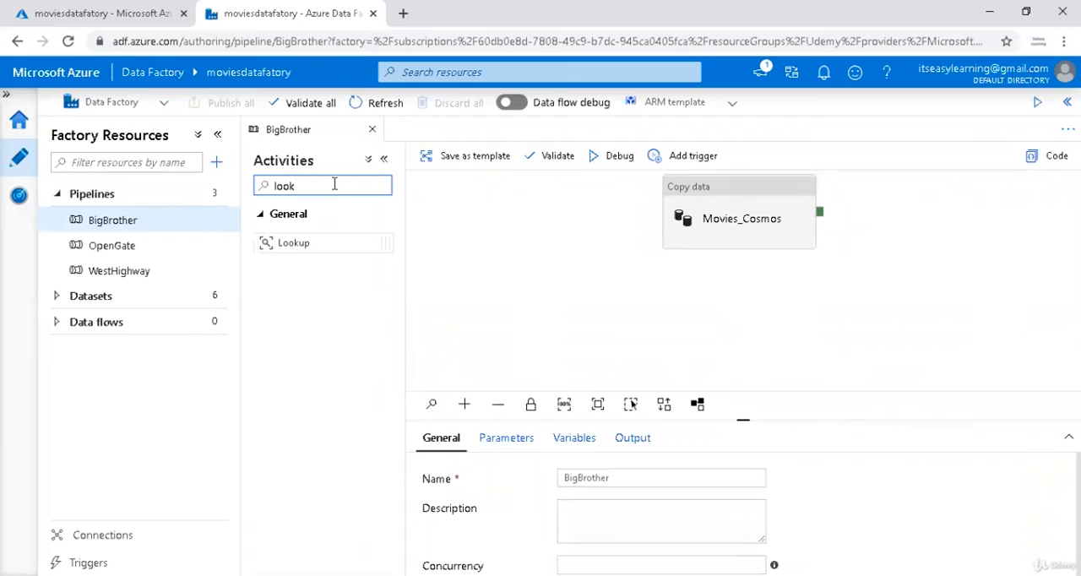
{"action": "left_click", "coordinate": [331, 243]}
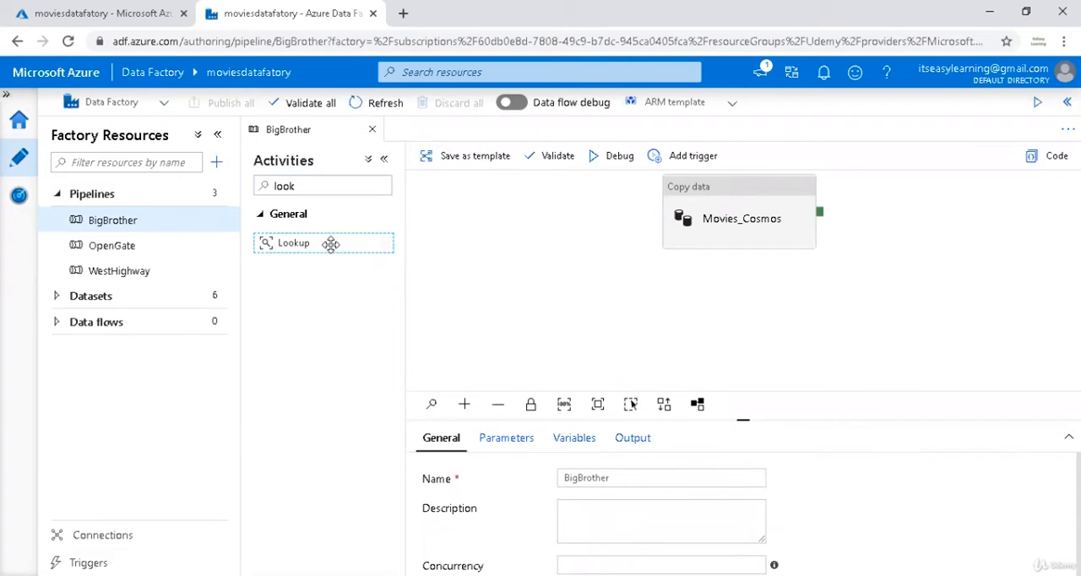
{"action": "left_click_drag", "start_coordinate": [330, 243], "coordinate": [550, 304]}
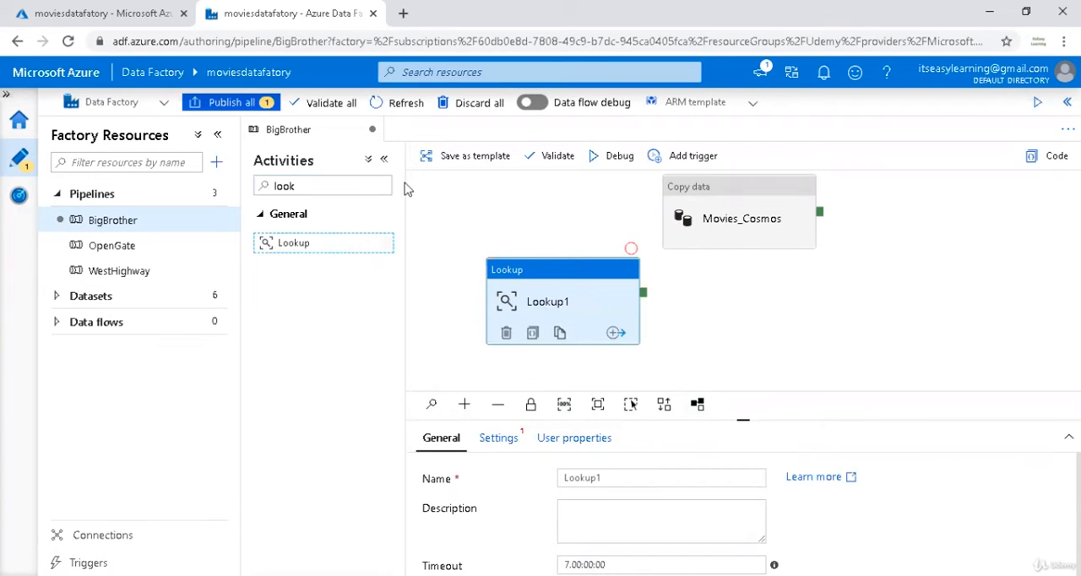
Collapse the factory resources list and rename the Lookup activity GetTableList.
{"action": "left_click", "coordinate": [218, 138]}
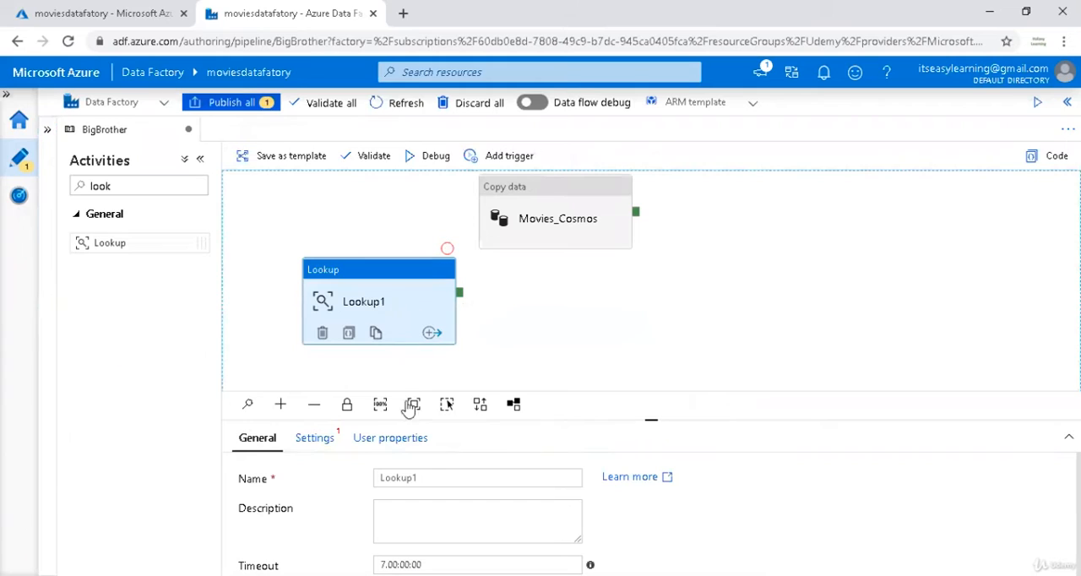
{"action": "left_click_drag", "start_coordinate": [429, 476], "coordinate": [345, 477]}
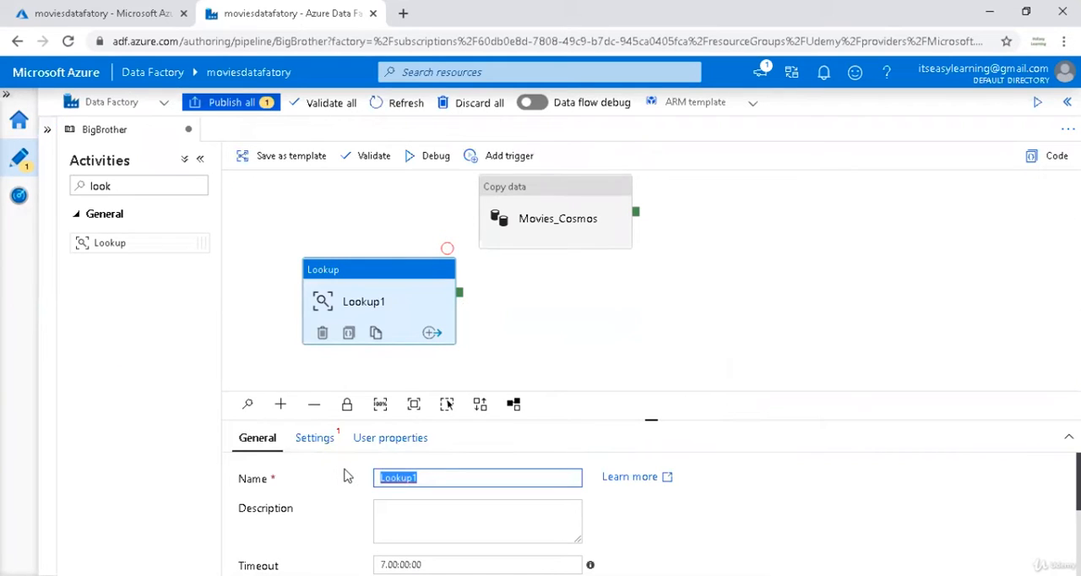
{"action": "type", "text": "Get"}
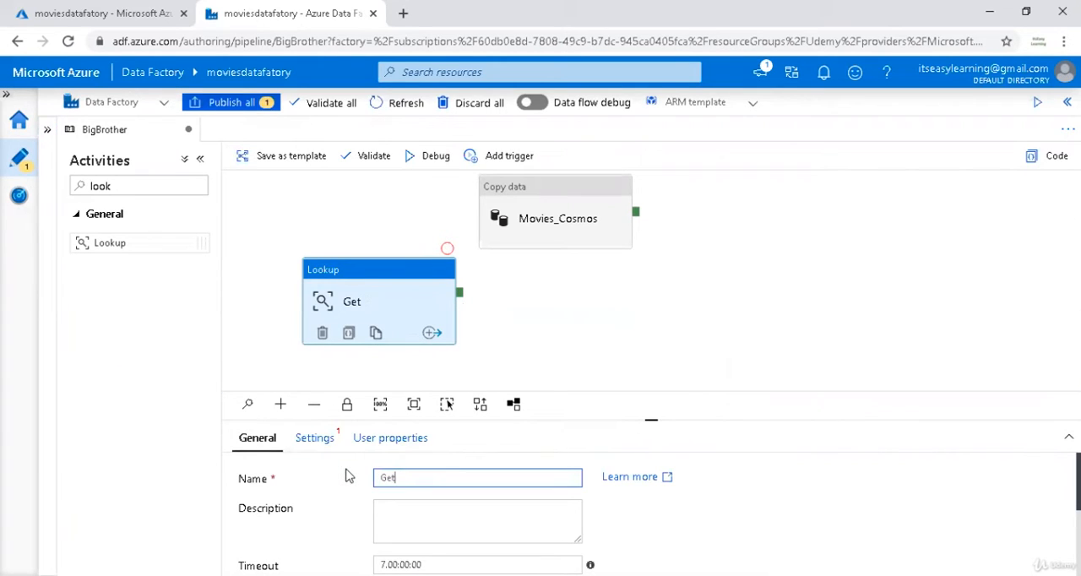
{"action": "type", "text": "TableList"}
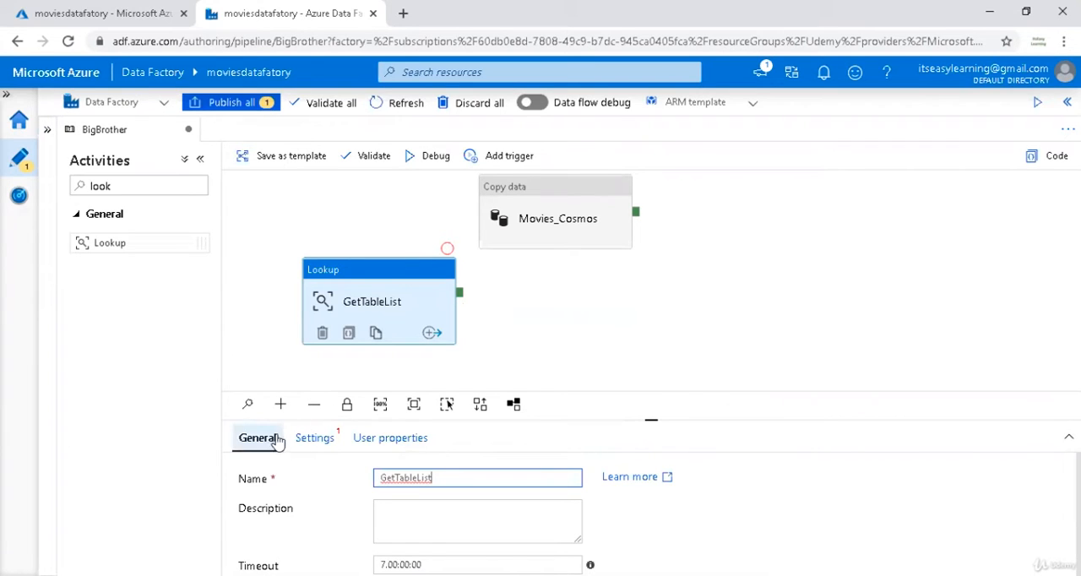
Start a new source dataset for the GetTableList lookup, using Azure SQL Database as the data store.
{"action": "left_click", "coordinate": [312, 442]}
{"action": "left_click_drag", "start_coordinate": [653, 419], "coordinate": [658, 357]}
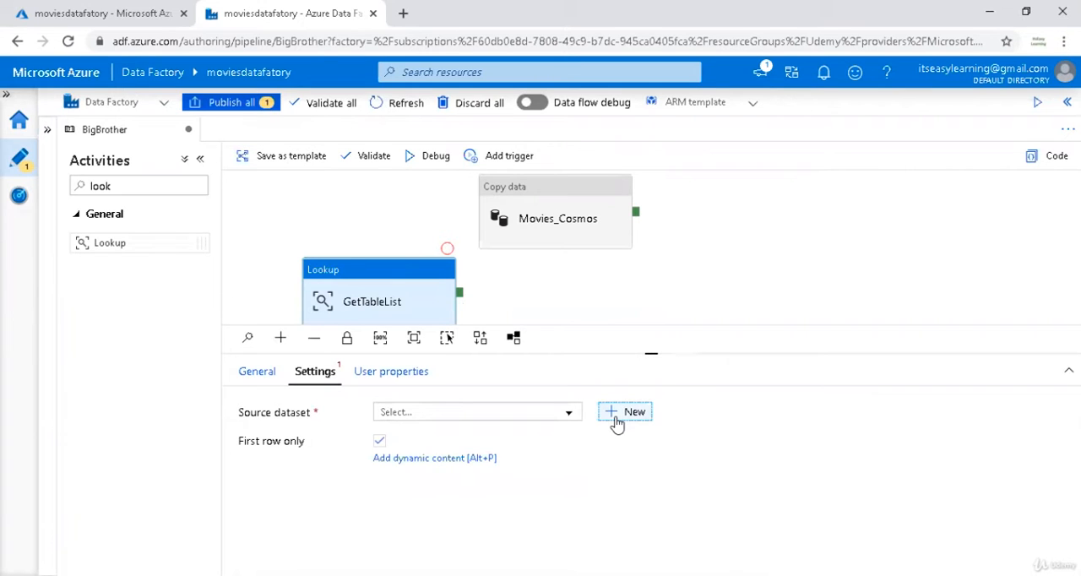
{"action": "left_click", "coordinate": [615, 415]}
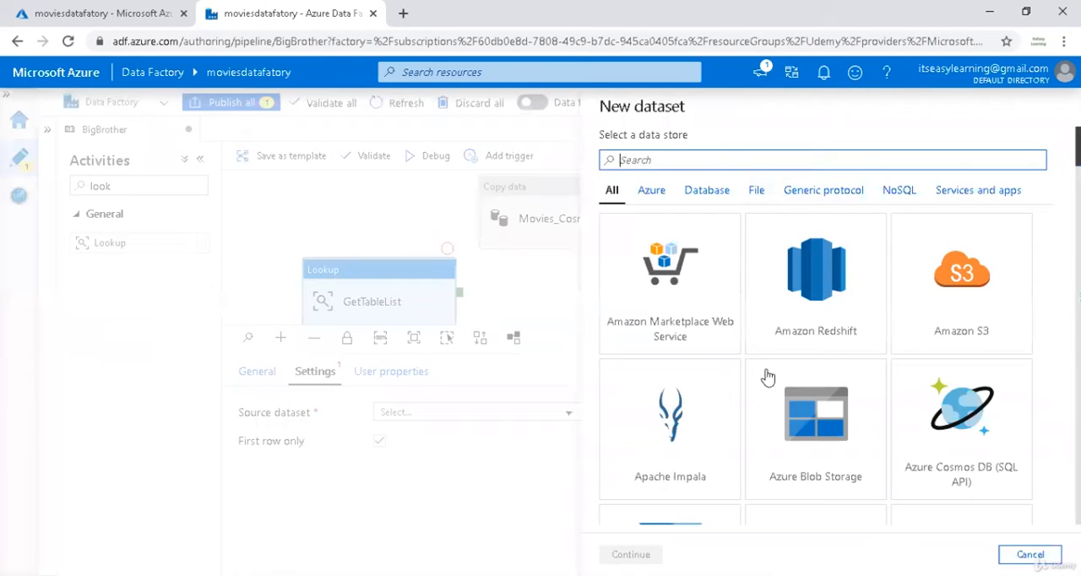
{"action": "type", "text": "sql"}
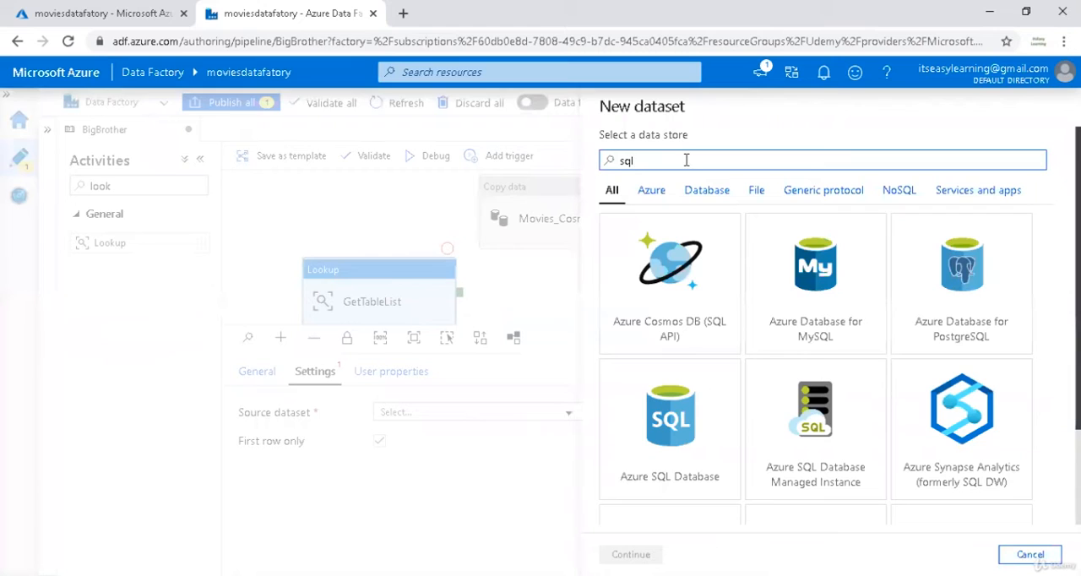
{"action": "left_click", "coordinate": [689, 428]}
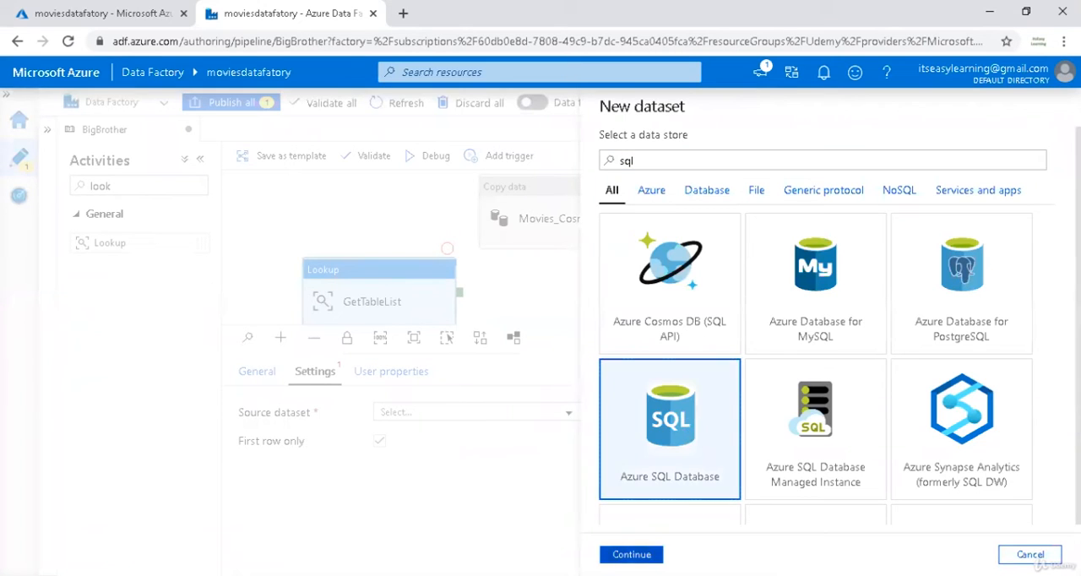
{"action": "left_click", "coordinate": [631, 554]}
Name the new dataset Azure_SQL_SourceTables.
{"action": "left_click_drag", "start_coordinate": [687, 152], "coordinate": [583, 151]}
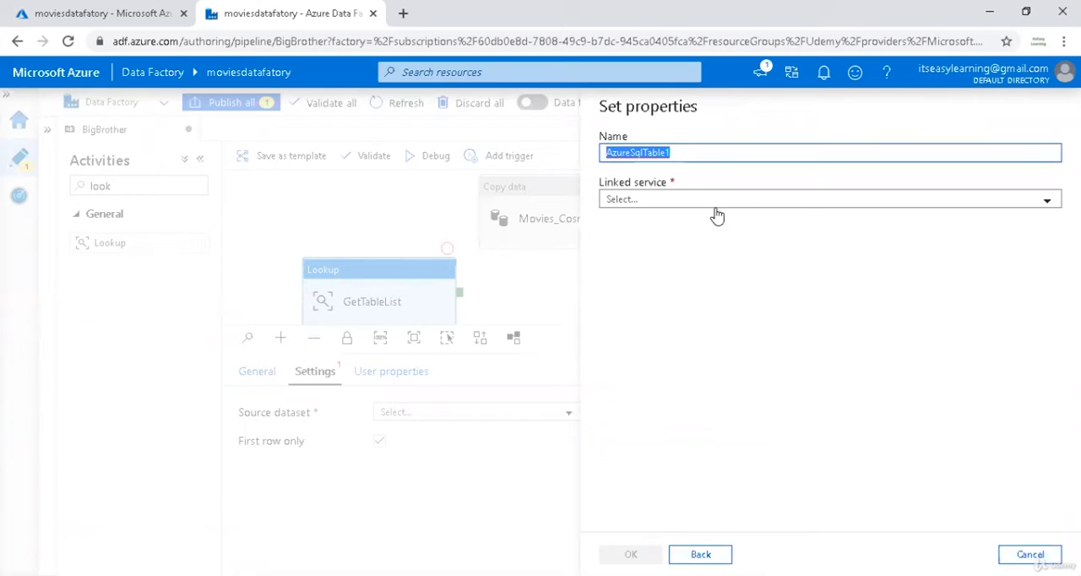
{"action": "type", "text": "Azure"}
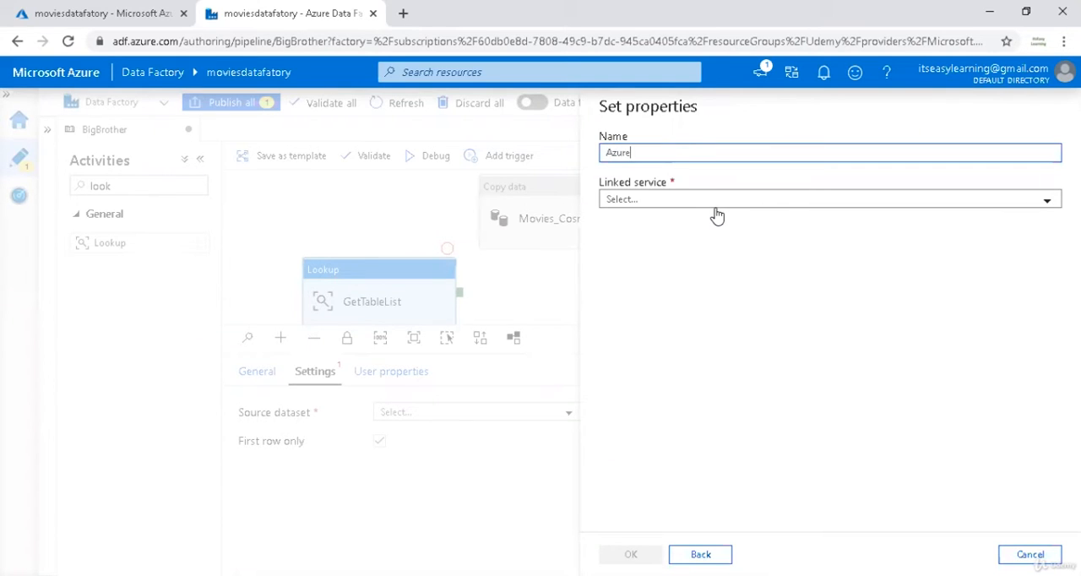
{"action": "type", "text": "_SQL_SourceTables"}
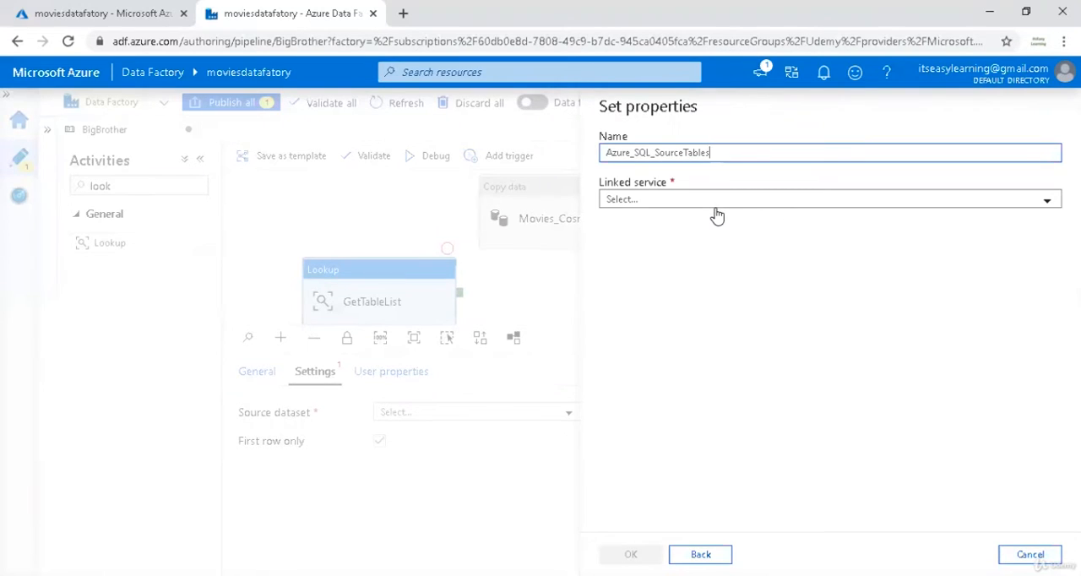
Start a new linked service for the dataset and name it BB_Azure_SQL.
{"action": "left_click", "coordinate": [650, 206]}
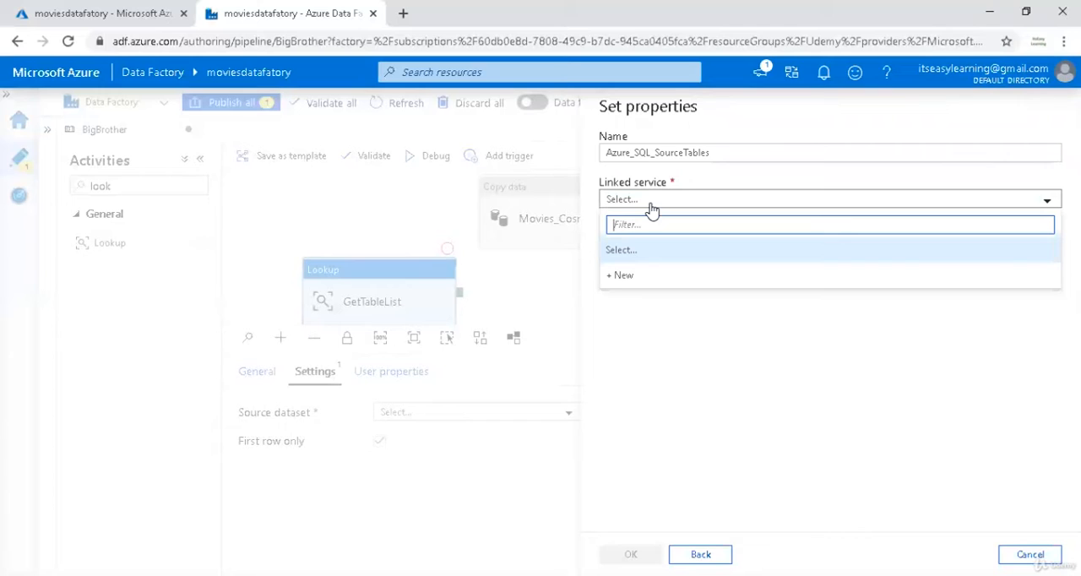
{"action": "left_click", "coordinate": [647, 275]}
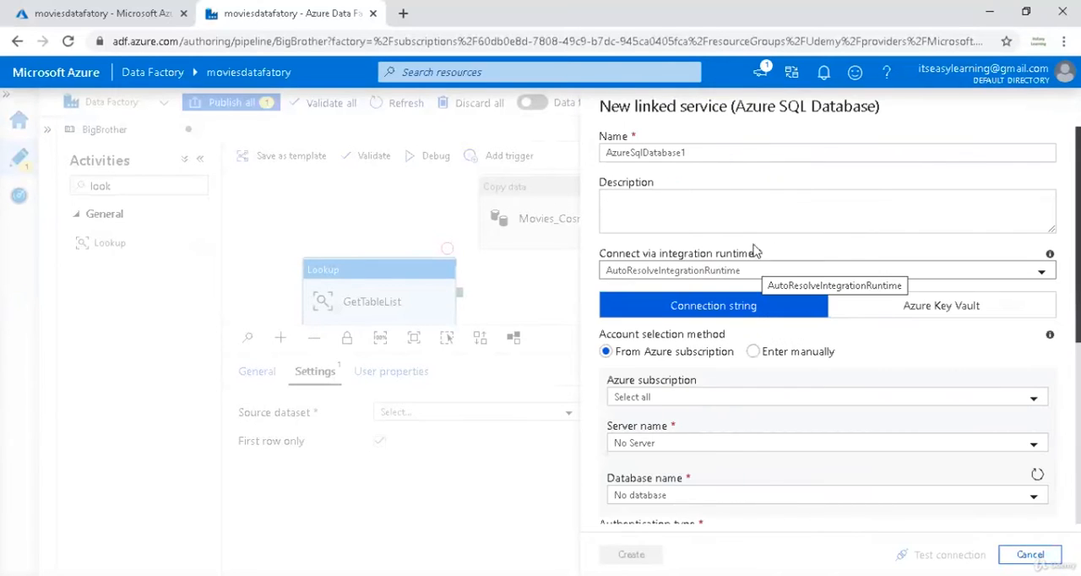
{"action": "left_click_drag", "start_coordinate": [693, 154], "coordinate": [564, 149]}
{"action": "type", "text": "B"}
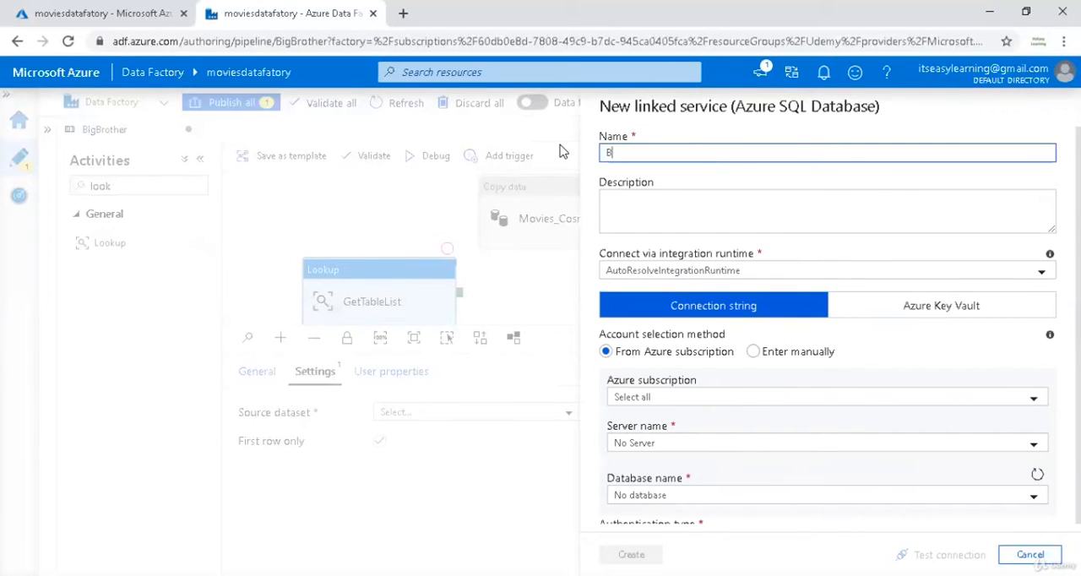
{"action": "type", "text": "B_Azure_SQL"}
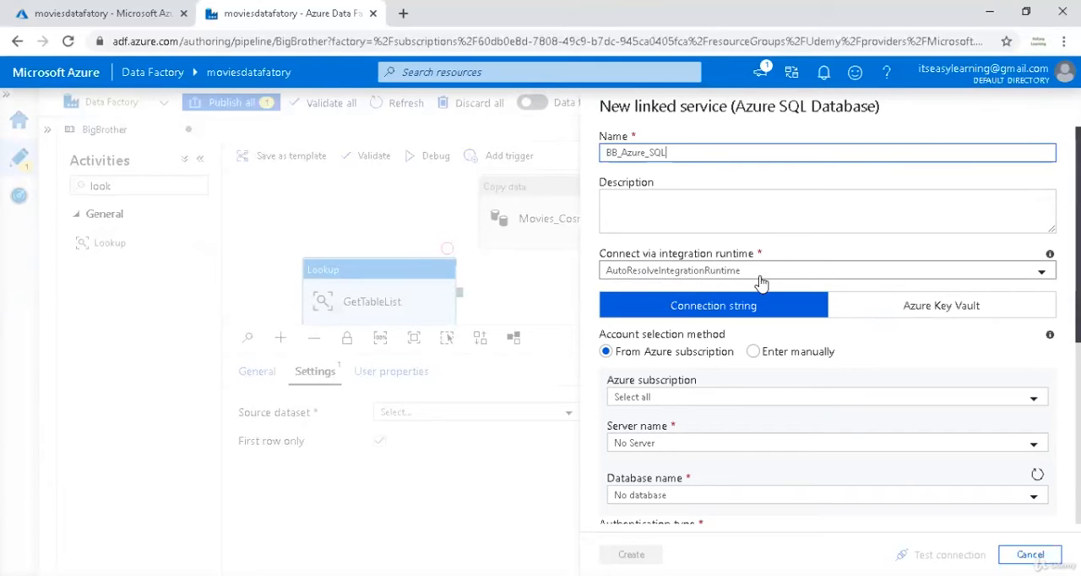
Try to select the SQL server for the linked service from the Pay-As-You-Go Azure subscription.
{"action": "scroll", "coordinate": [849, 355], "scroll_direction": "down", "scroll_amount": 1}
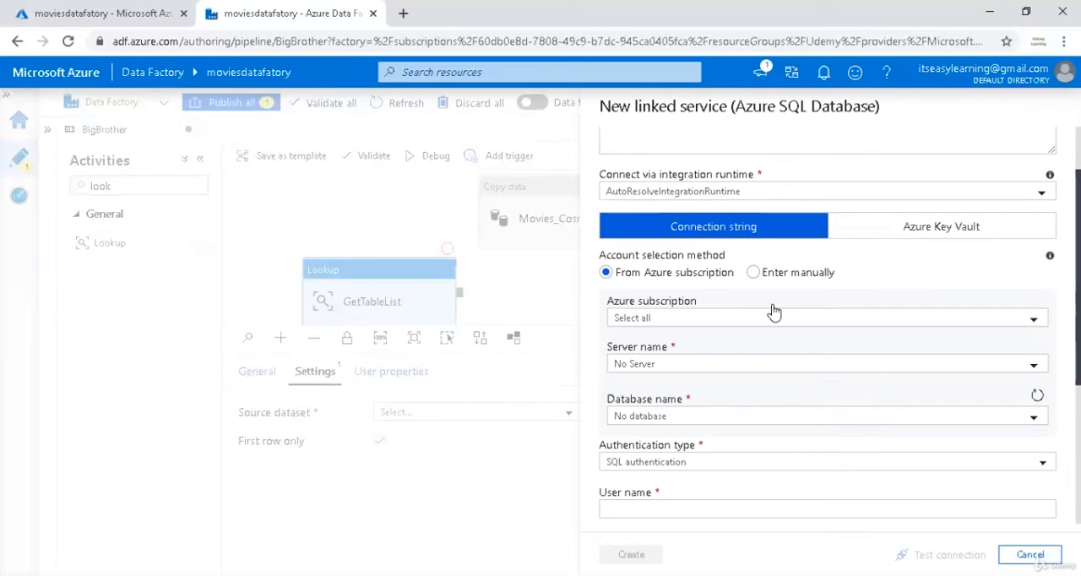
{"action": "scroll", "coordinate": [735, 350], "scroll_direction": "down", "scroll_amount": 2}
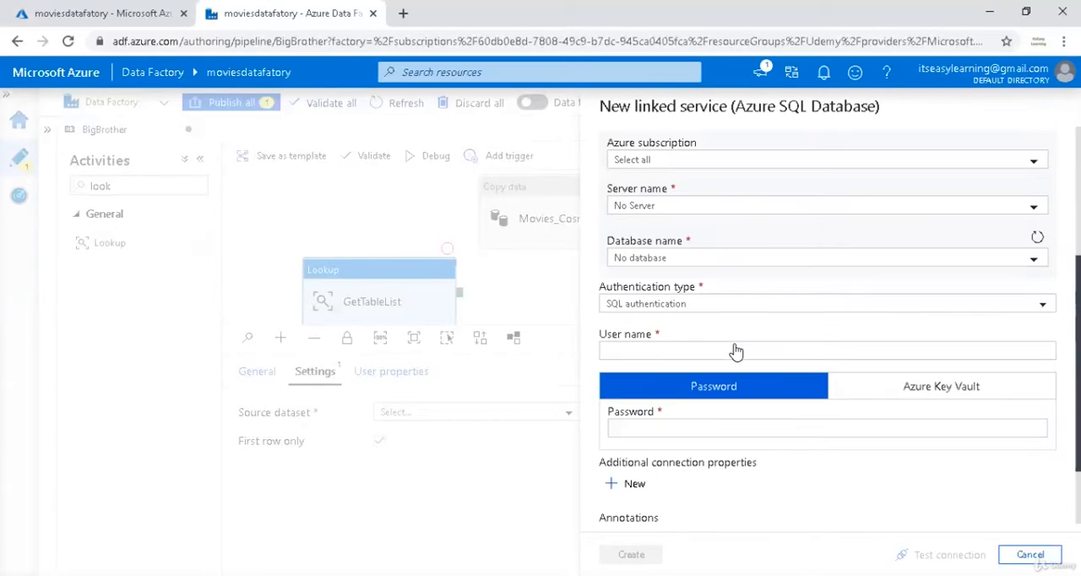
{"action": "left_click", "coordinate": [676, 208]}
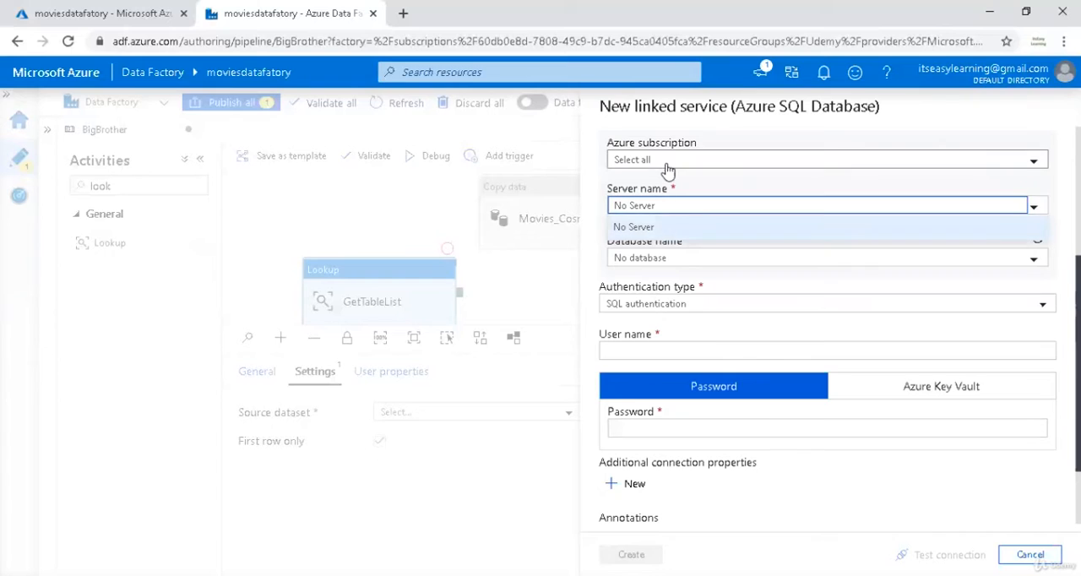
{"action": "left_click", "coordinate": [667, 161]}
{"action": "left_click", "coordinate": [676, 208]}
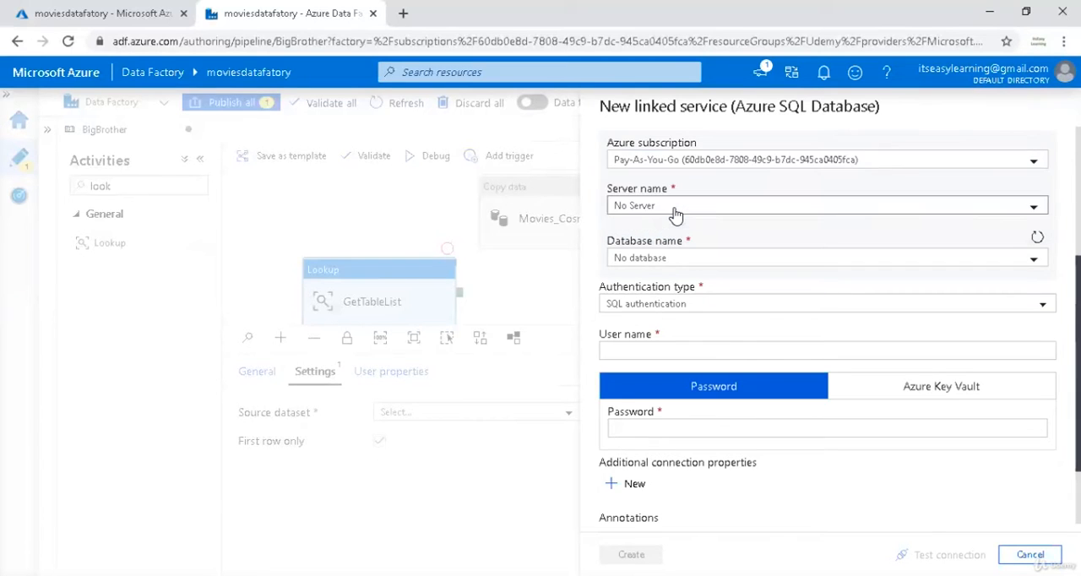
{"action": "scroll", "coordinate": [740, 195], "scroll_direction": "up", "scroll_amount": 2}
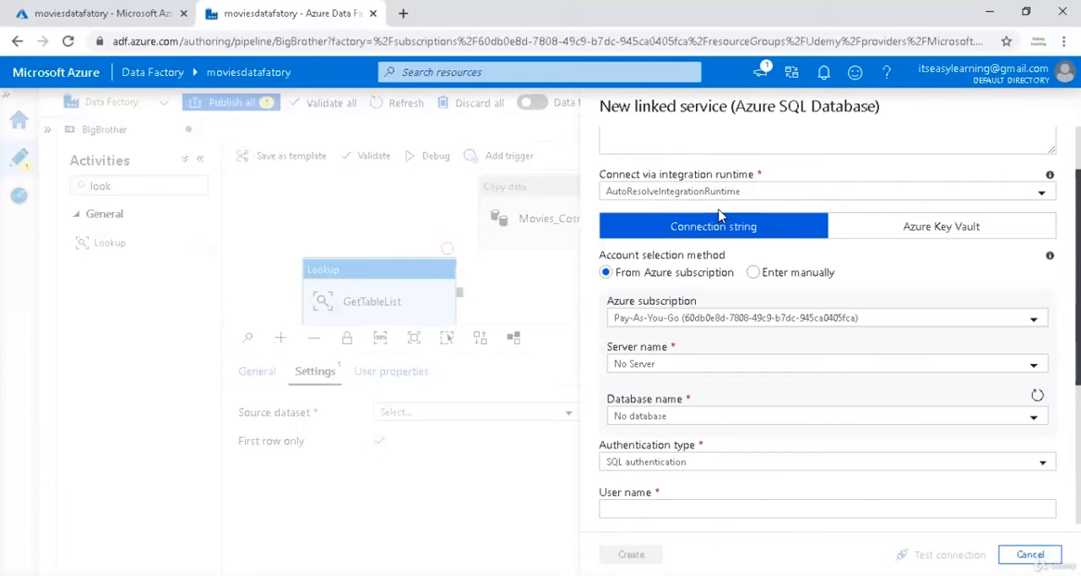
Manually enter server bigbrother.database.windows.net and database BigBrother, fill in the SQL authentication user name and password, and test the connection.
{"action": "left_click", "coordinate": [753, 273]}
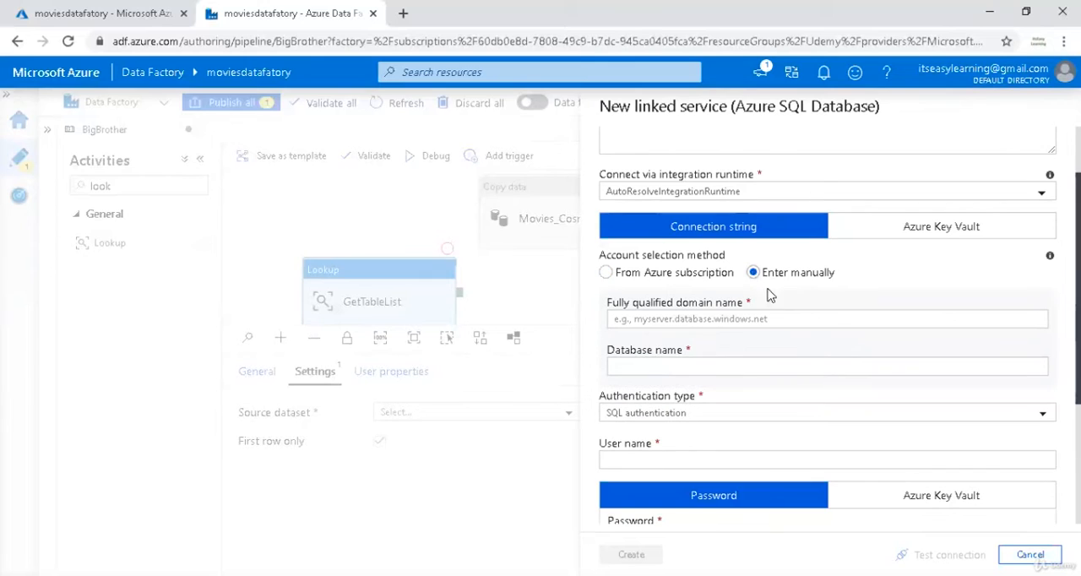
{"action": "left_click", "coordinate": [724, 320]}
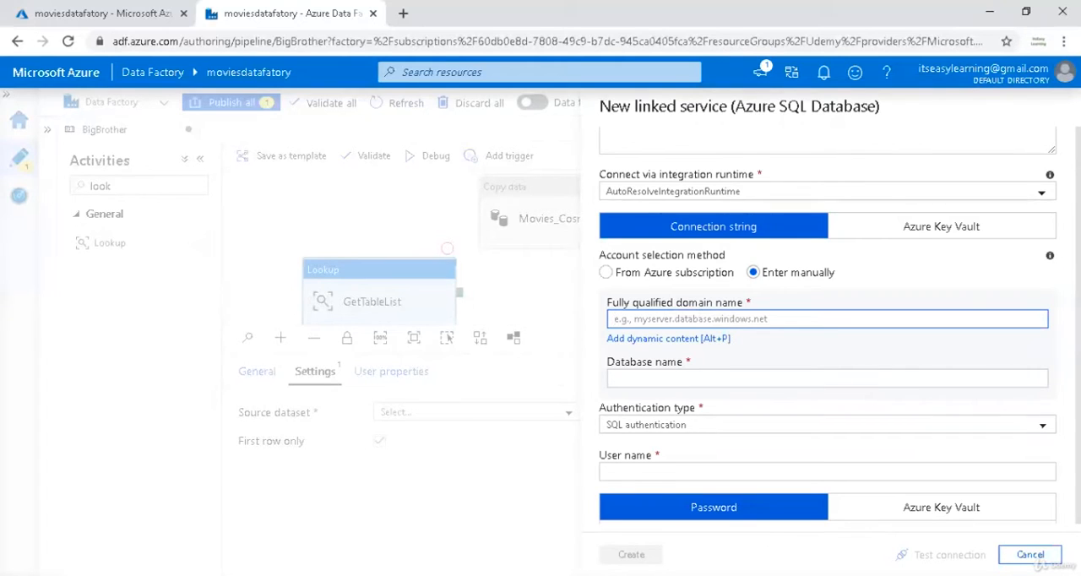
{"action": "key", "text": "alt+Tab"}
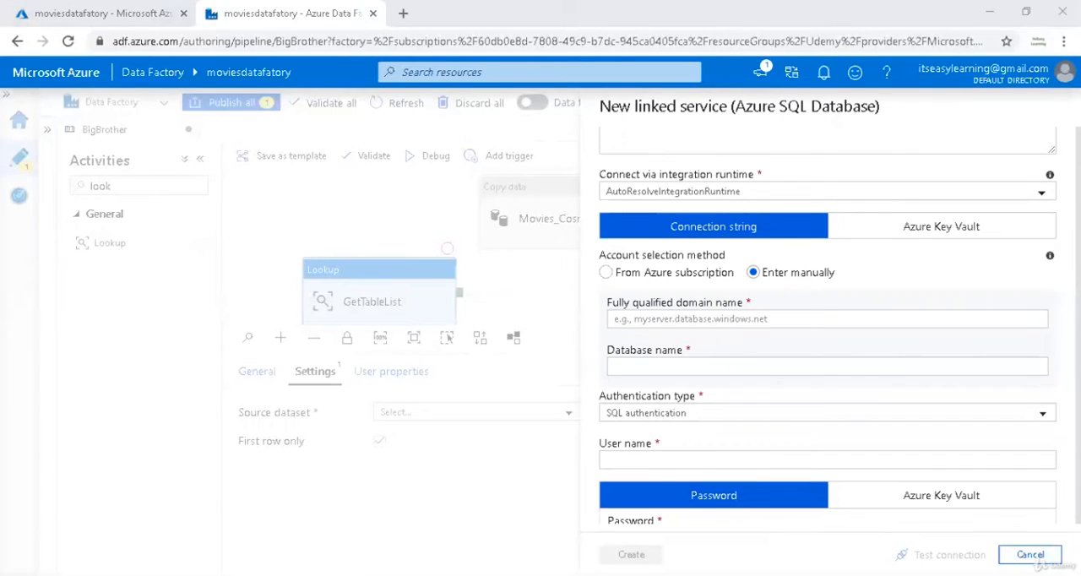
{"action": "key", "text": "alt+Tab"}
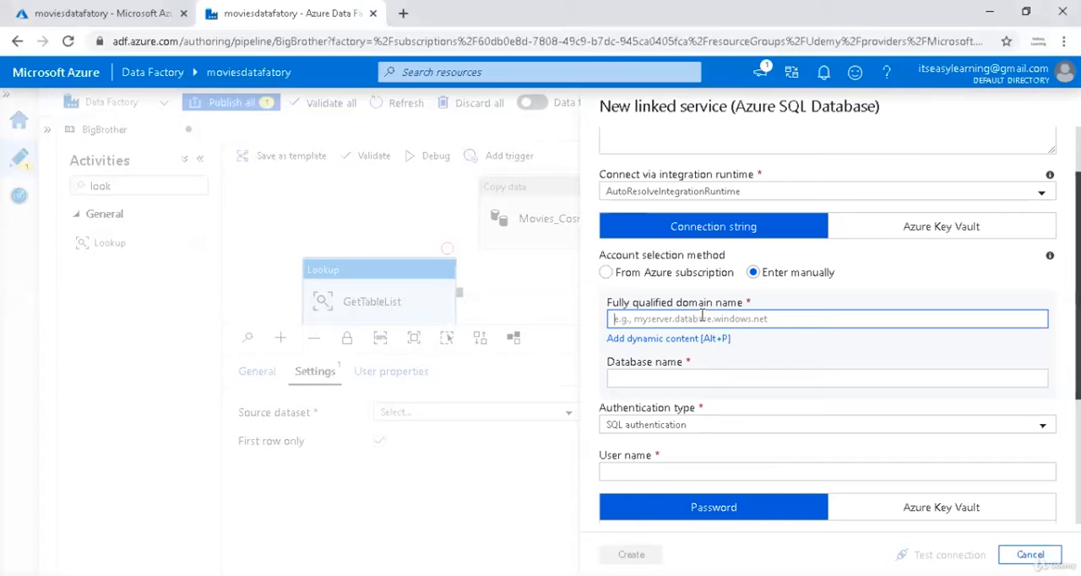
{"action": "type", "text": "bigbrother"}
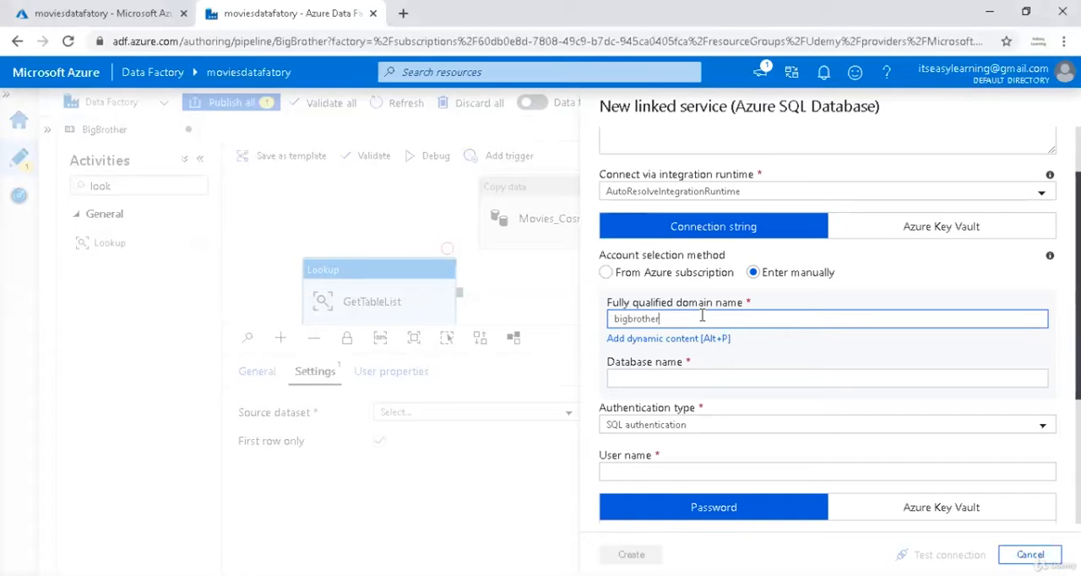
{"action": "type", "text": ".database.windows.net"}
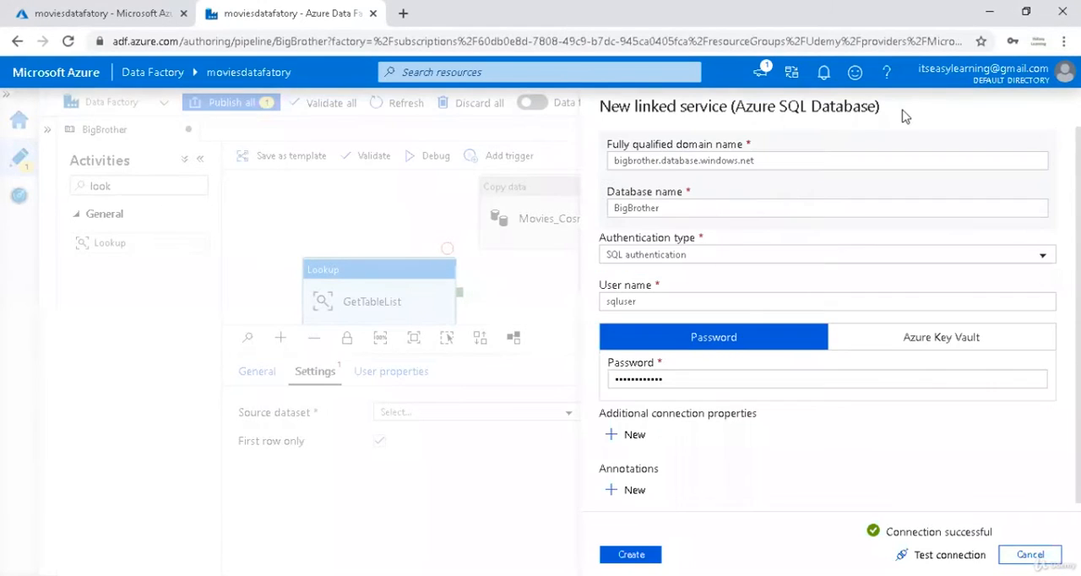
Review the connection details and create the BB_Azure_SQL linked service.
{"action": "scroll", "coordinate": [828, 332], "scroll_direction": "up", "scroll_amount": 3}
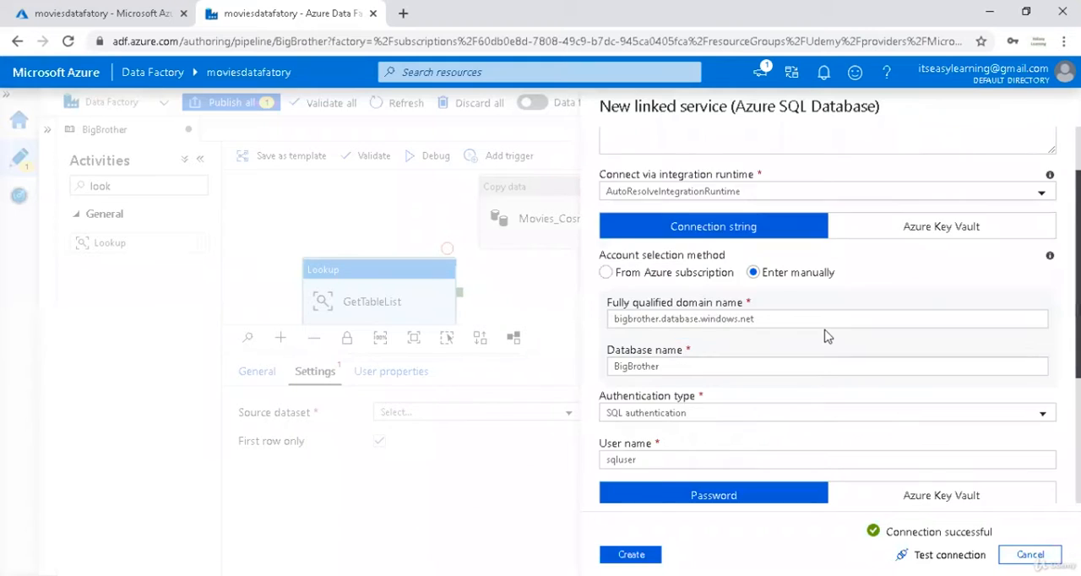
{"action": "scroll", "coordinate": [825, 336], "scroll_direction": "down", "scroll_amount": 2}
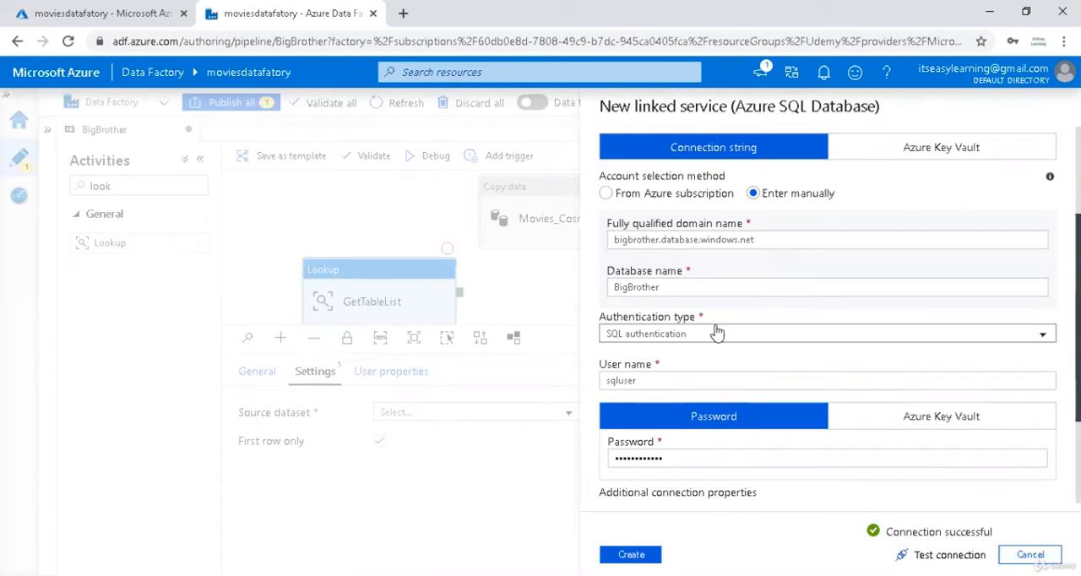
{"action": "scroll", "coordinate": [684, 387], "scroll_direction": "down", "scroll_amount": 1}
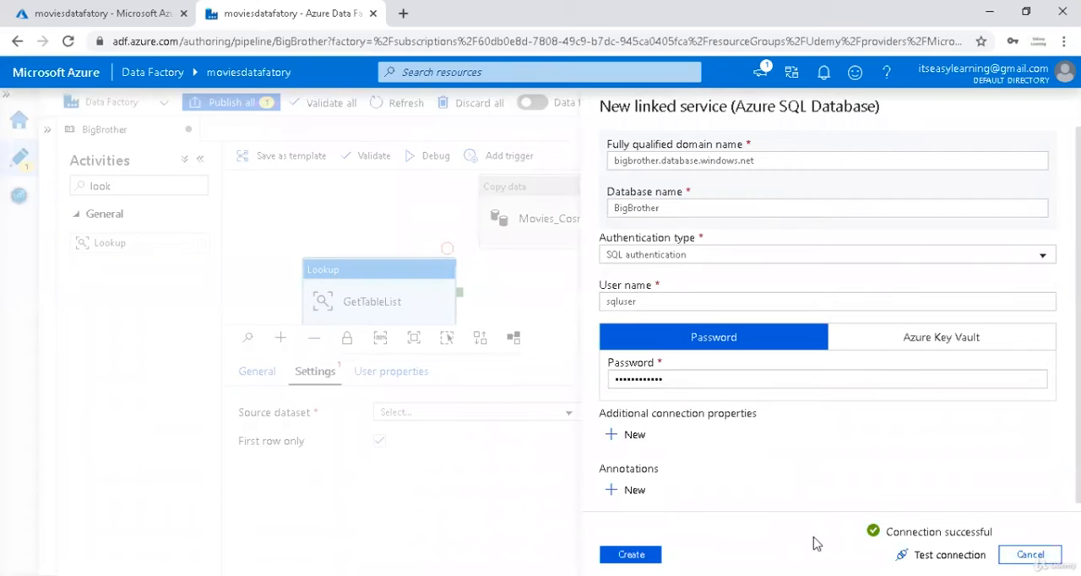
{"action": "left_click", "coordinate": [631, 554]}
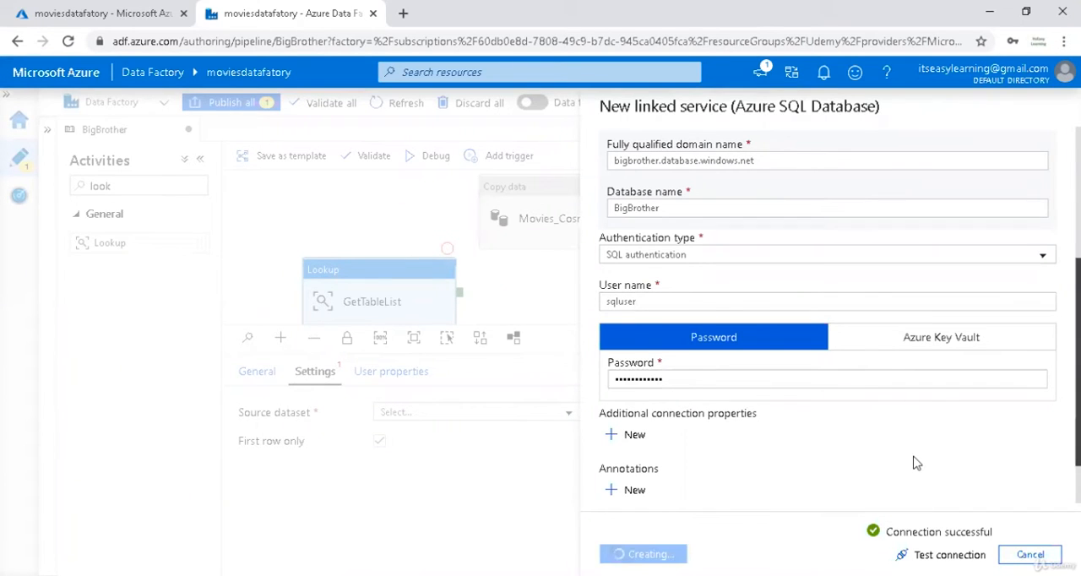
{"action": "left_click", "coordinate": [949, 179]}
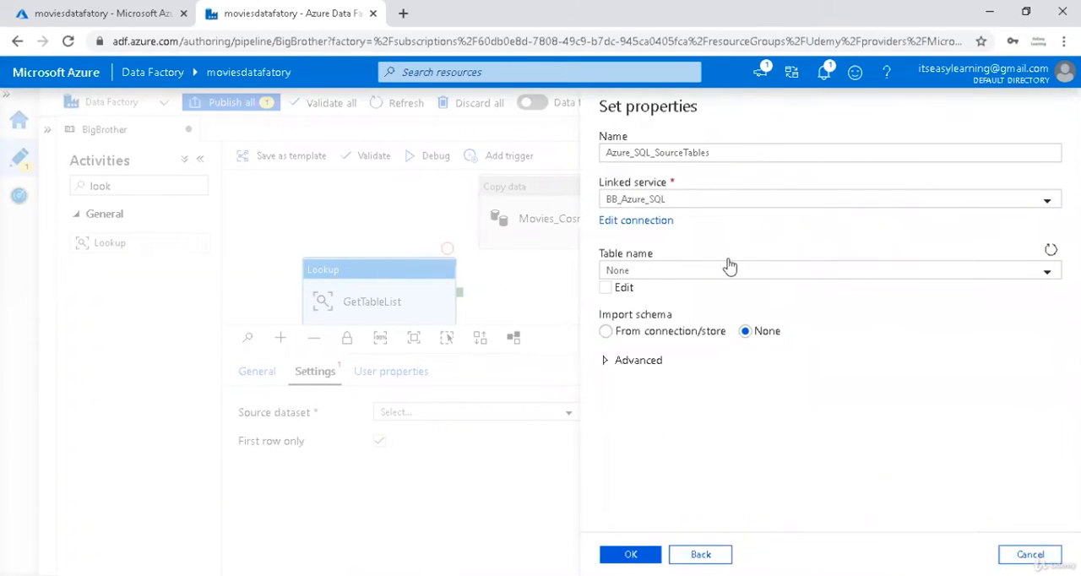
Open the Azure_SQL_SourceTables dataset for advanced configuration with parameterization.
{"action": "left_click", "coordinate": [605, 289]}
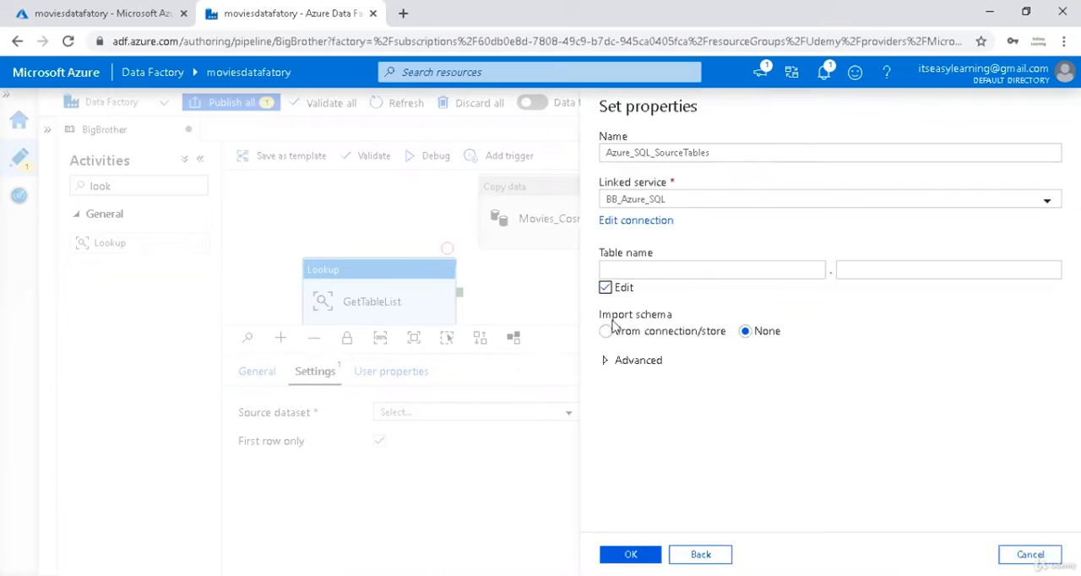
{"action": "left_click", "coordinate": [657, 361]}
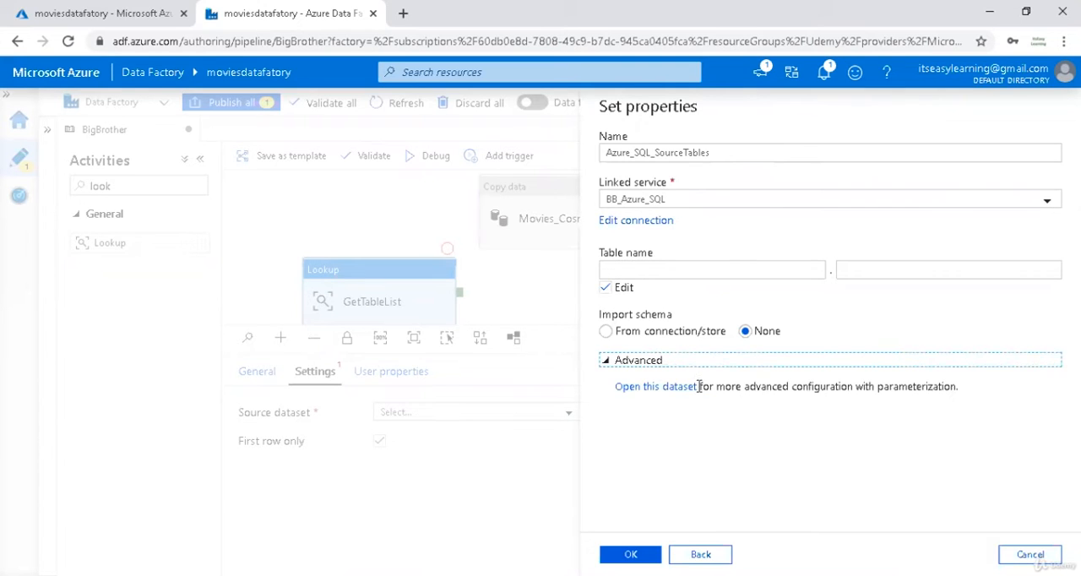
{"action": "left_click", "coordinate": [686, 387]}
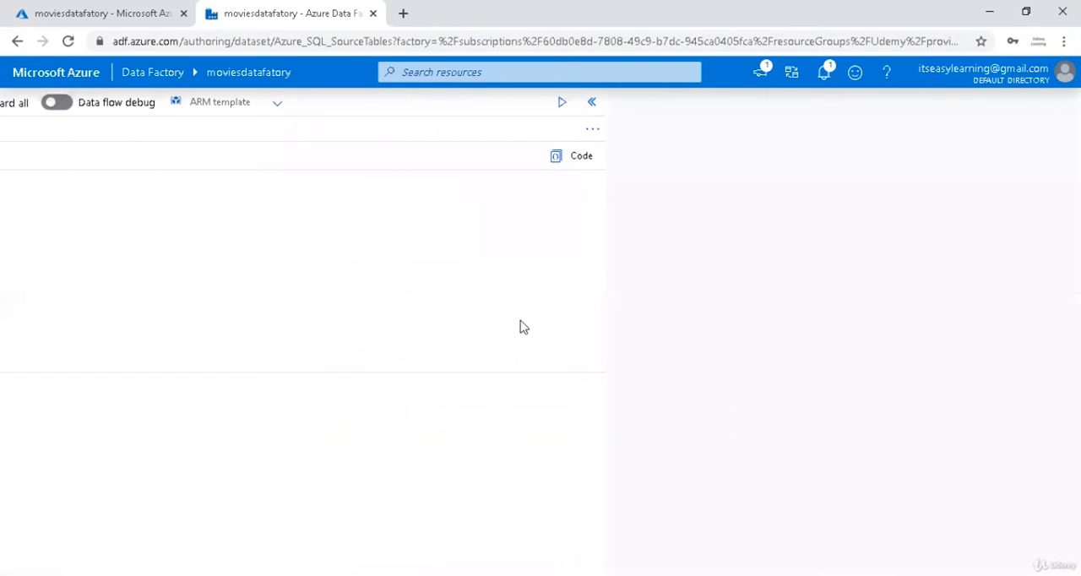
Check the factory validation output and the notifications, and close both.
{"action": "left_click", "coordinate": [592, 102]}
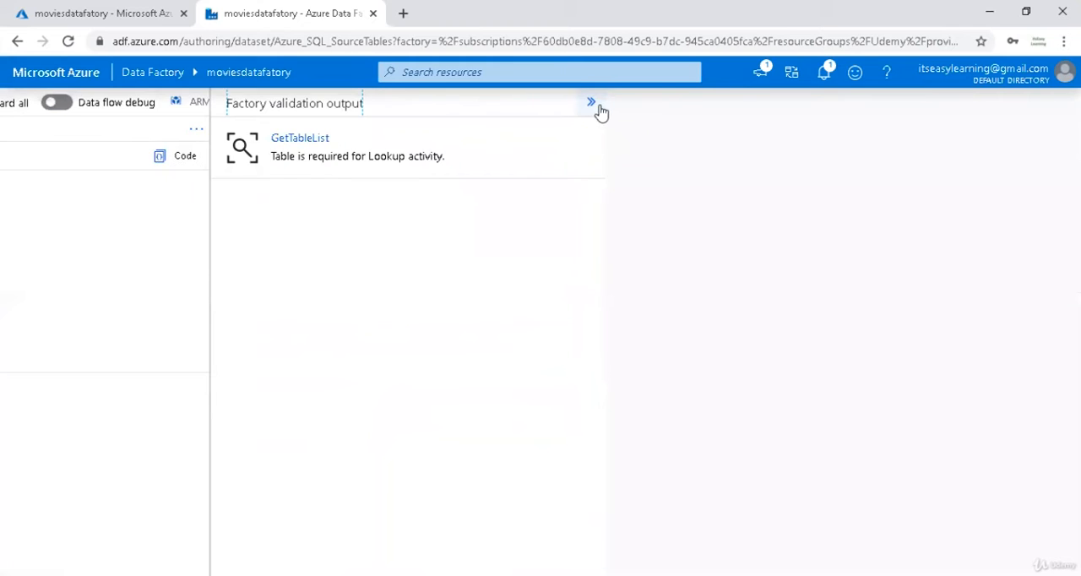
{"action": "left_click", "coordinate": [826, 71]}
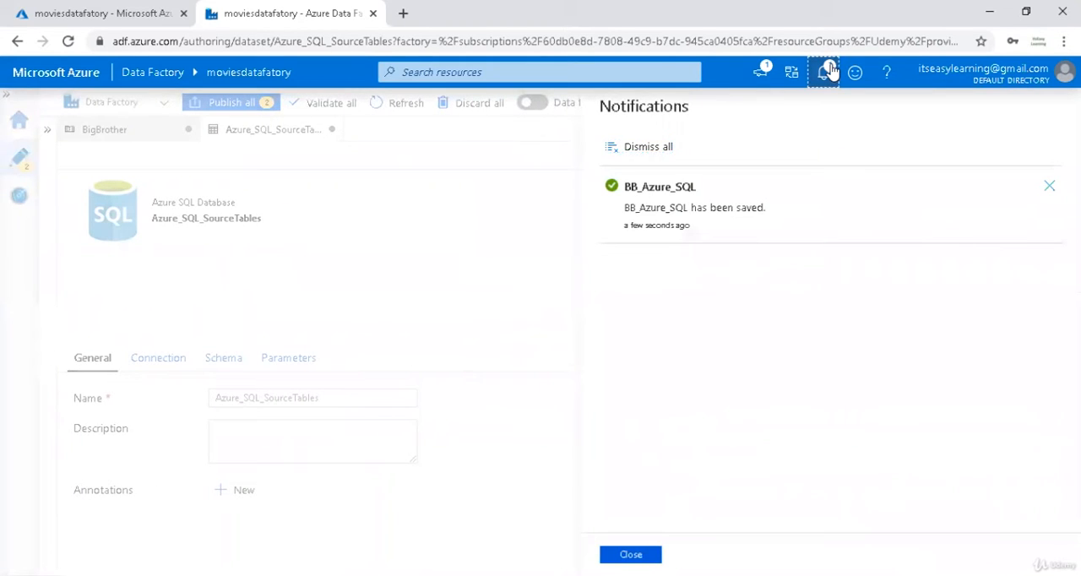
{"action": "left_click", "coordinate": [830, 72]}
{"action": "left_click", "coordinate": [1063, 103]}
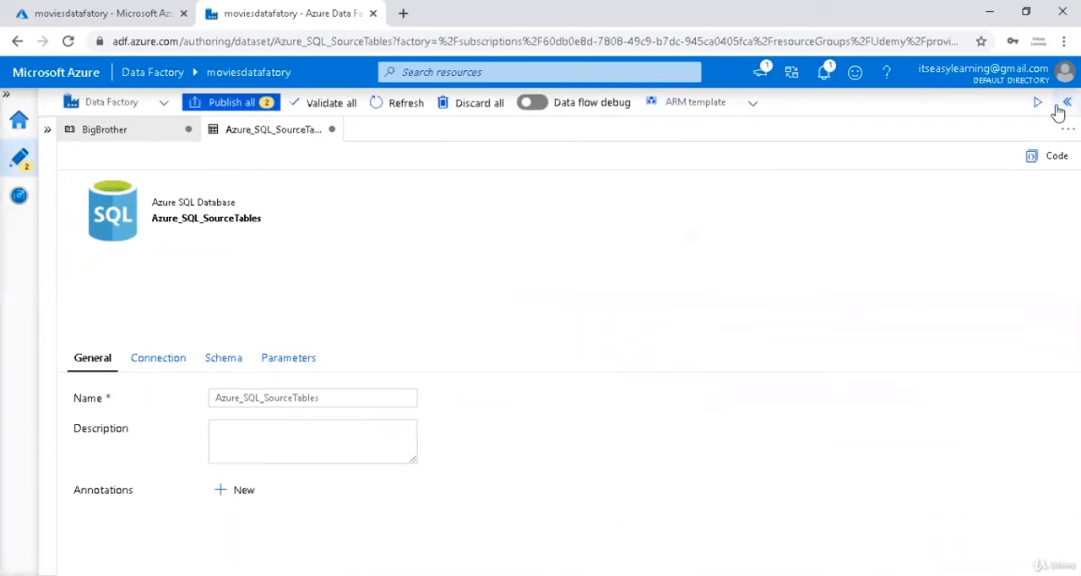
Set the dataset's table to dbo.Control_Table on the BB_Azure_SQL connection and preview its data.
{"action": "left_click", "coordinate": [159, 361]}
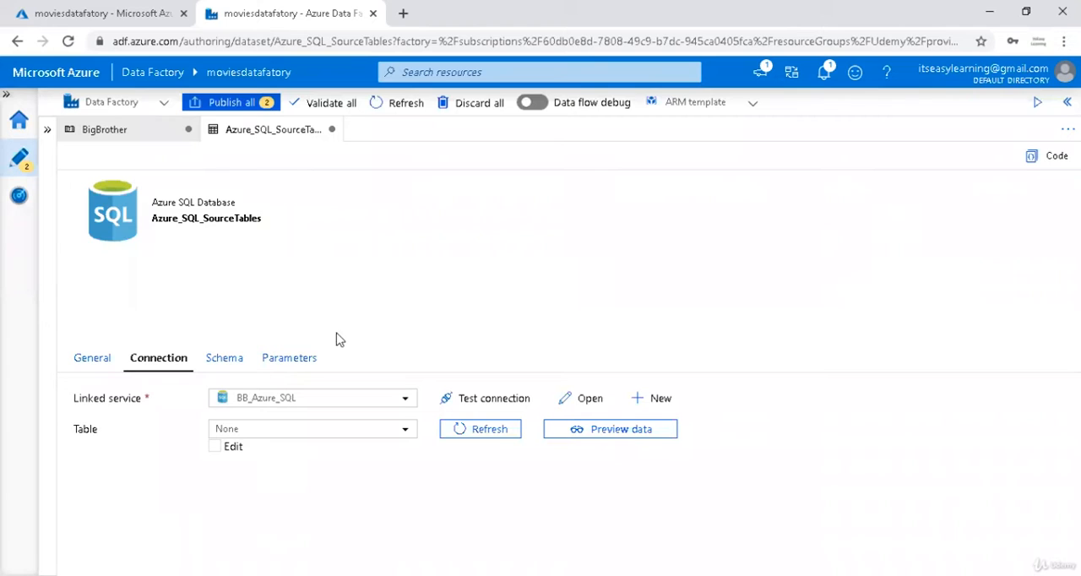
{"action": "left_click", "coordinate": [262, 432]}
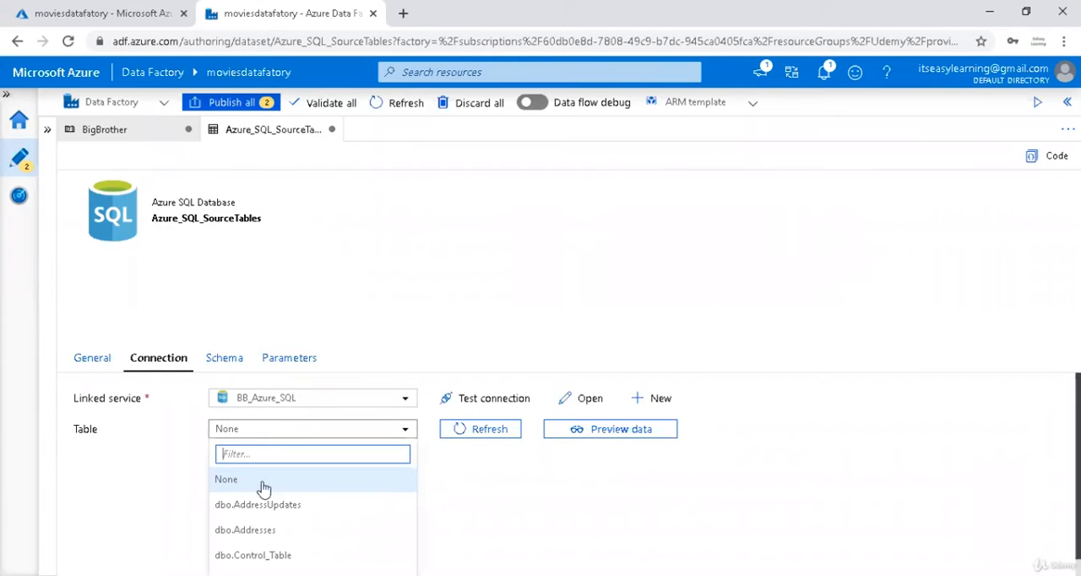
{"action": "scroll", "coordinate": [289, 492], "scroll_direction": "down", "scroll_amount": 1}
{"action": "left_click", "coordinate": [290, 540]}
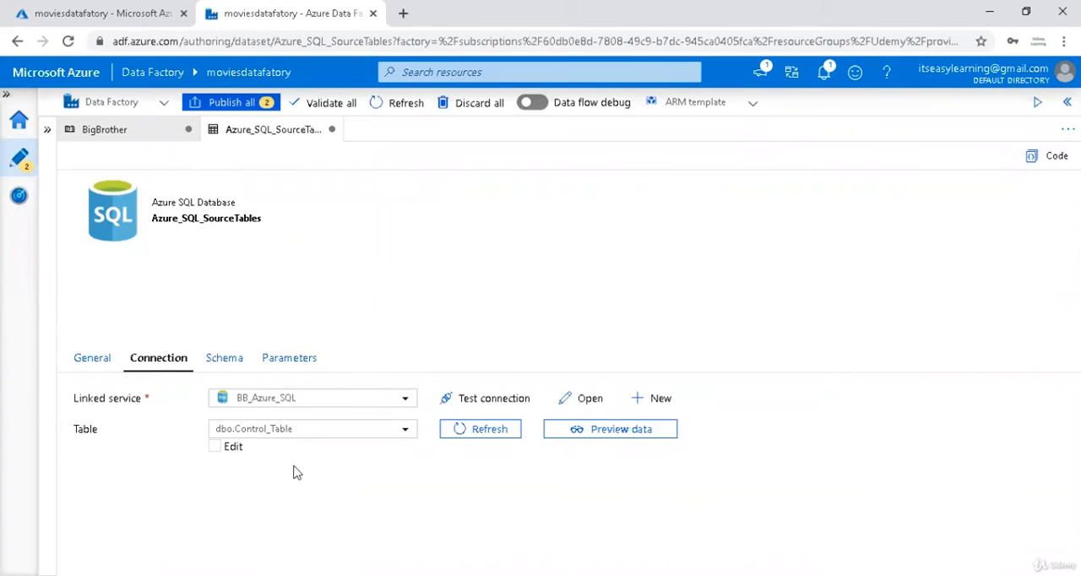
{"action": "left_click", "coordinate": [579, 431]}
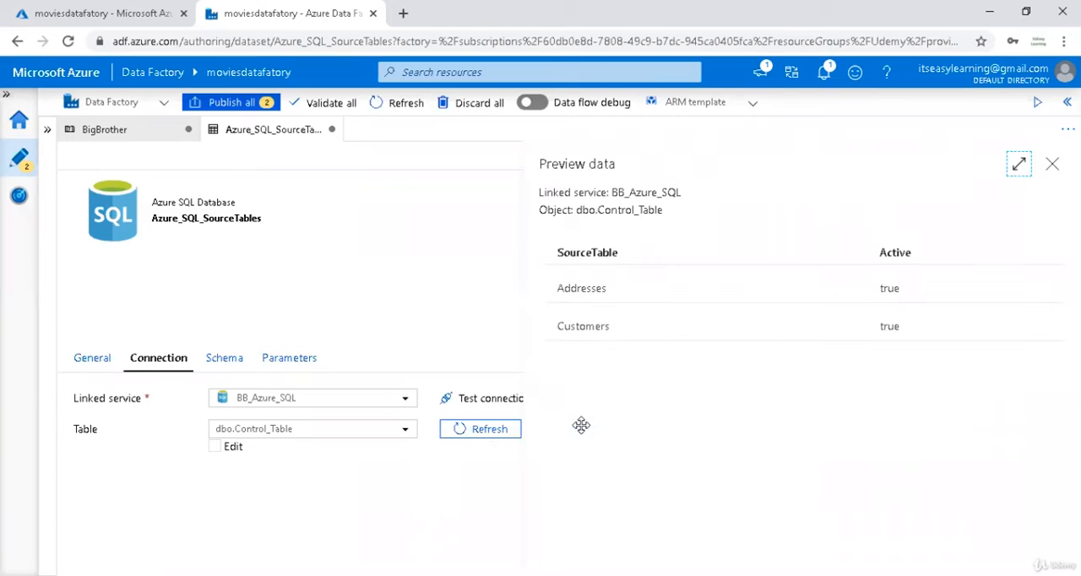
{"action": "left_click", "coordinate": [1051, 164]}
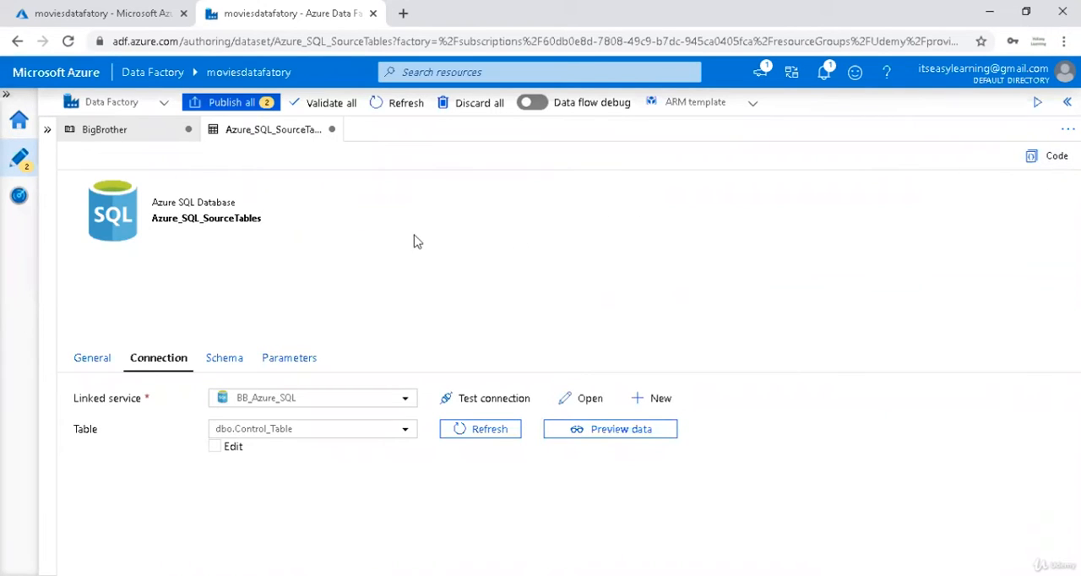
Return to the BigBrother pipeline and move the GetTableList activity to the left of and below Movies_Cosmos.
{"action": "left_click", "coordinate": [131, 132]}
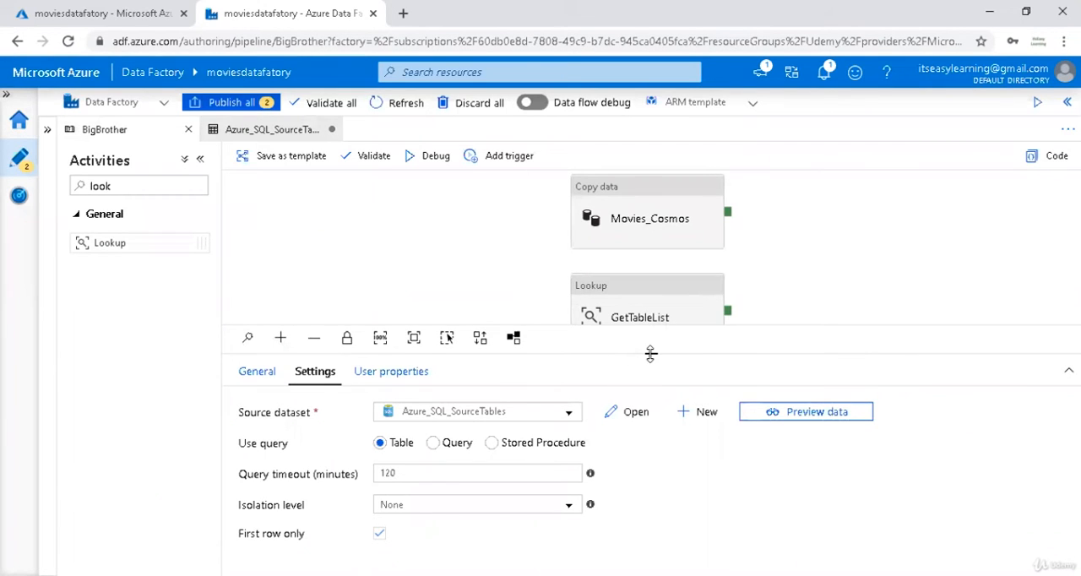
{"action": "left_click_drag", "start_coordinate": [651, 354], "coordinate": [650, 497]}
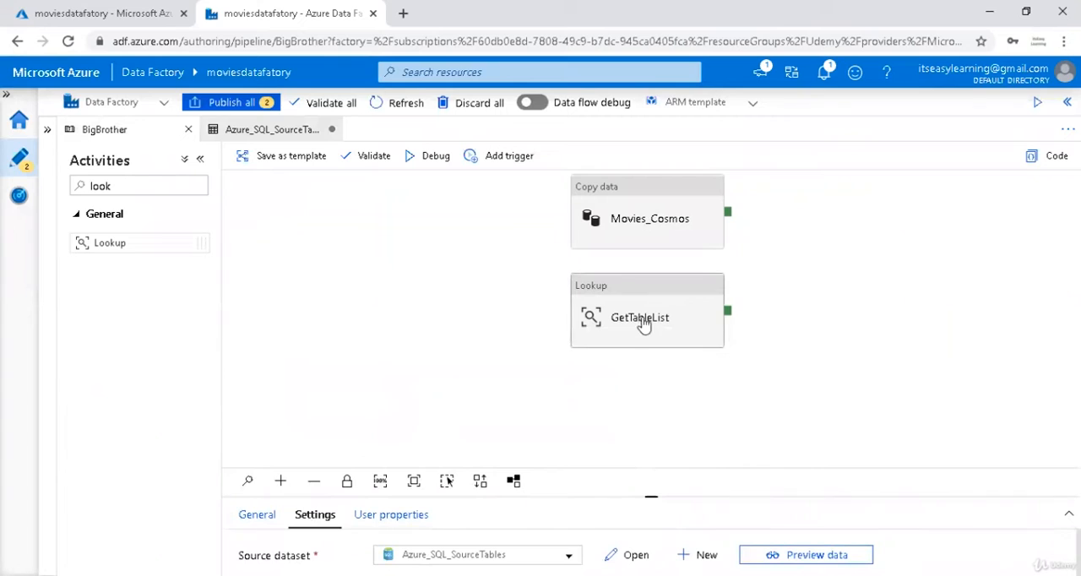
{"action": "left_click_drag", "start_coordinate": [644, 326], "coordinate": [350, 326]}
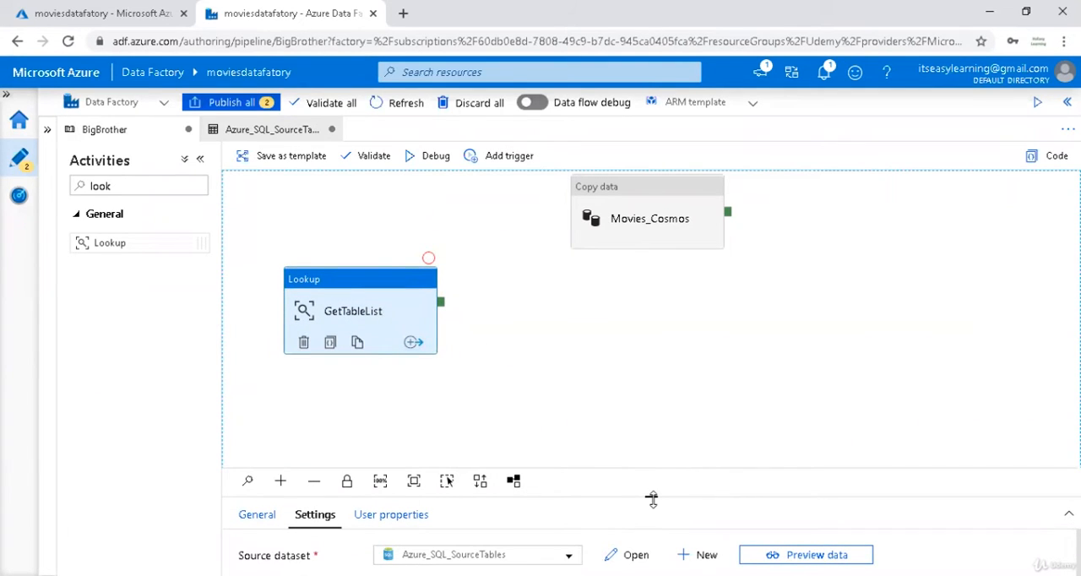
Turn off First row only for the GetTableList lookup and enlarge the canvas area to show the activity.
{"action": "left_click_drag", "start_coordinate": [652, 500], "coordinate": [651, 284]}
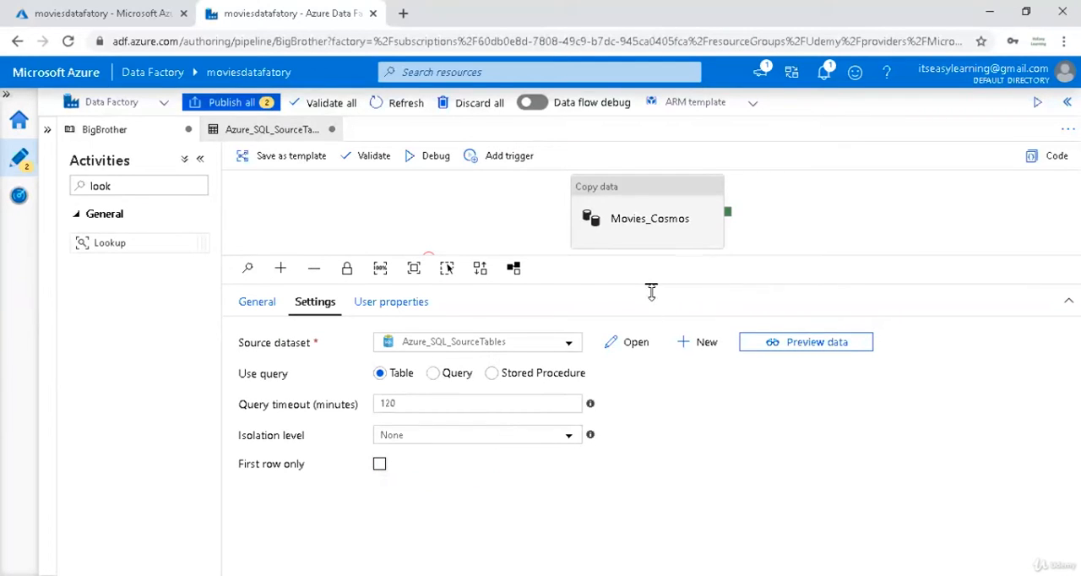
{"action": "left_click_drag", "start_coordinate": [651, 292], "coordinate": [651, 332]}
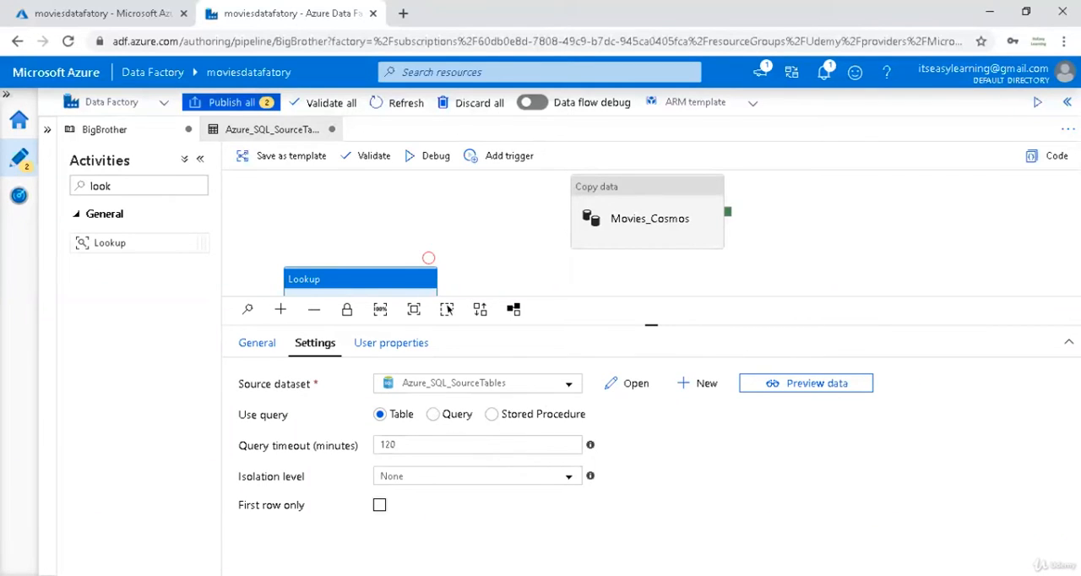
{"action": "key", "text": "alt+Tab"}
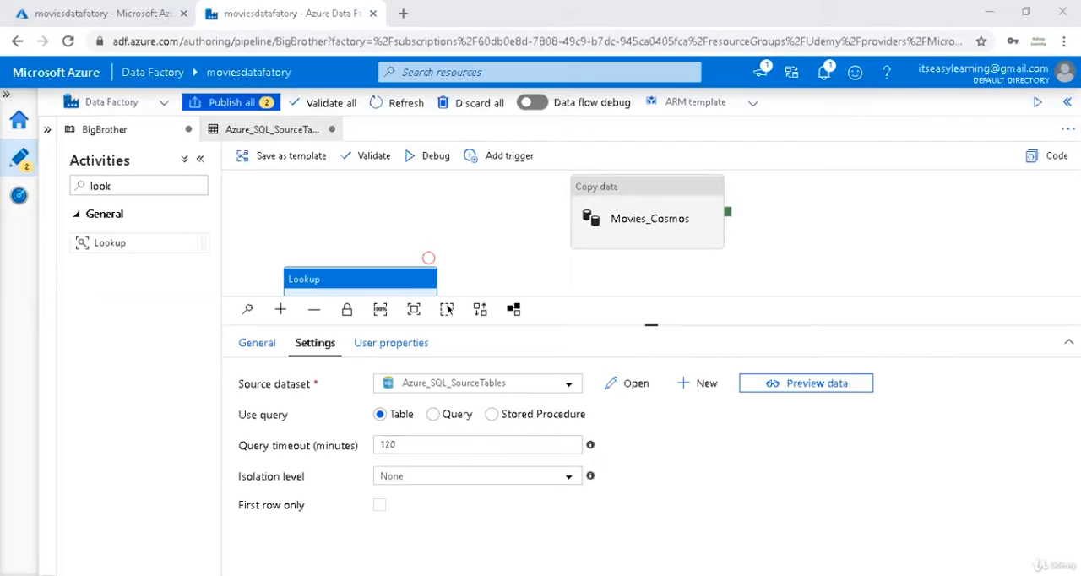
{"action": "key", "text": "alt+Tab"}
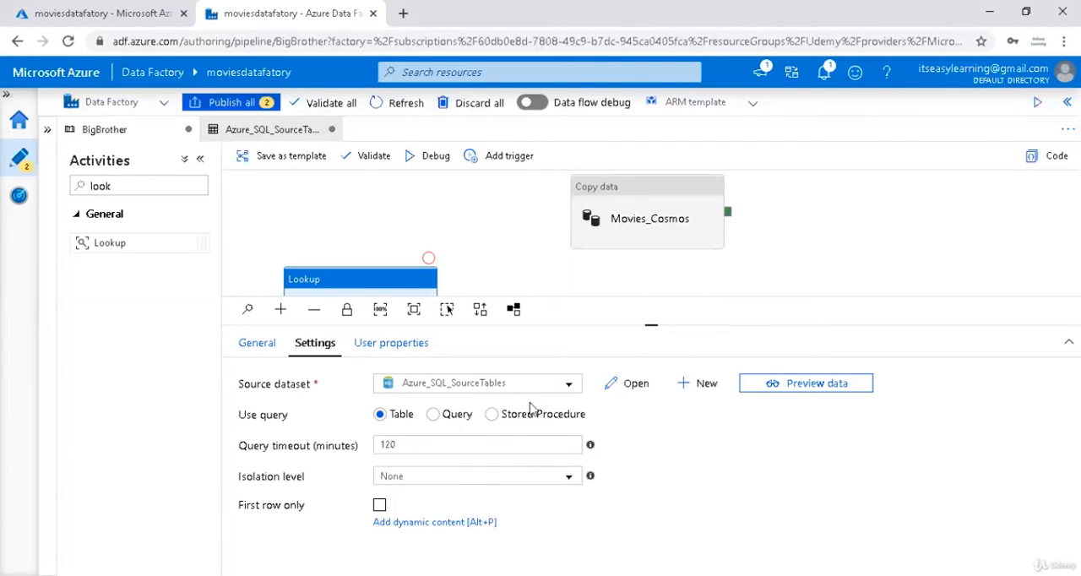
{"action": "left_click_drag", "start_coordinate": [652, 325], "coordinate": [652, 380]}
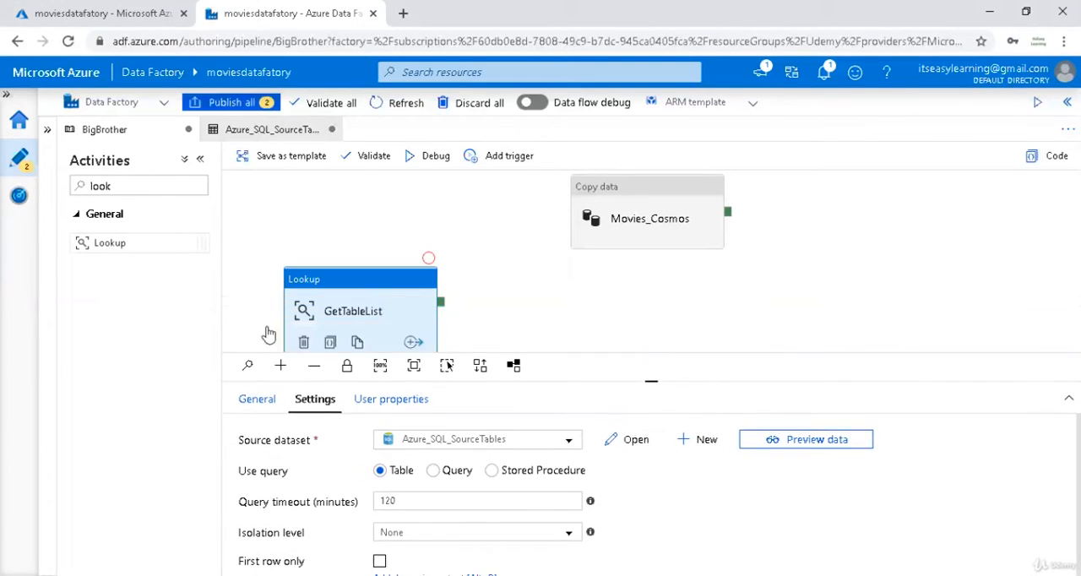
Add a ForEach activity beside the GetTableList lookup and connect the lookup's success output to it.
{"action": "left_click", "coordinate": [128, 185]}
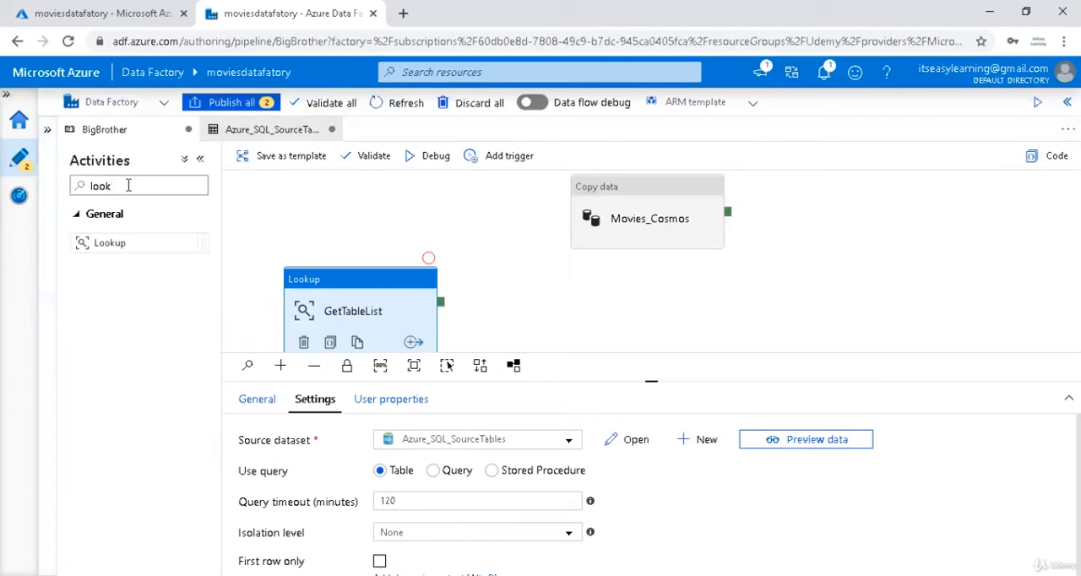
{"action": "key", "text": "ctrl+a"}
{"action": "key", "text": "BackSpace"}
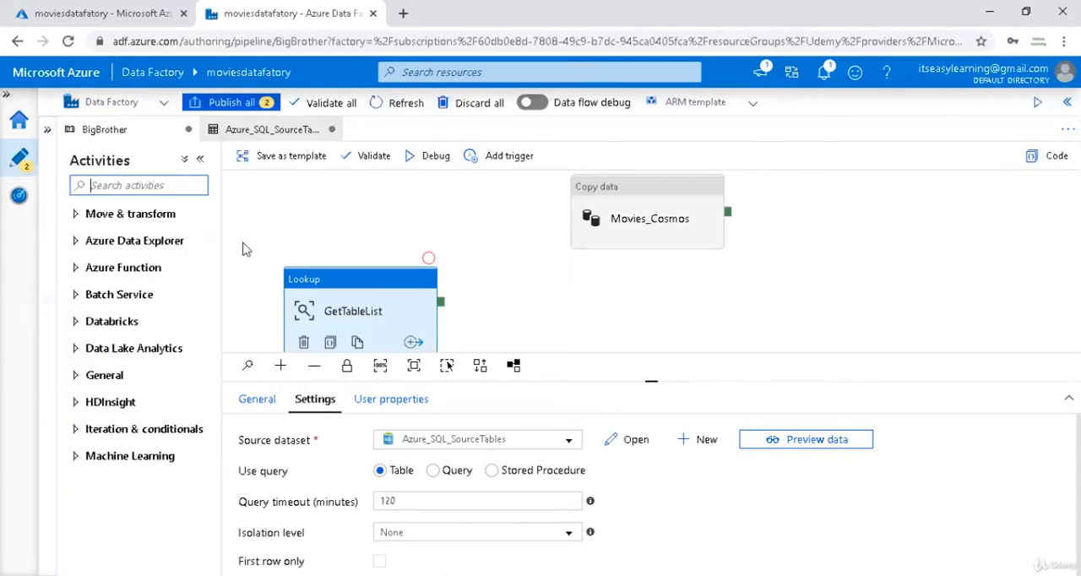
{"action": "type", "text": "foreas"}
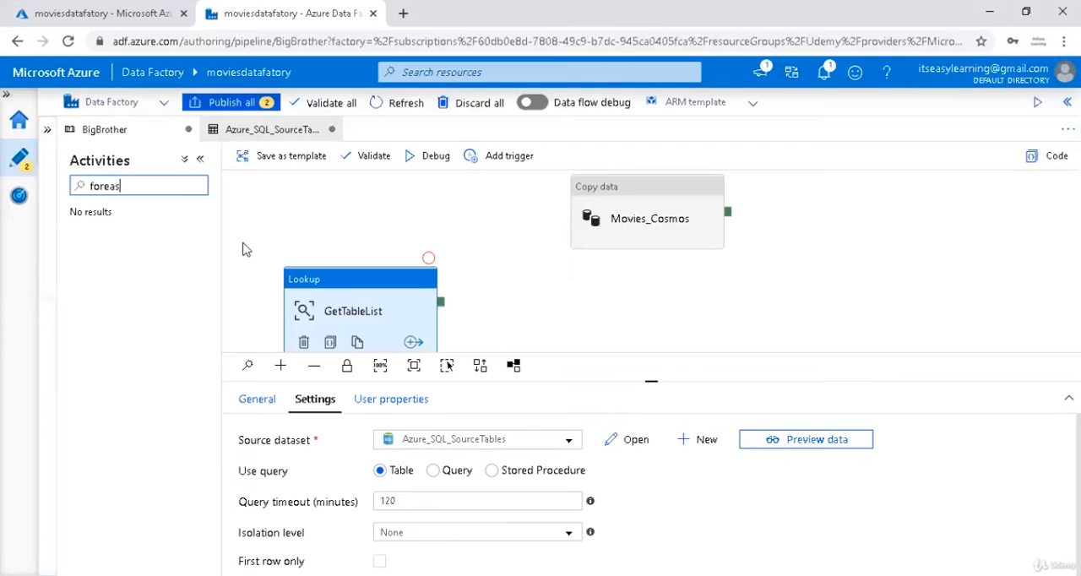
{"action": "key", "text": "BackSpace"}
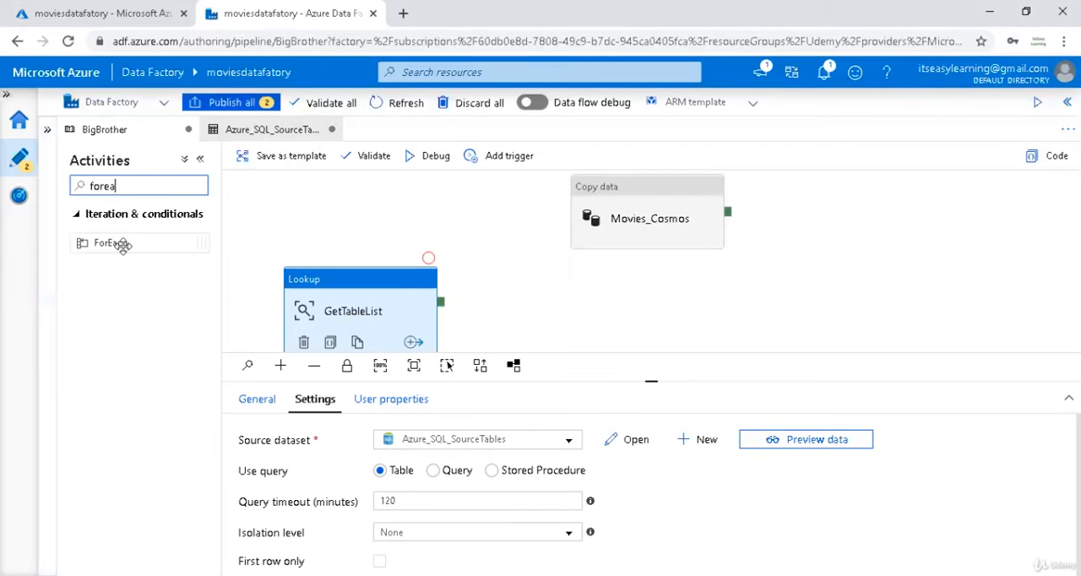
{"action": "left_click_drag", "start_coordinate": [122, 245], "coordinate": [506, 321]}
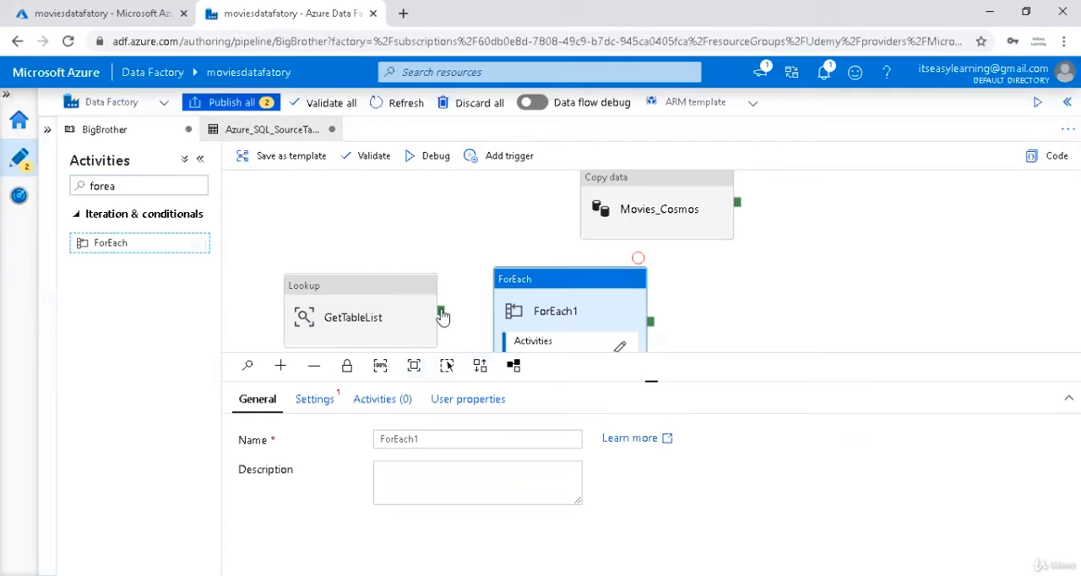
{"action": "left_click_drag", "start_coordinate": [441, 311], "coordinate": [544, 317]}
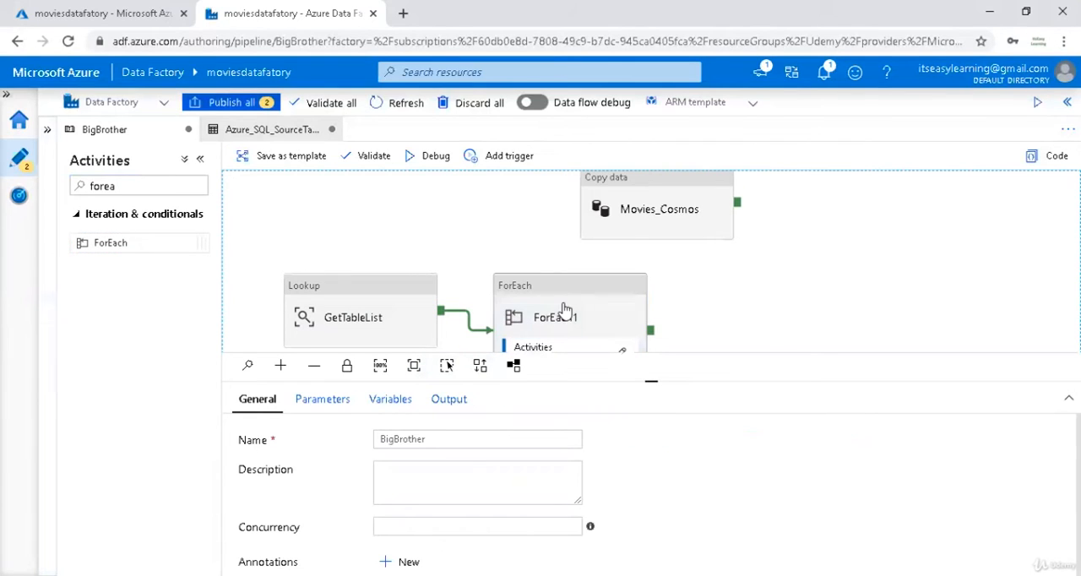
Set the Items of ForEach1 to the GetTableList activity output using dynamic content.
{"action": "scroll", "coordinate": [751, 324], "scroll_direction": "down", "scroll_amount": 2}
{"action": "left_click", "coordinate": [559, 253]}
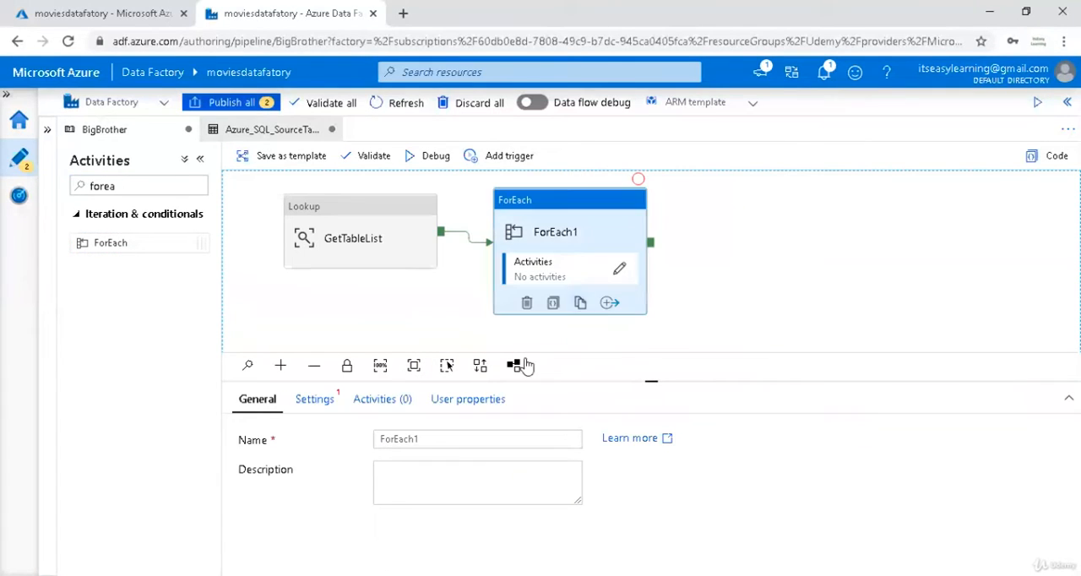
{"action": "left_click", "coordinate": [321, 402]}
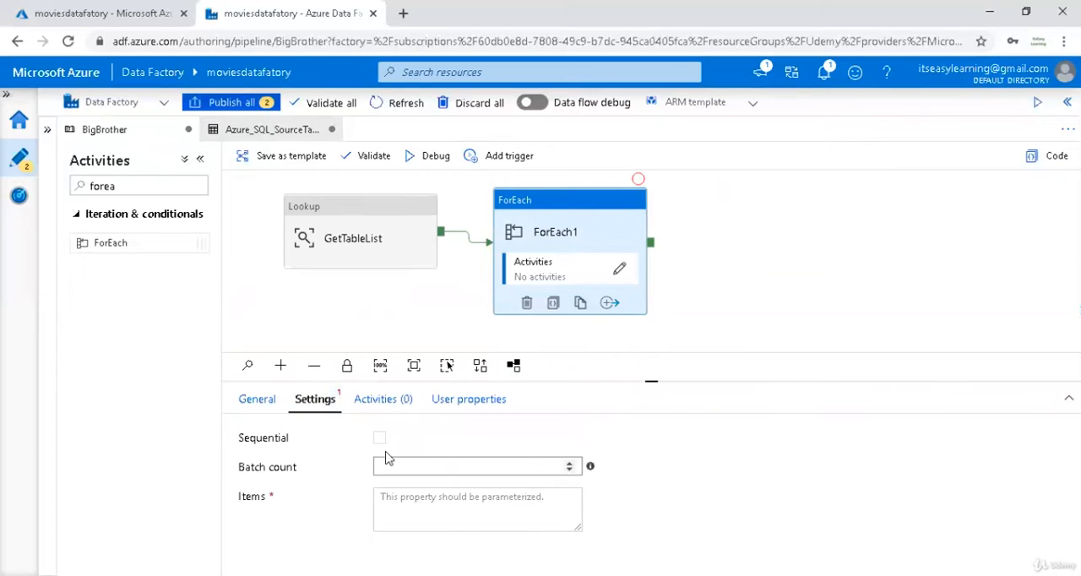
{"action": "left_click", "coordinate": [467, 508]}
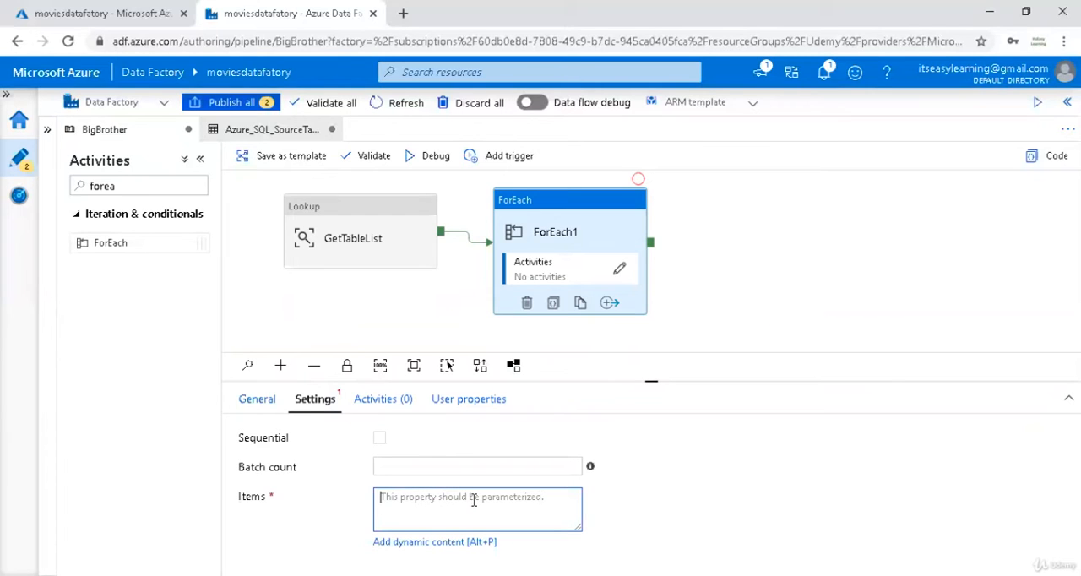
{"action": "left_click", "coordinate": [483, 541]}
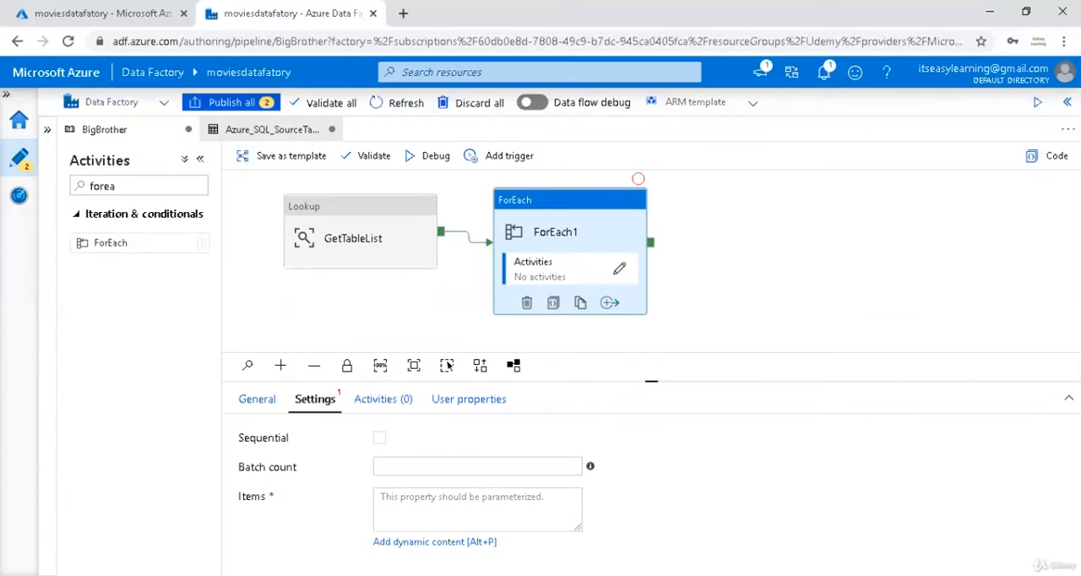
{"action": "scroll", "coordinate": [884, 432], "scroll_direction": "down", "scroll_amount": 5}
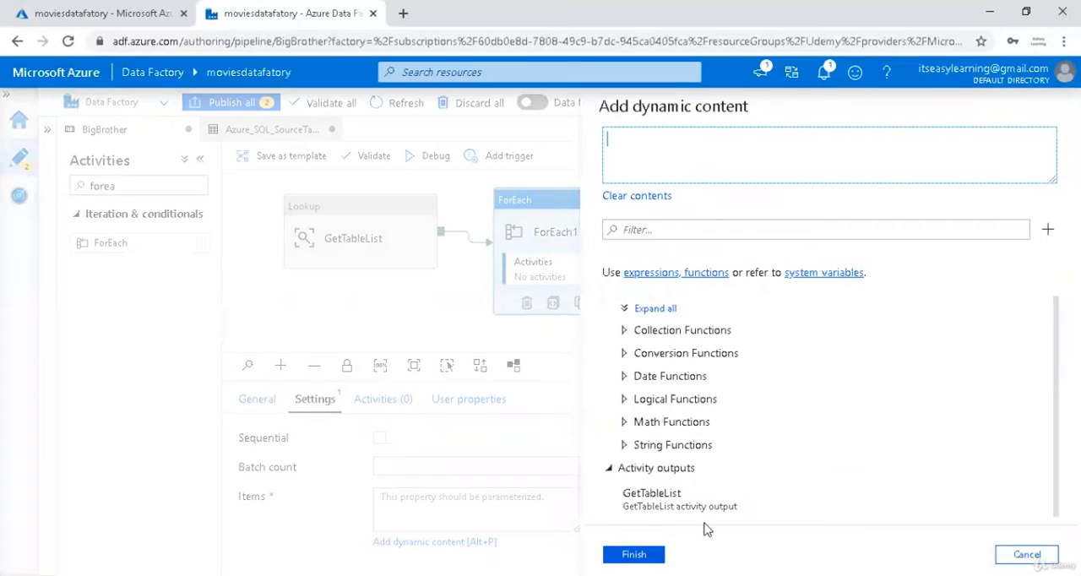
{"action": "left_click", "coordinate": [648, 498]}
{"action": "left_click", "coordinate": [634, 554]}
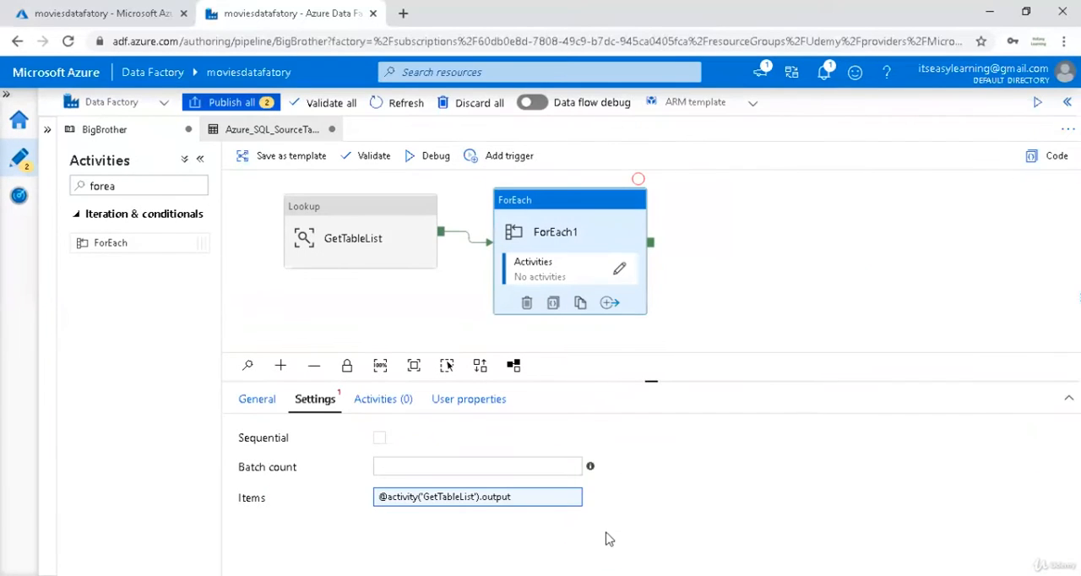
{"action": "left_click", "coordinate": [554, 499]}
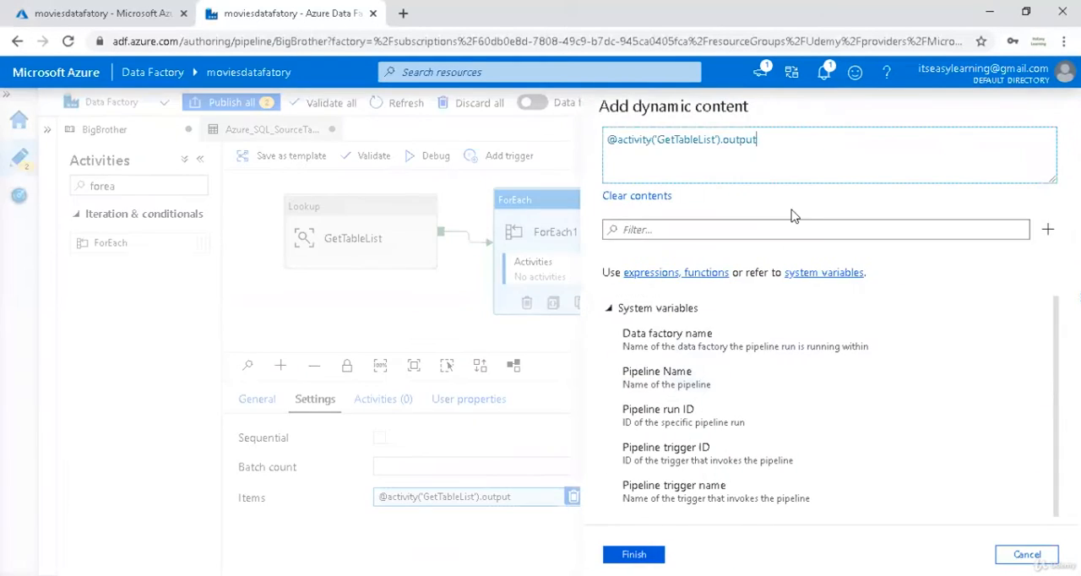
{"action": "type", "text": ".items("}
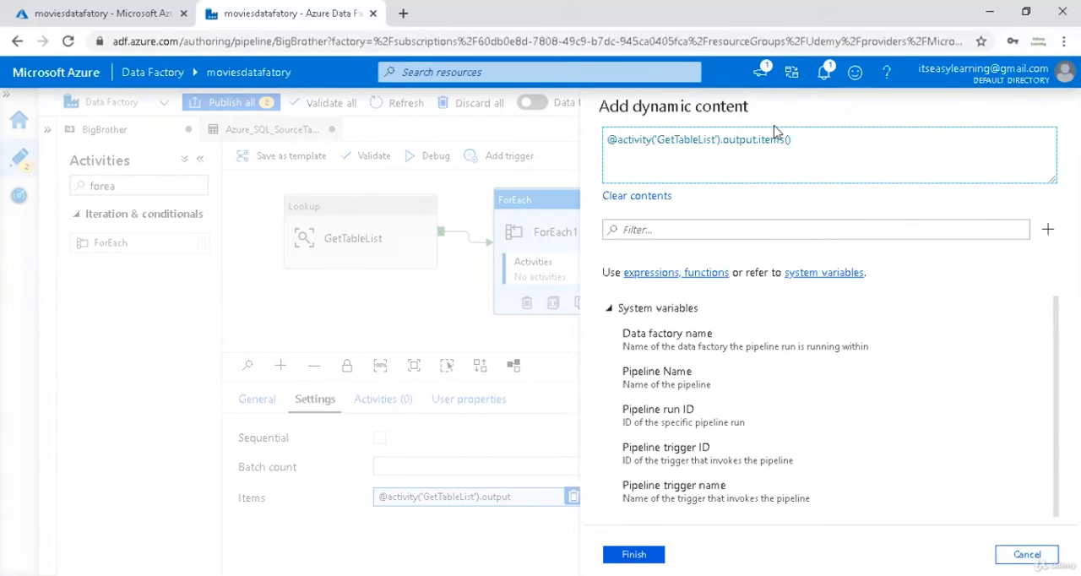
{"action": "left_click", "coordinate": [634, 554]}
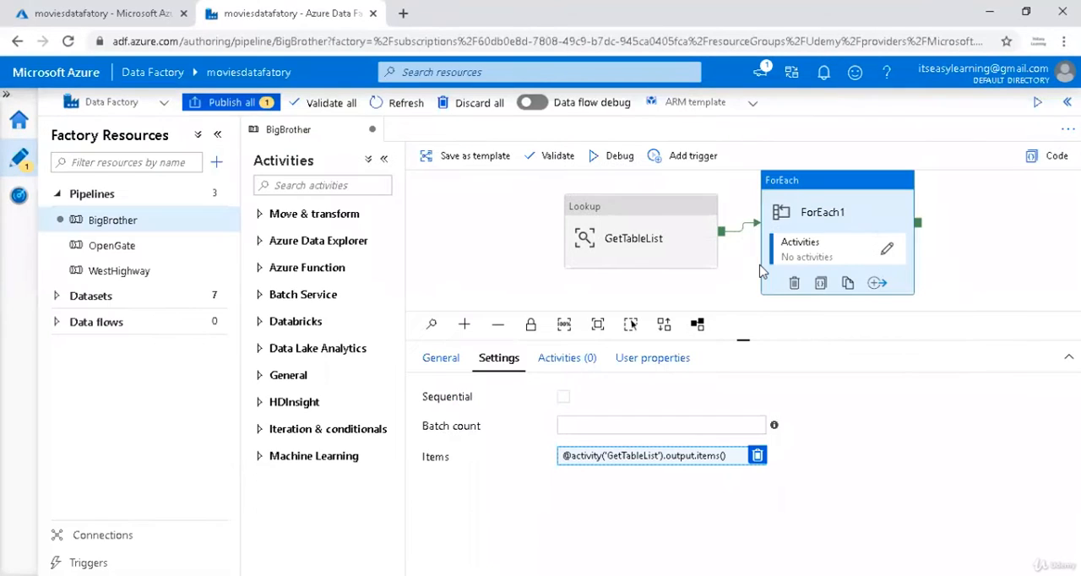
{"action": "left_click", "coordinate": [970, 208]}
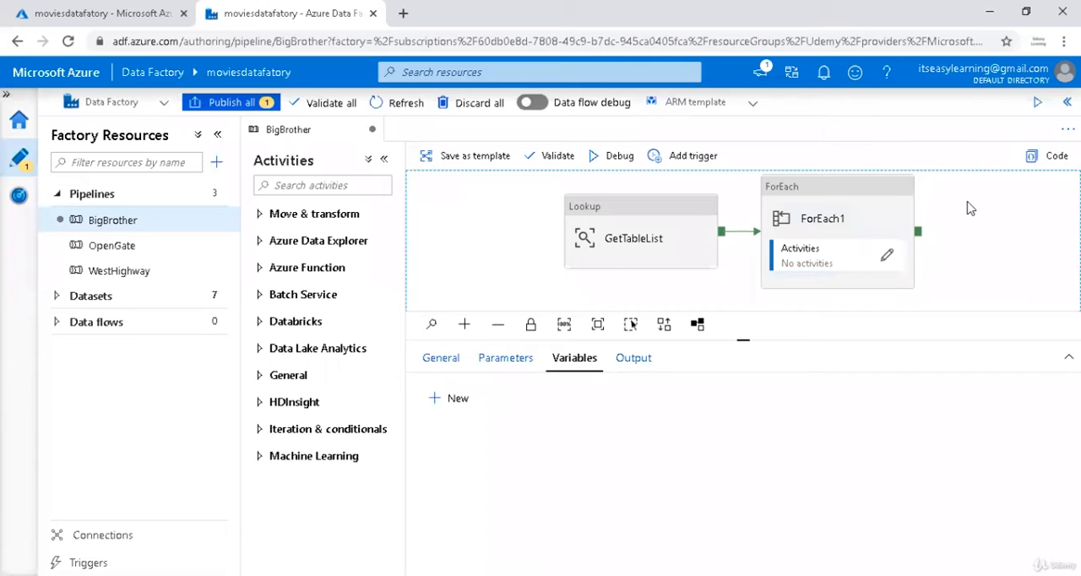
{"action": "left_click", "coordinate": [855, 221]}
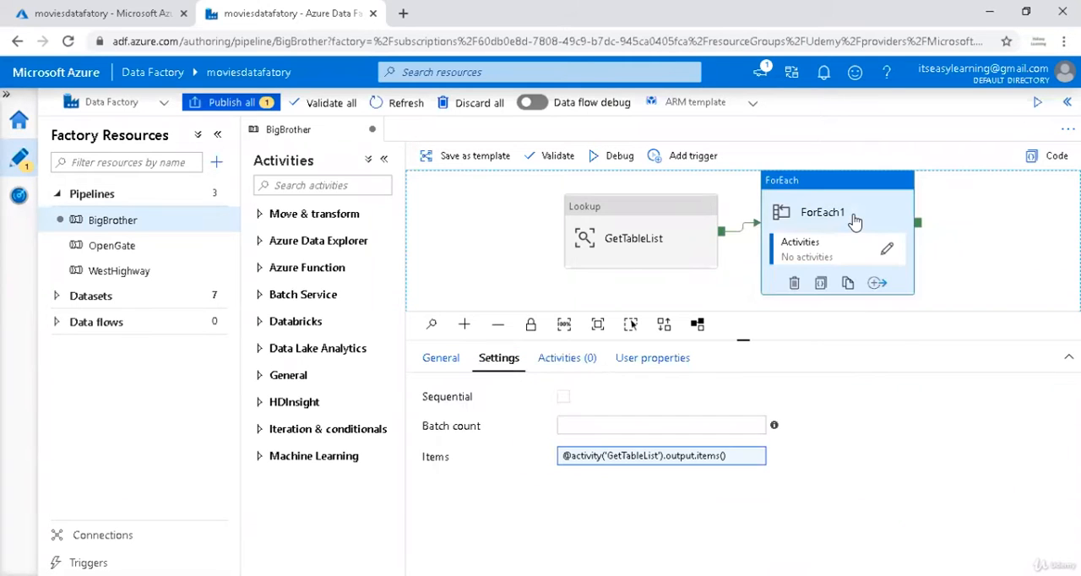
{"action": "left_click", "coordinate": [716, 455]}
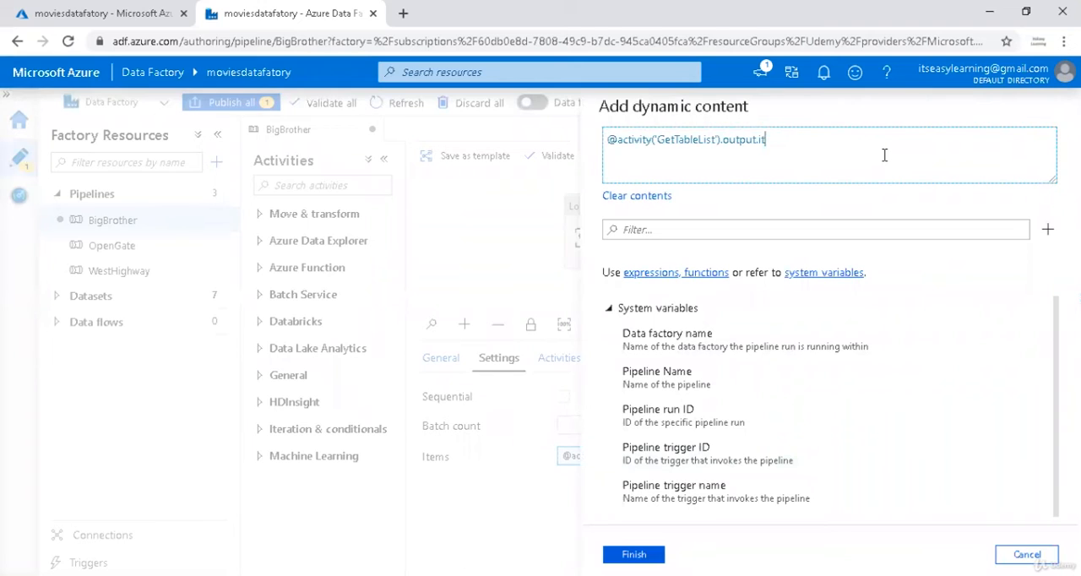
{"action": "key", "text": "BackSpace"}
{"action": "key", "text": "BackSpace"}
{"action": "type", "text": "val"}
{"action": "left_click", "coordinate": [647, 554]}
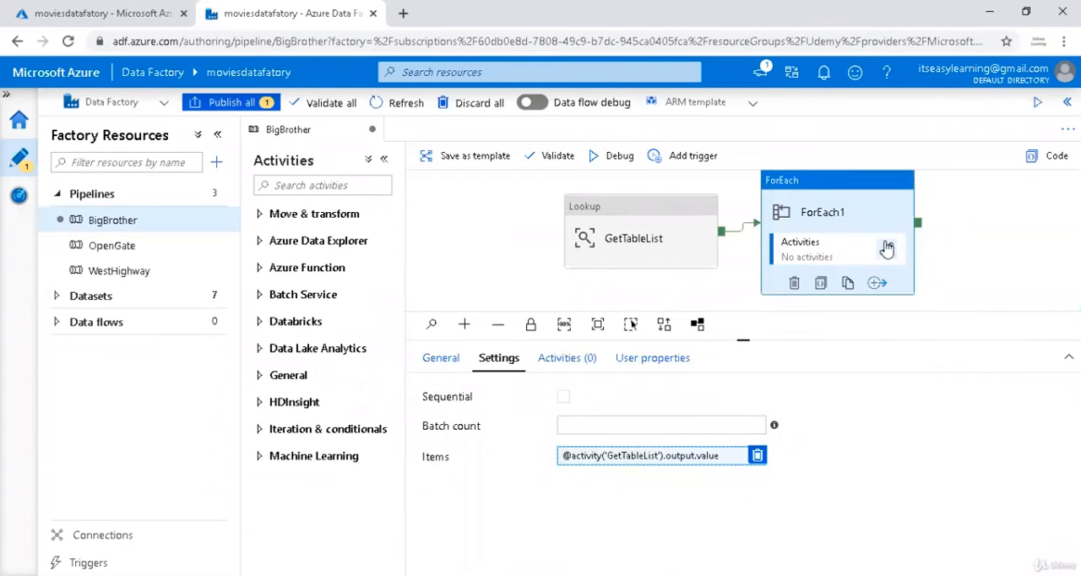
Open the inner activities of ForEach1 for editing and add a Copy data activity there.
{"action": "left_click", "coordinate": [862, 228]}
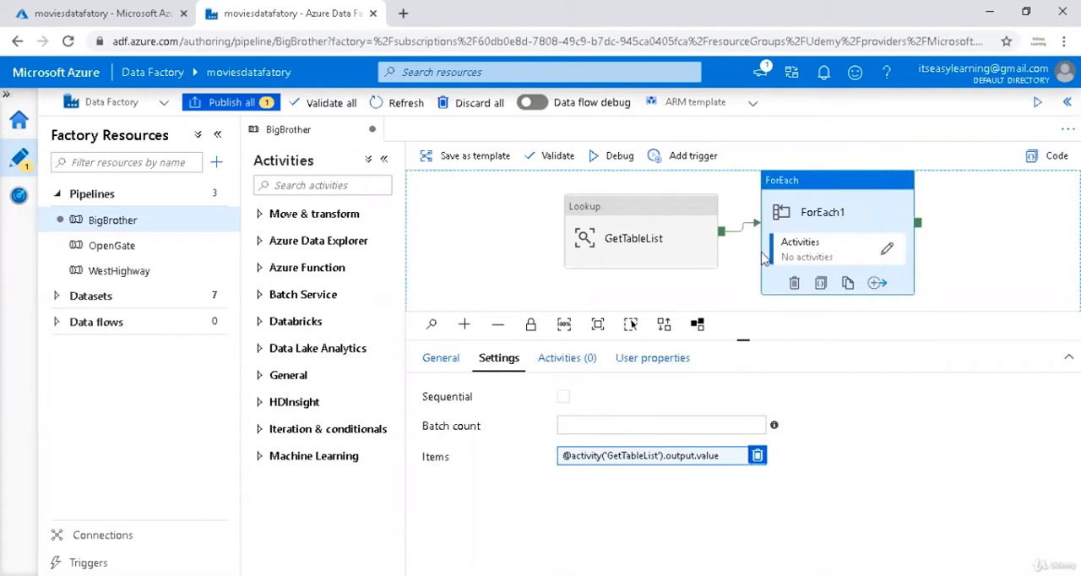
{"action": "left_click", "coordinate": [569, 358]}
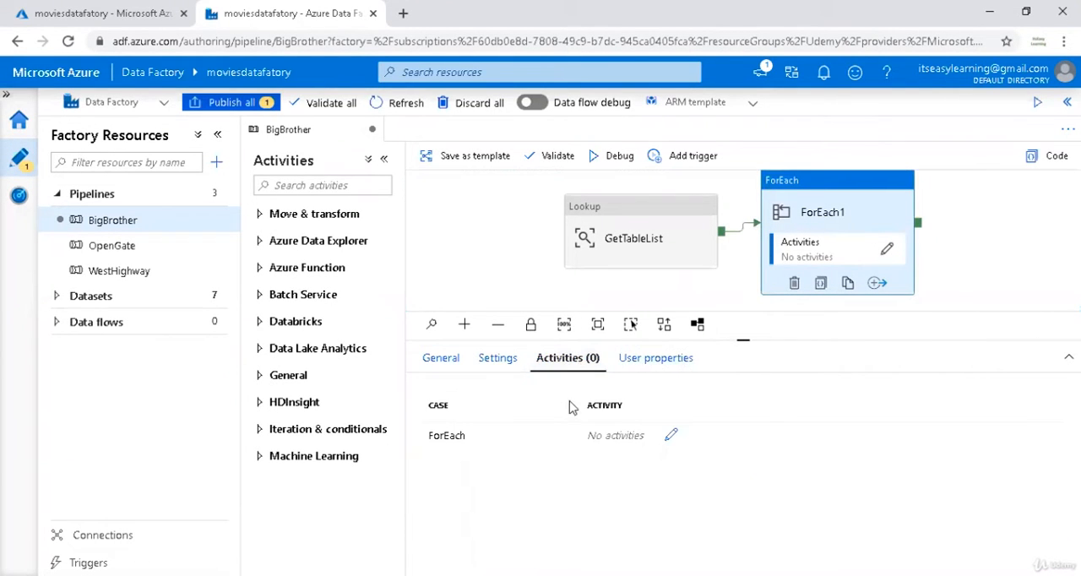
{"action": "left_click", "coordinate": [670, 435]}
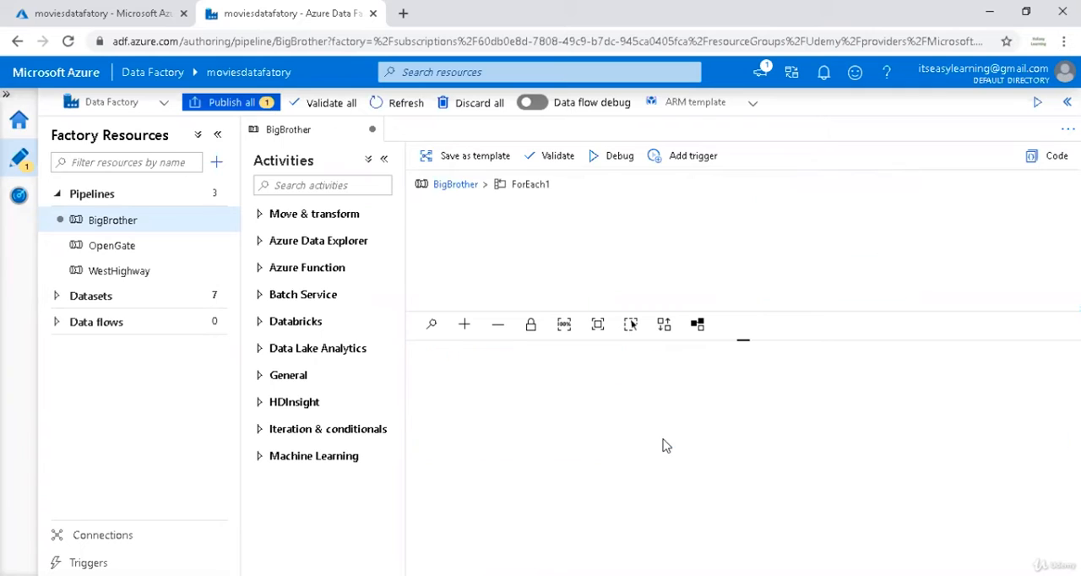
{"action": "left_click", "coordinate": [304, 185]}
{"action": "type", "text": "copy"}
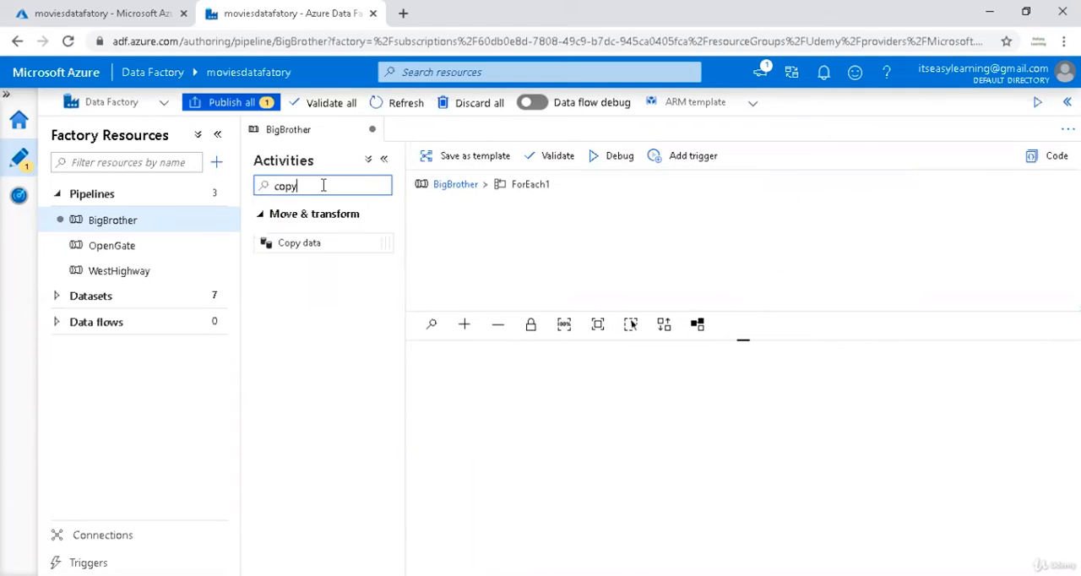
{"action": "left_click_drag", "start_coordinate": [338, 242], "coordinate": [572, 254]}
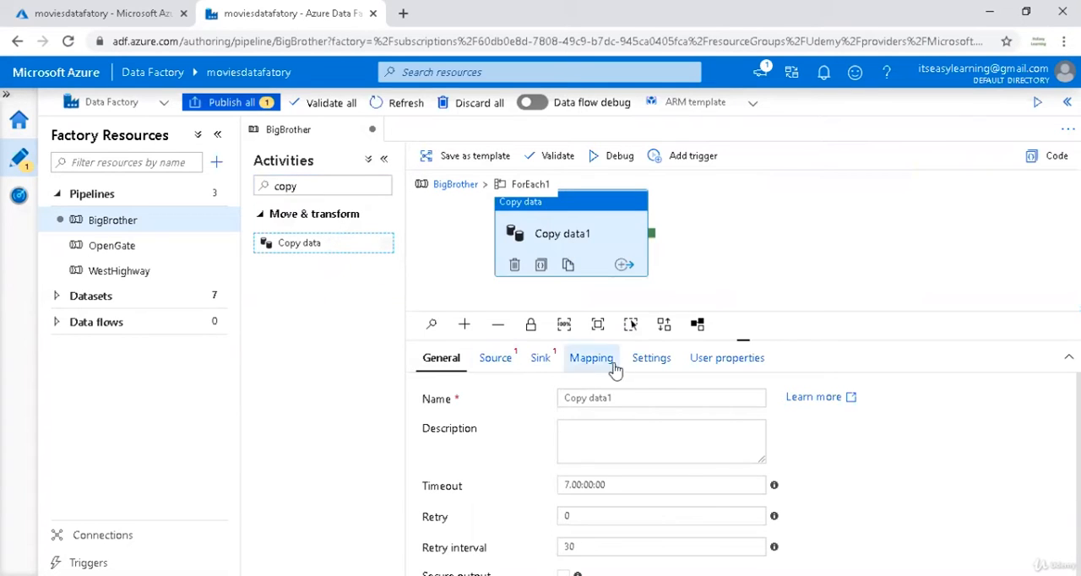
Create a new source dataset for the Copy data activity with Azure SQL Database as the data store.
{"action": "left_click", "coordinate": [497, 360]}
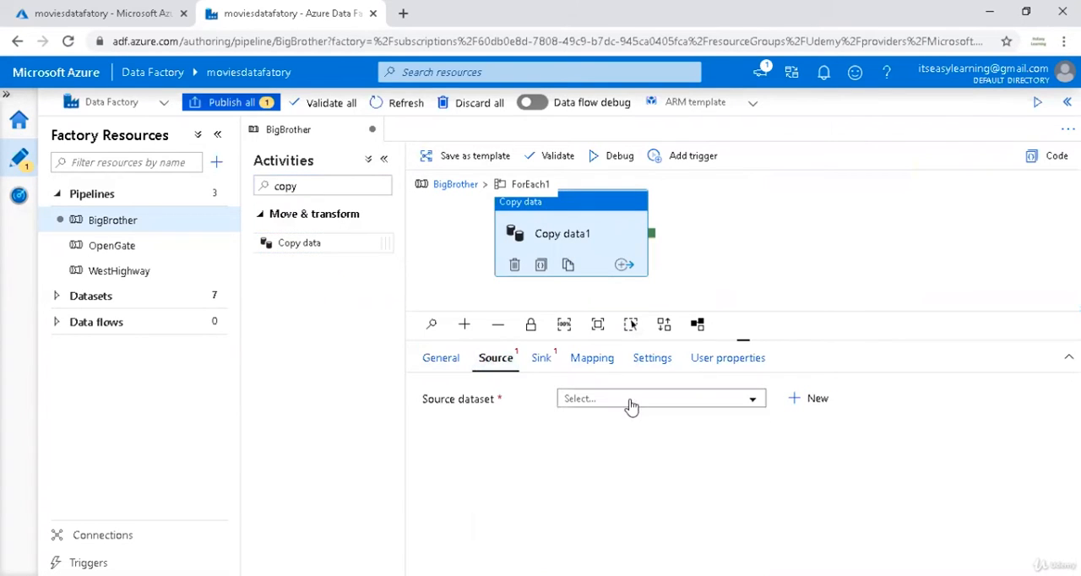
{"action": "left_click", "coordinate": [794, 398]}
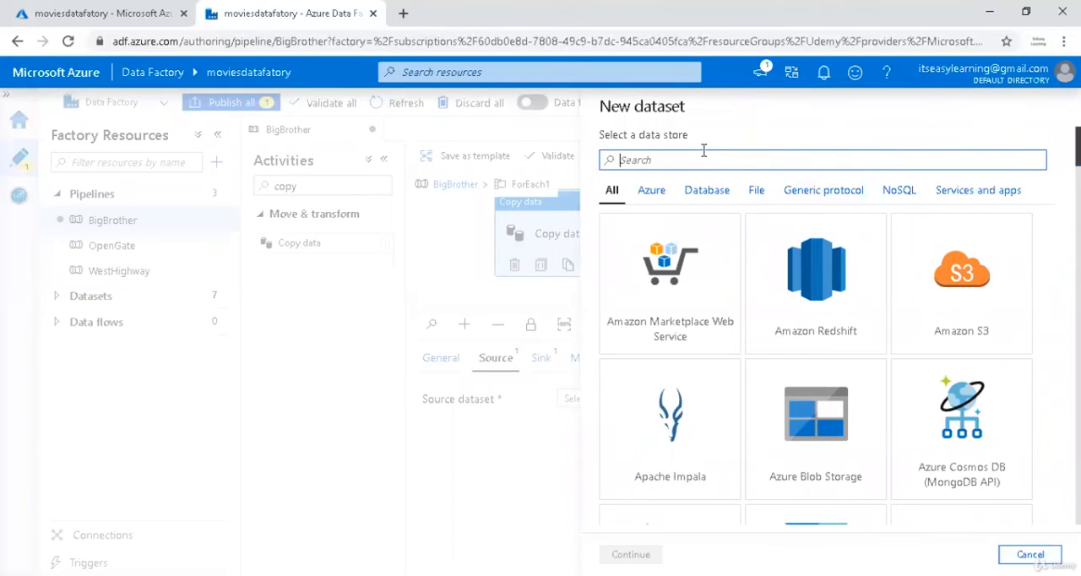
{"action": "type", "text": "sql"}
{"action": "left_click", "coordinate": [642, 446]}
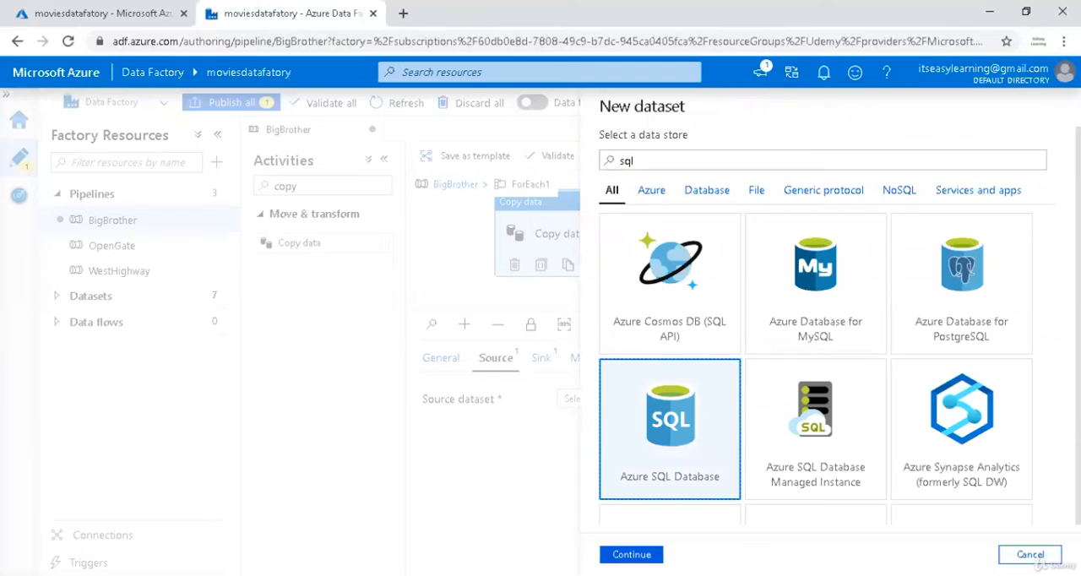
{"action": "left_click", "coordinate": [631, 554]}
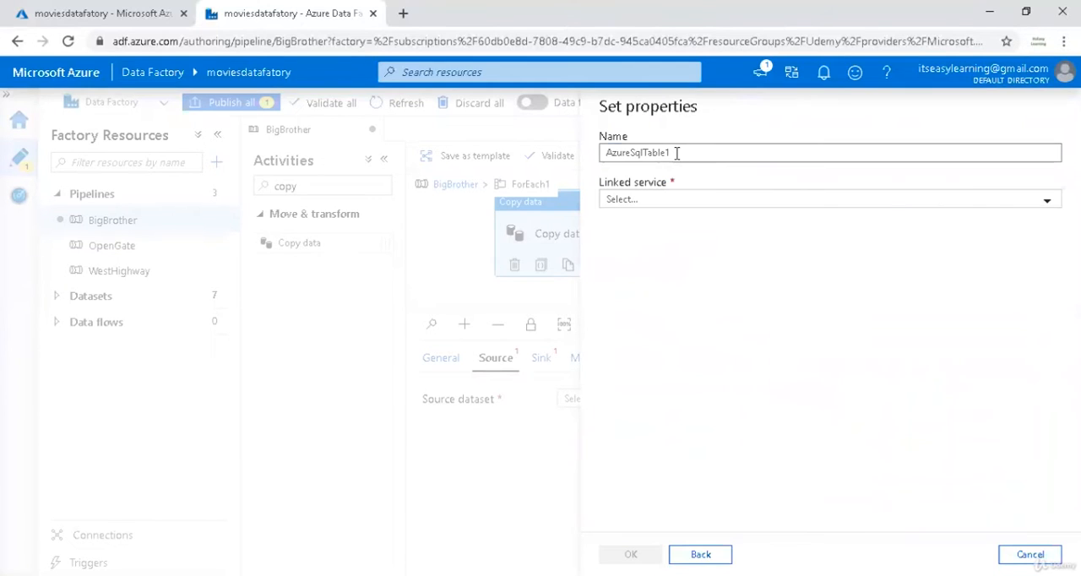
Name the new dataset BB_Source_Table and link it to the BB_Azure_SQL service.
{"action": "left_click_drag", "start_coordinate": [676, 152], "coordinate": [374, 152]}
{"action": "type", "text": "Source"}
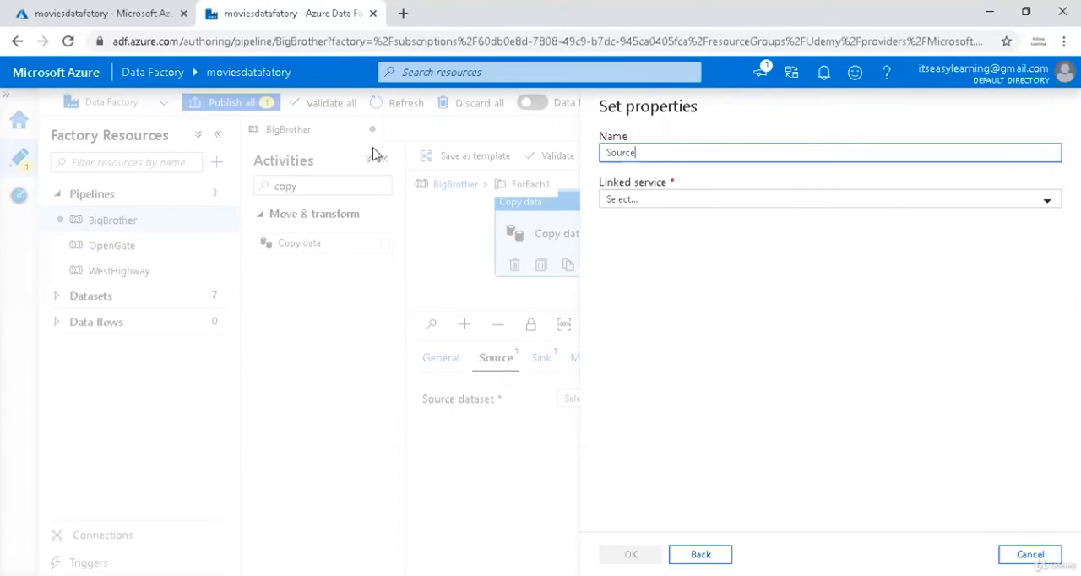
{"action": "type", "text": "_Table"}
{"action": "left_click", "coordinate": [658, 210]}
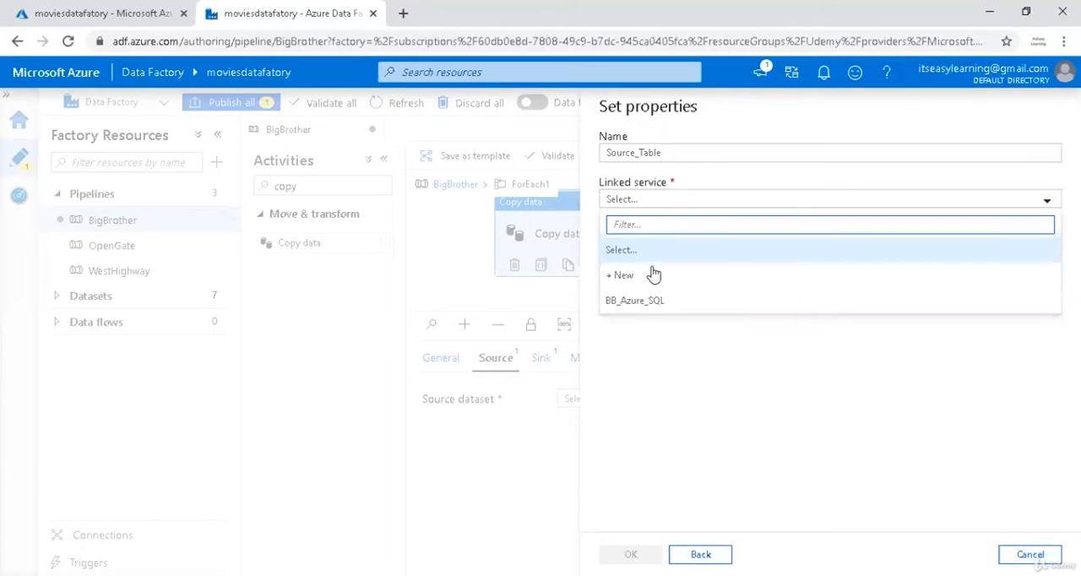
{"action": "left_click", "coordinate": [648, 300]}
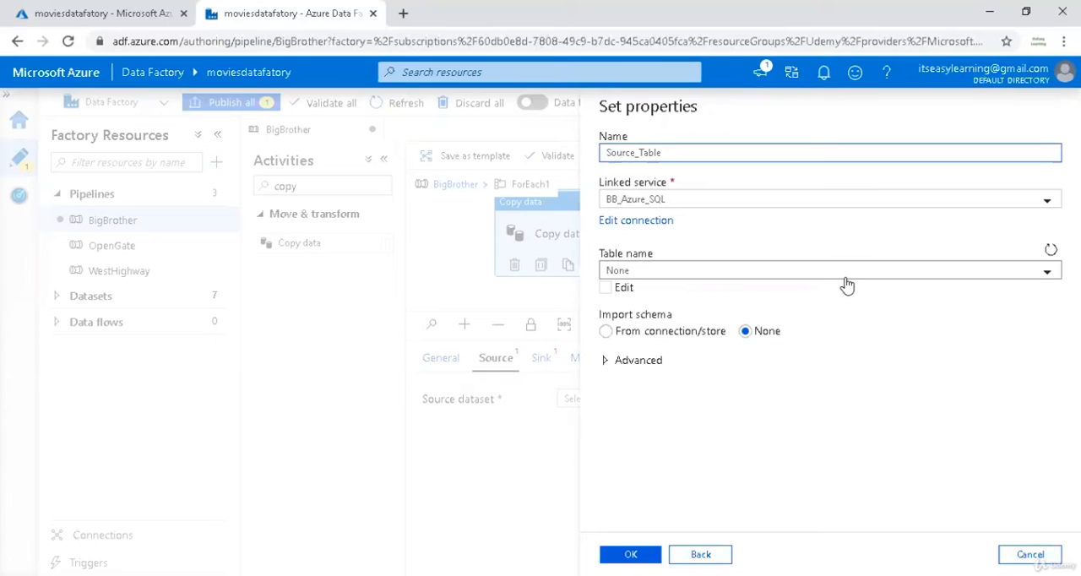
{"action": "type", "text": "BB_"}
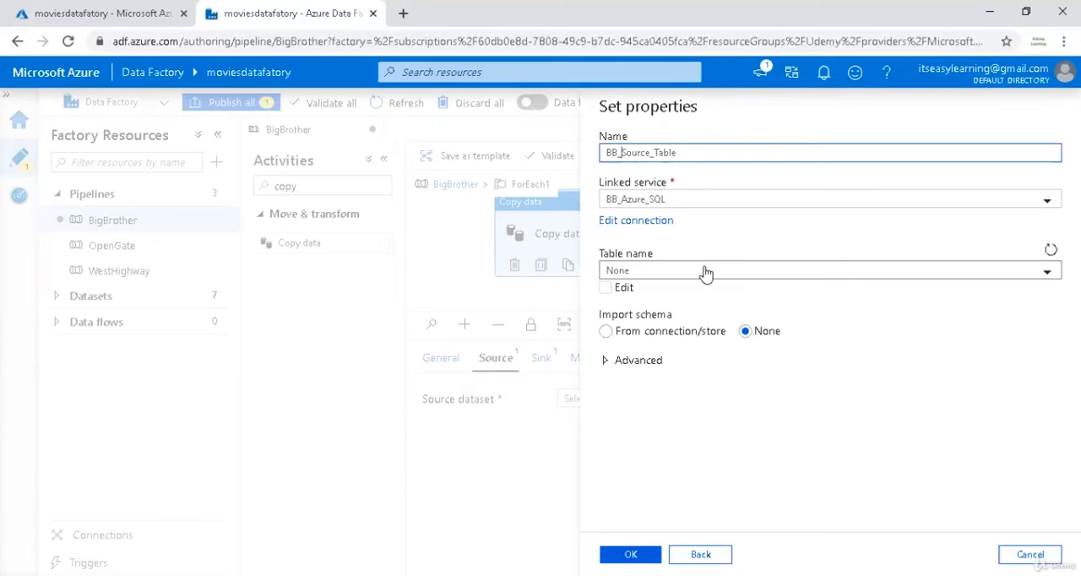
Enable manual editing of the dataset's table name and open the dataset for advanced configuration with parameterization.
{"action": "left_click", "coordinate": [606, 287]}
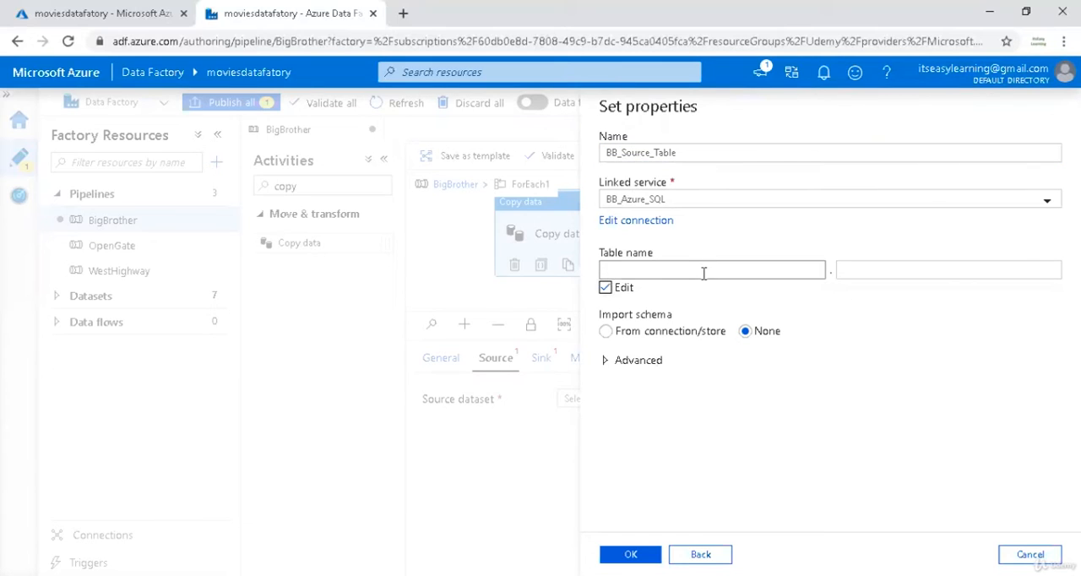
{"action": "left_click", "coordinate": [638, 365]}
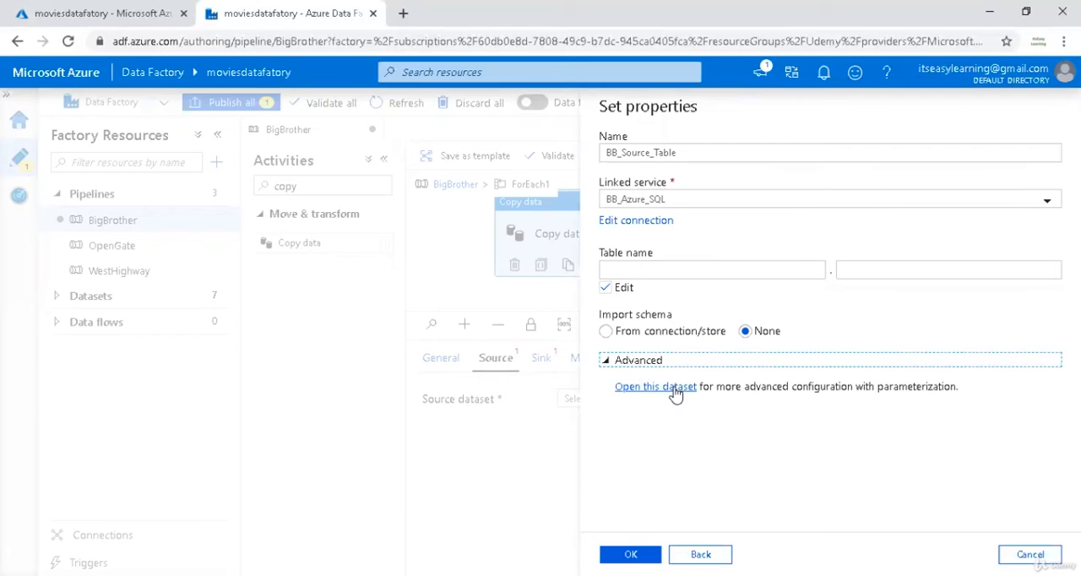
{"action": "left_click", "coordinate": [676, 388]}
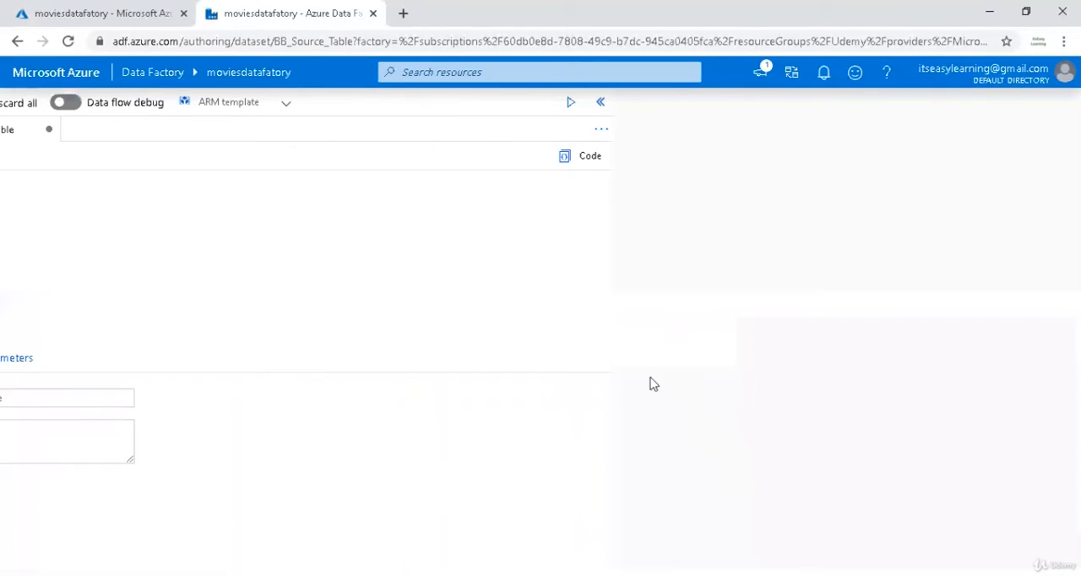
Add a String parameter named p_SourceTable to the BB_Source_Table dataset.
{"action": "left_click", "coordinate": [823, 74]}
{"action": "left_click", "coordinate": [823, 74]}
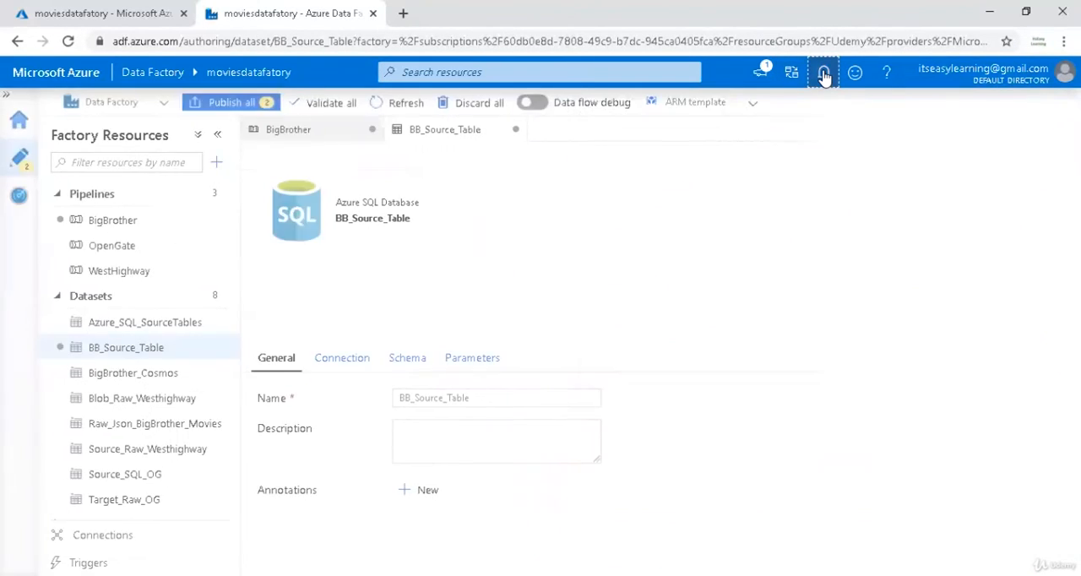
{"action": "left_click", "coordinate": [466, 361]}
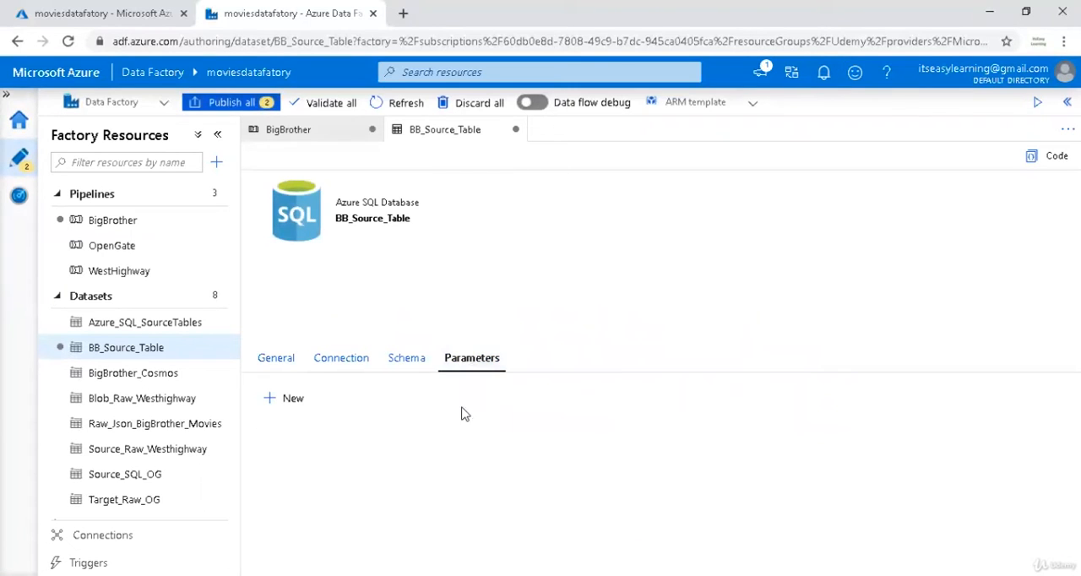
{"action": "left_click", "coordinate": [297, 400]}
{"action": "left_click", "coordinate": [360, 461]}
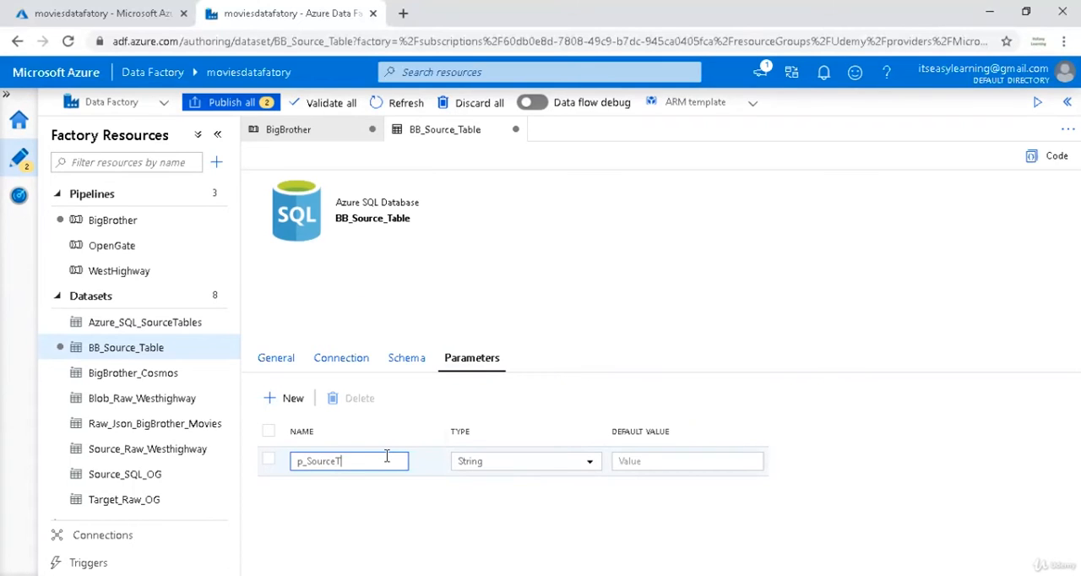
{"action": "left_click", "coordinate": [622, 461]}
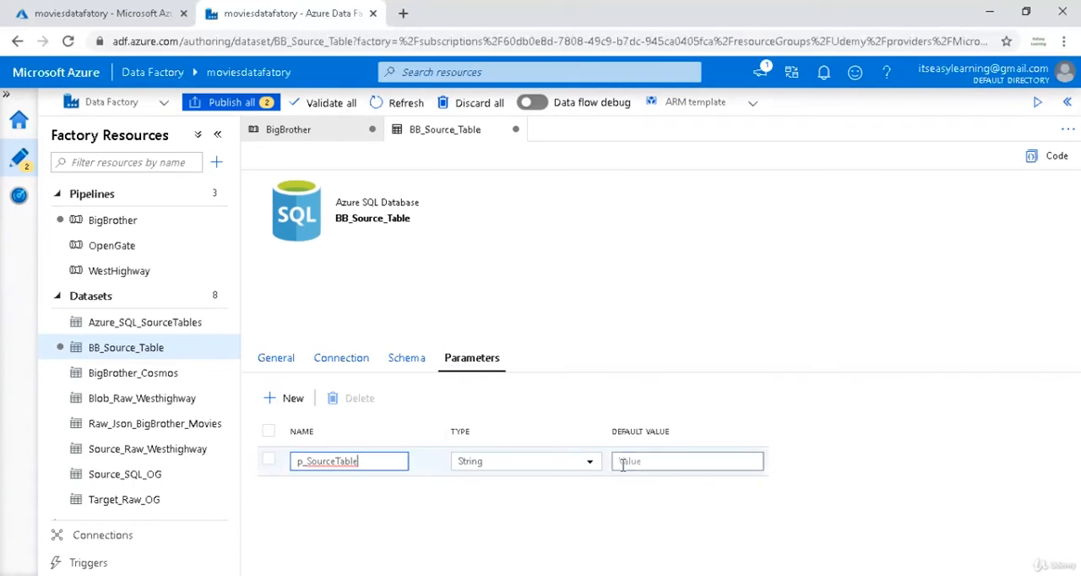
{"action": "left_click", "coordinate": [356, 361]}
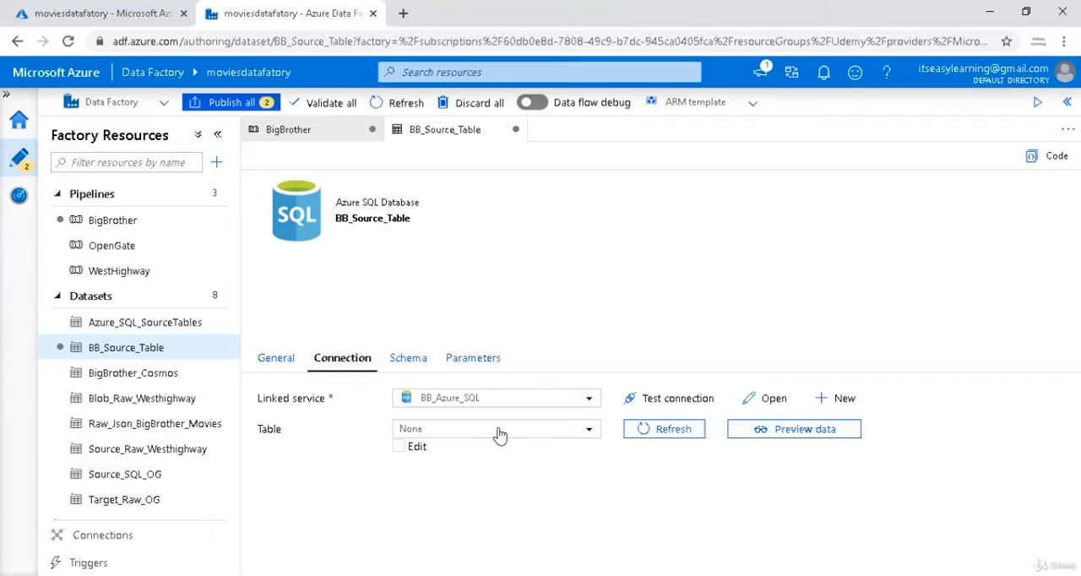
{"action": "left_click", "coordinate": [412, 450]}
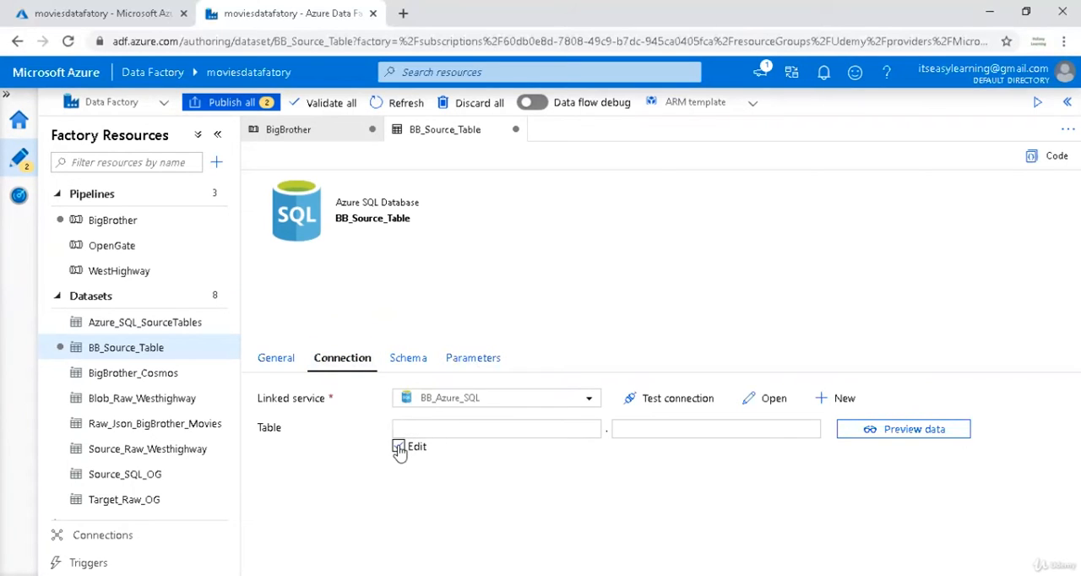
{"action": "left_click", "coordinate": [640, 429]}
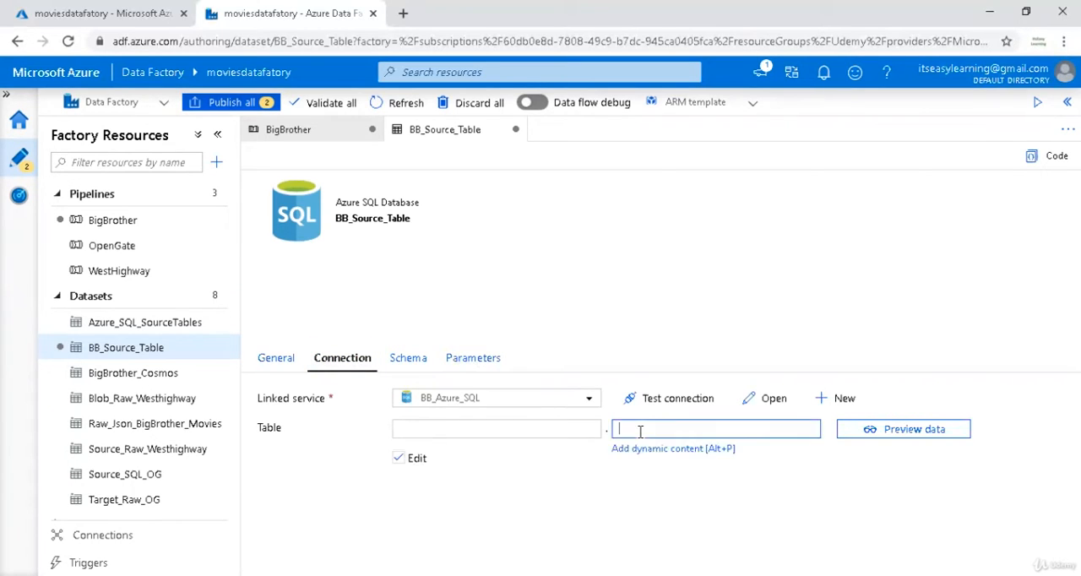
{"action": "left_click", "coordinate": [649, 450]}
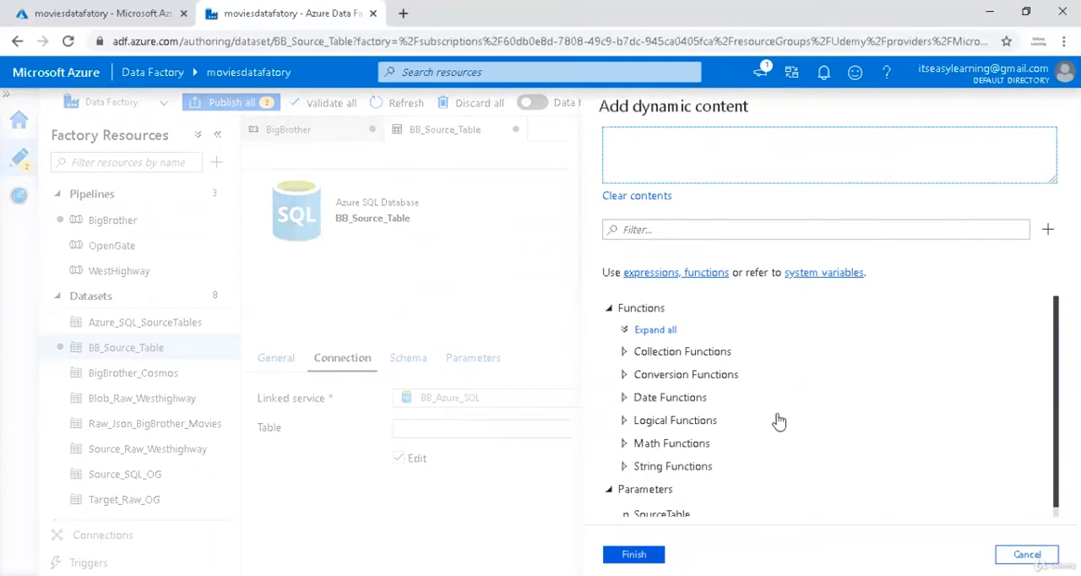
{"action": "left_click", "coordinate": [646, 509]}
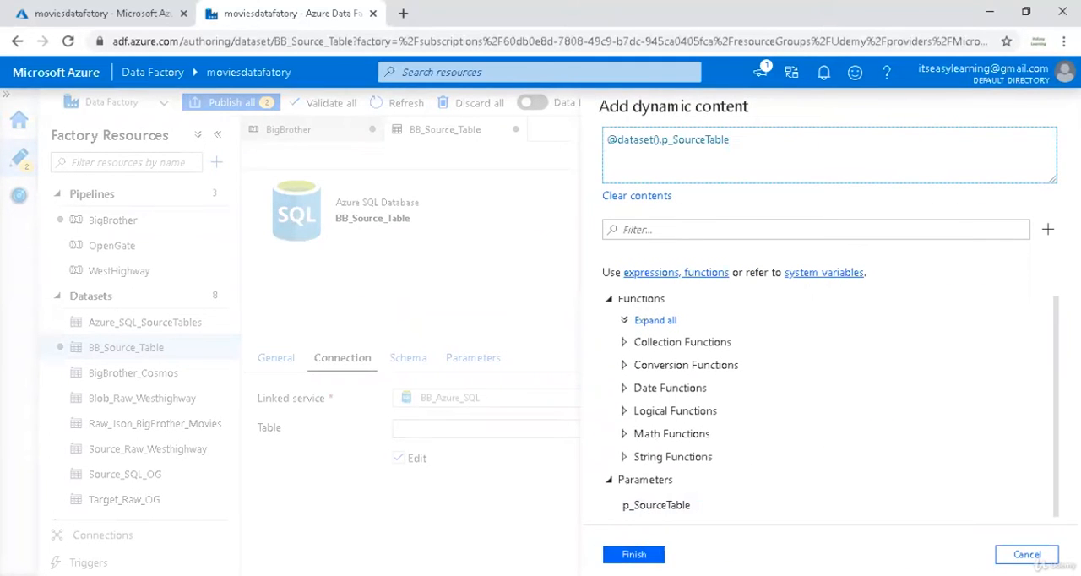
{"action": "left_click", "coordinate": [633, 554]}
{"action": "left_click", "coordinate": [539, 433]}
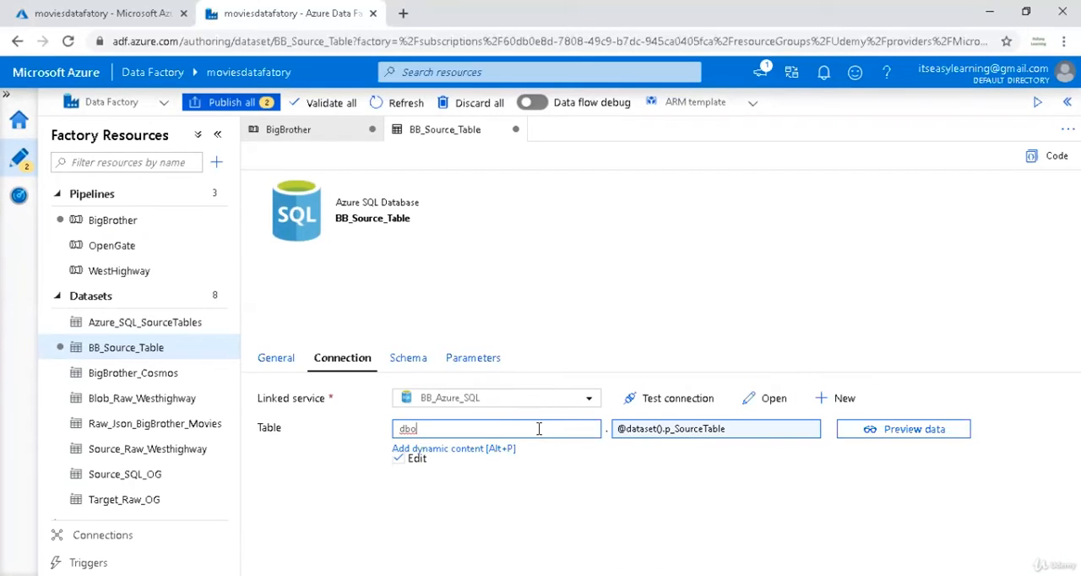
Return to the BigBrother pipeline and create a new sink dataset for the Copy data activity on Azure Blob Storage in DelimitedText format.
{"action": "left_click", "coordinate": [305, 129]}
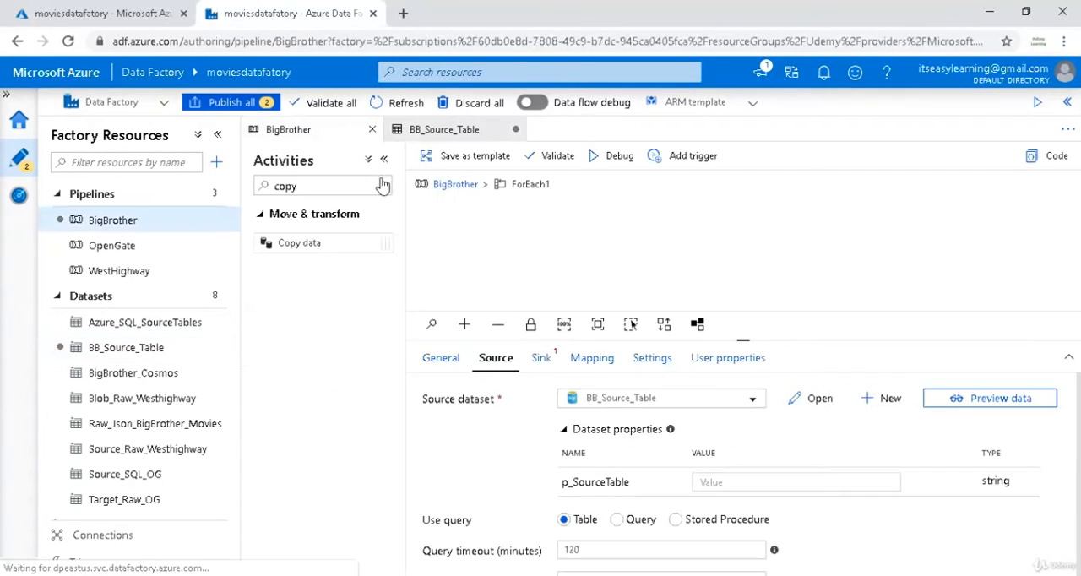
{"action": "left_click", "coordinate": [541, 358]}
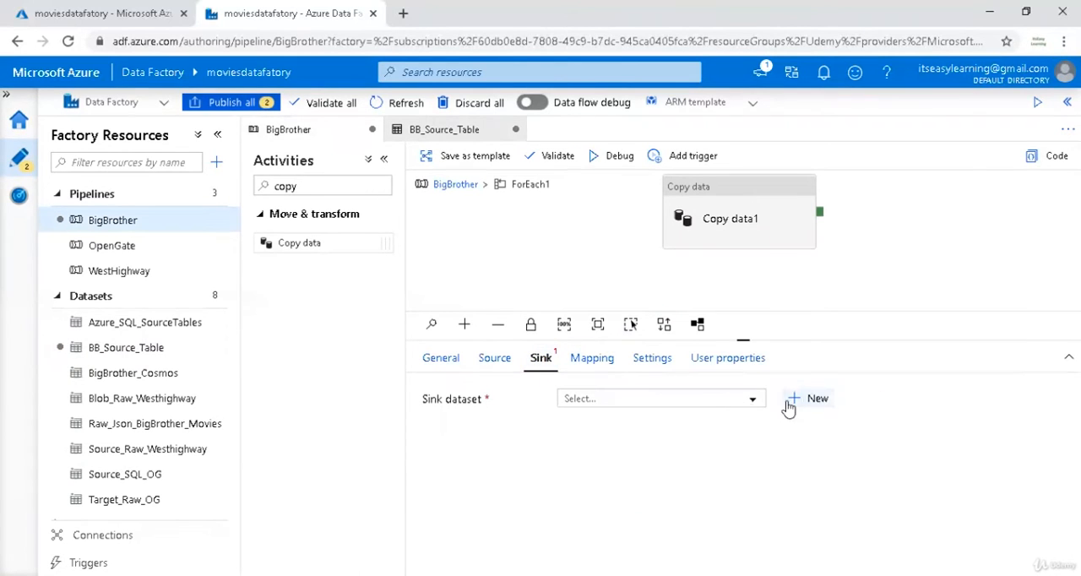
{"action": "left_click", "coordinate": [822, 403]}
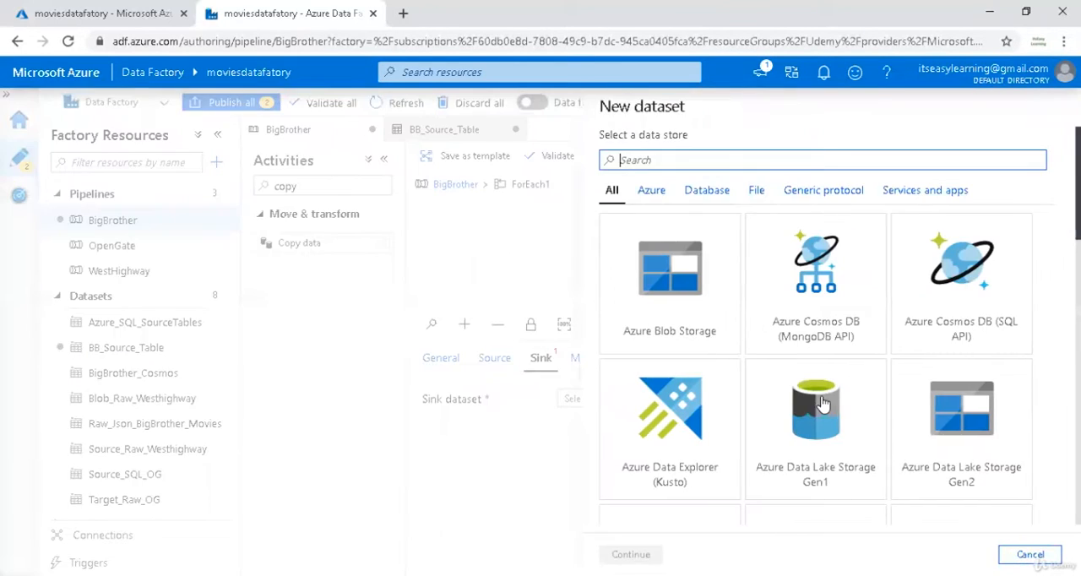
{"action": "left_click", "coordinate": [714, 265]}
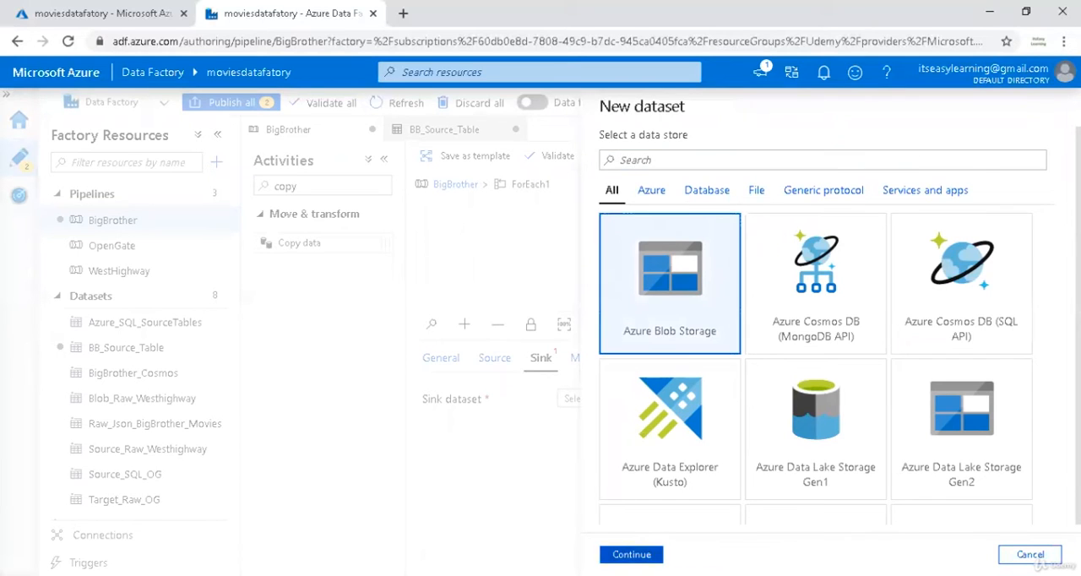
{"action": "left_click", "coordinate": [631, 554]}
{"action": "left_click", "coordinate": [797, 241]}
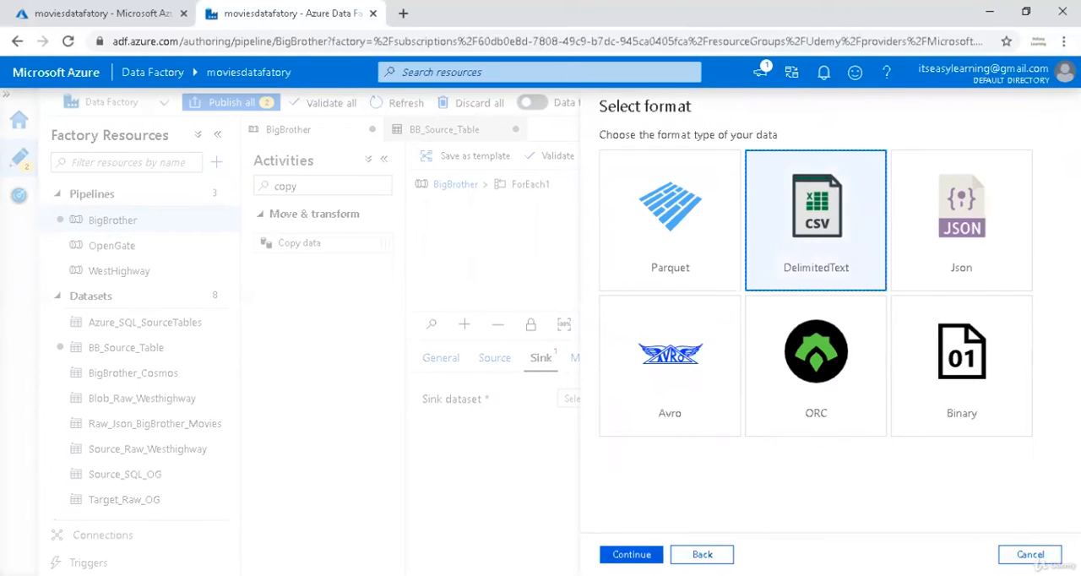
{"action": "left_click", "coordinate": [635, 554]}
Name the sink dataset Blob_Raw_BB_Data and link it to the Blob_Raw_Layer service.
{"action": "left_click_drag", "start_coordinate": [676, 158], "coordinate": [553, 147]}
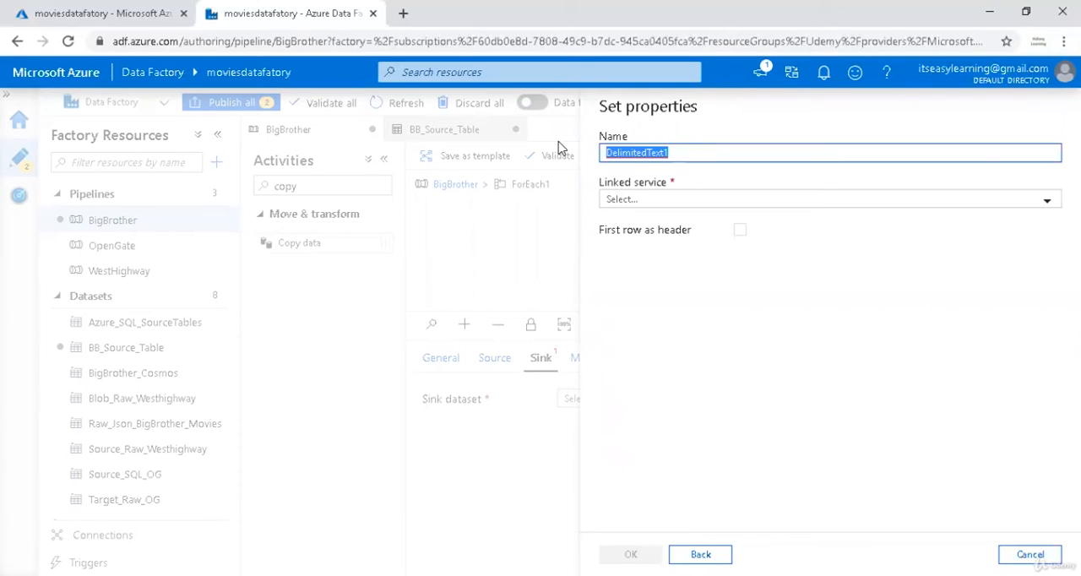
{"action": "type", "text": "Blob_Raw_BB"}
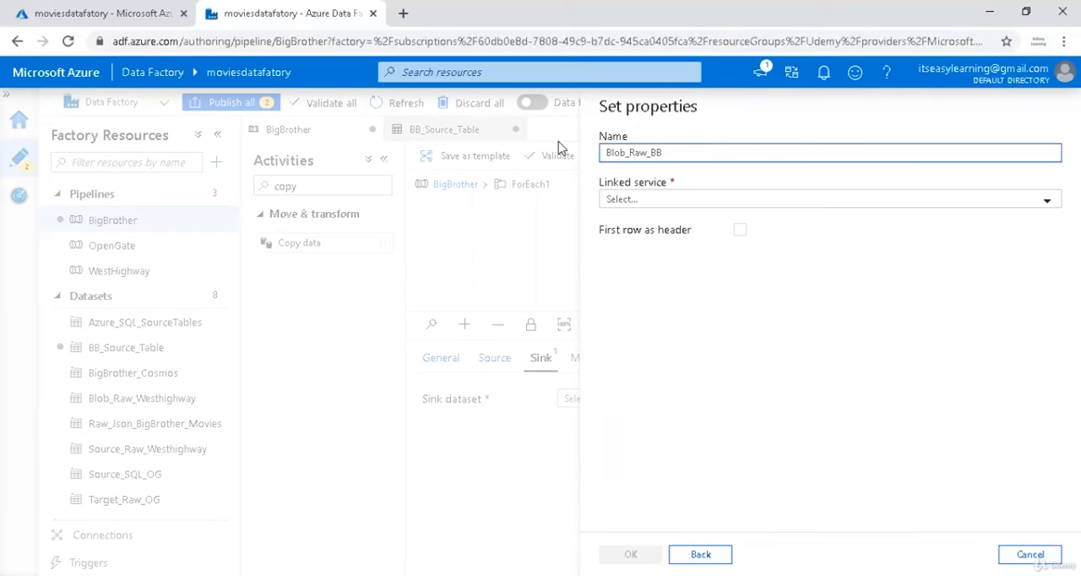
{"action": "type", "text": "_Data"}
{"action": "left_click", "coordinate": [627, 201]}
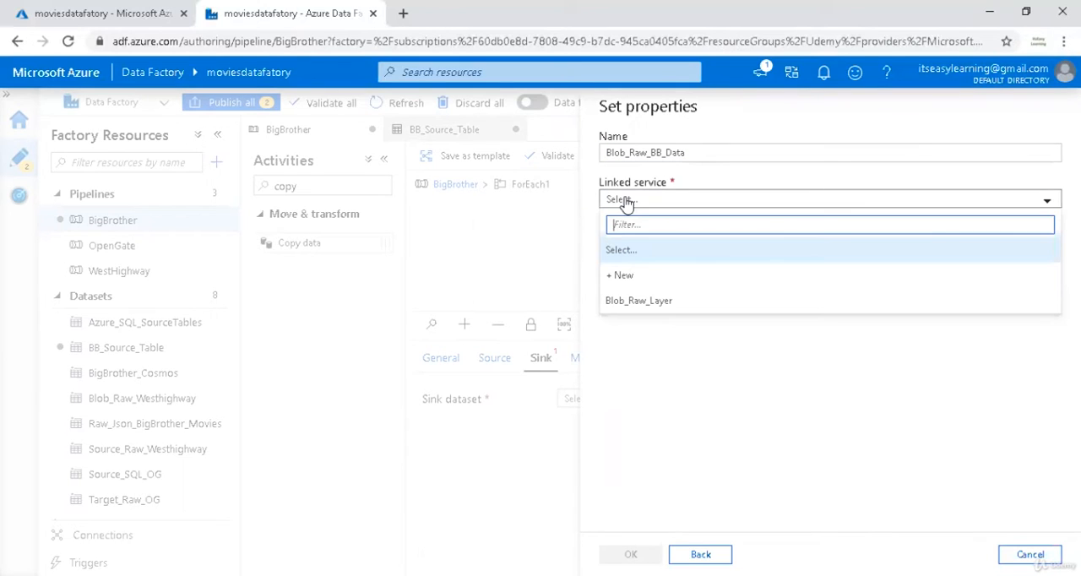
{"action": "left_click", "coordinate": [652, 306]}
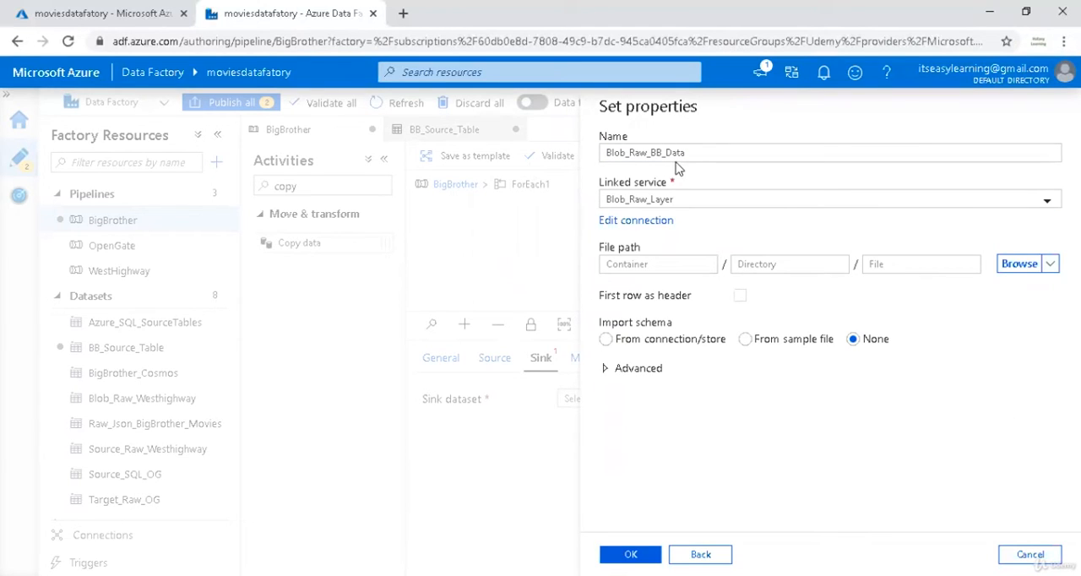
{"action": "left_click_drag", "start_coordinate": [696, 152], "coordinate": [594, 156]}
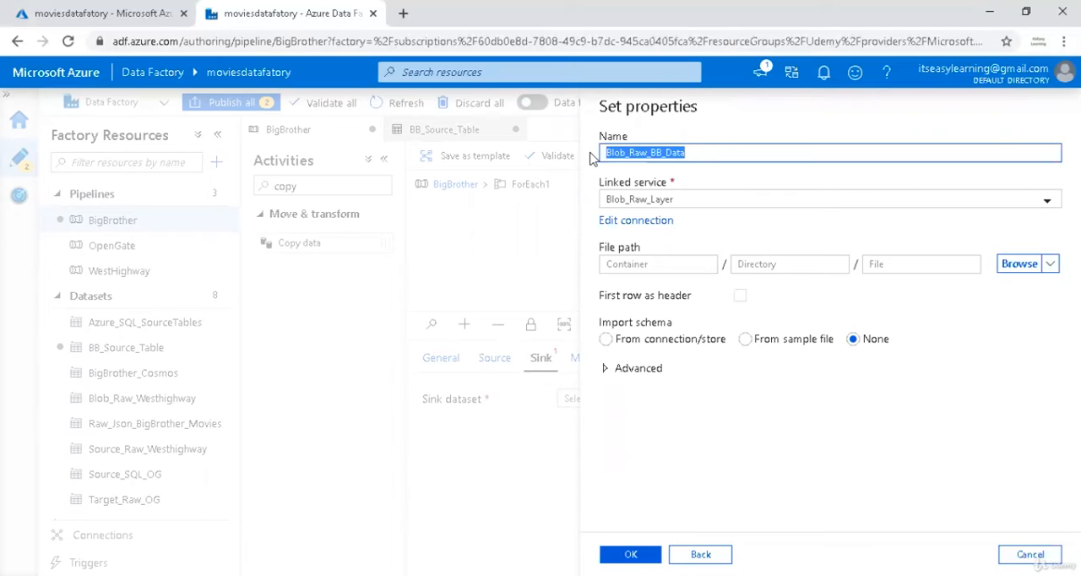
{"action": "left_click", "coordinate": [691, 152]}
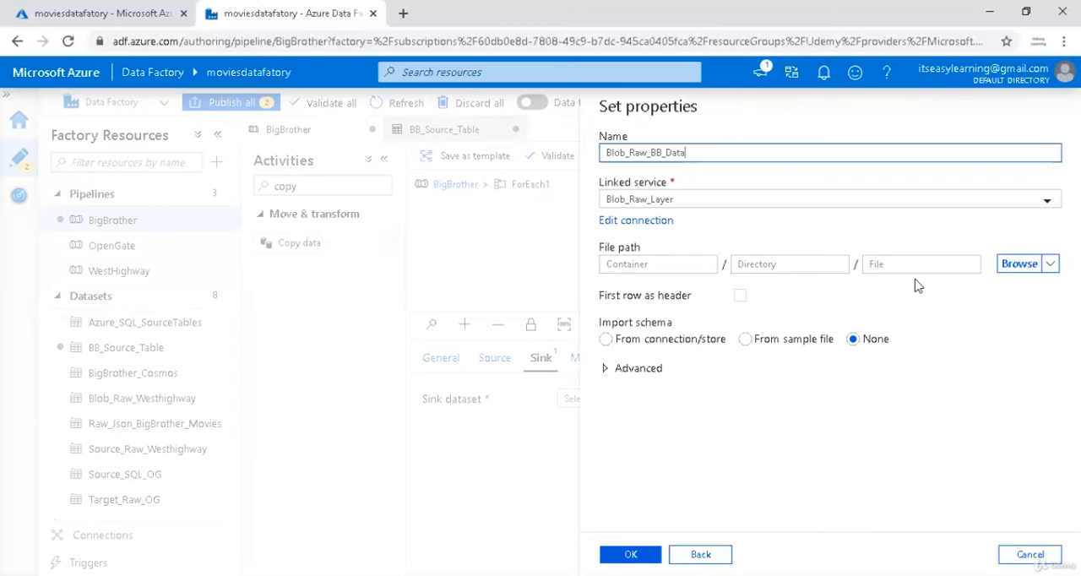
Browse the storage and set the sink dataset's file path to the BigBrother folder in the raw container.
{"action": "left_click", "coordinate": [1019, 264]}
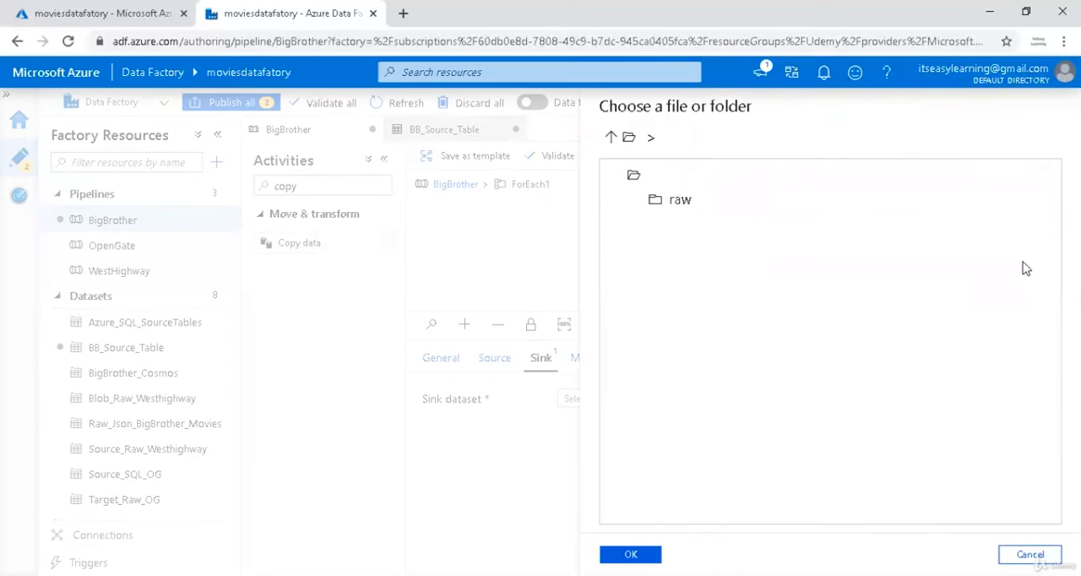
{"action": "left_click", "coordinate": [652, 198]}
{"action": "double_click", "coordinate": [663, 200]}
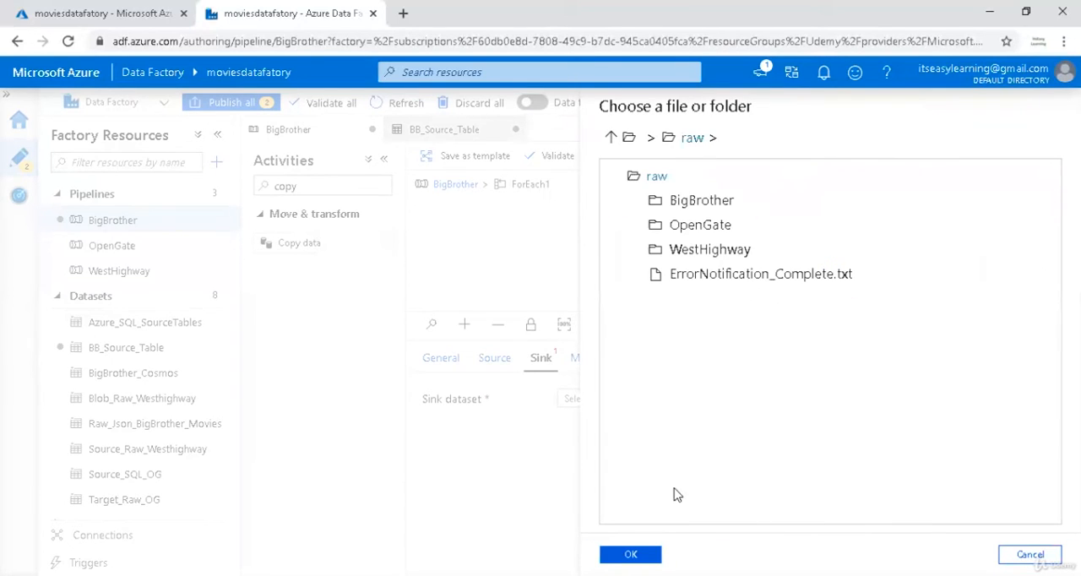
{"action": "left_click", "coordinate": [698, 229]}
{"action": "left_click", "coordinate": [700, 201]}
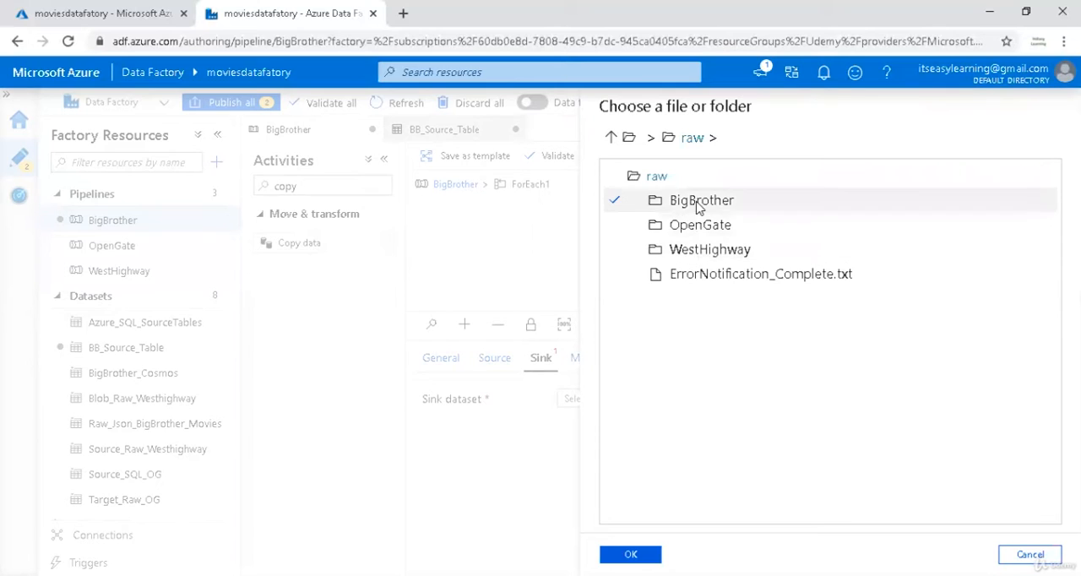
{"action": "double_click", "coordinate": [700, 201]}
{"action": "left_click", "coordinate": [631, 554]}
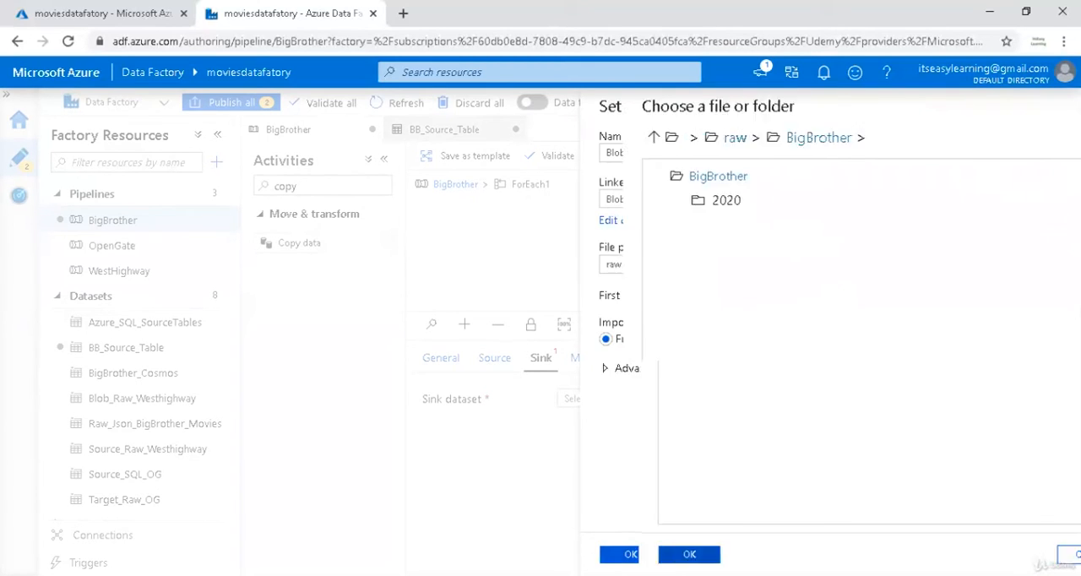
{"action": "left_click", "coordinate": [825, 263]}
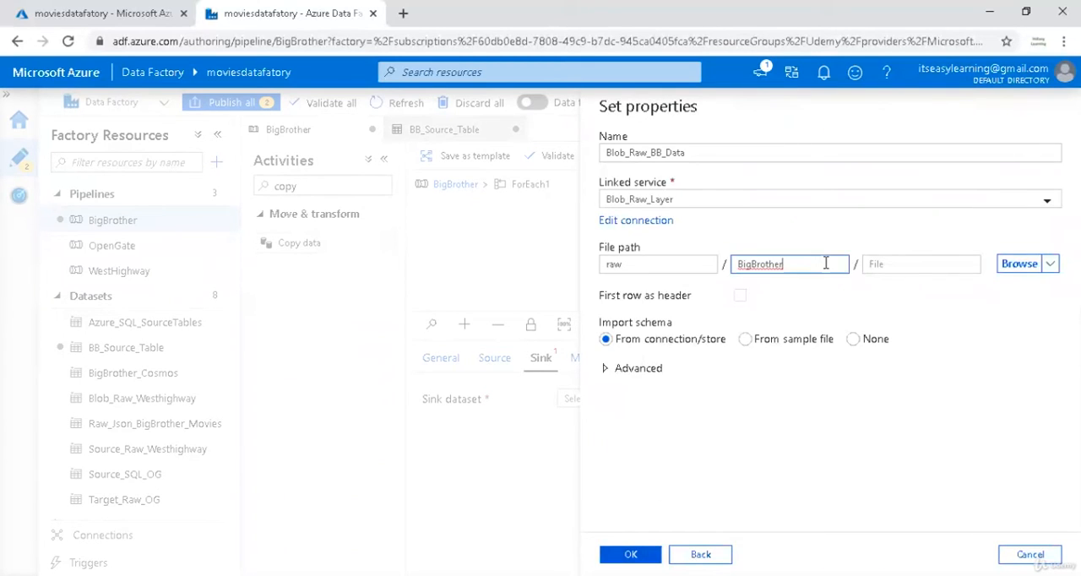
{"action": "left_click", "coordinate": [905, 264]}
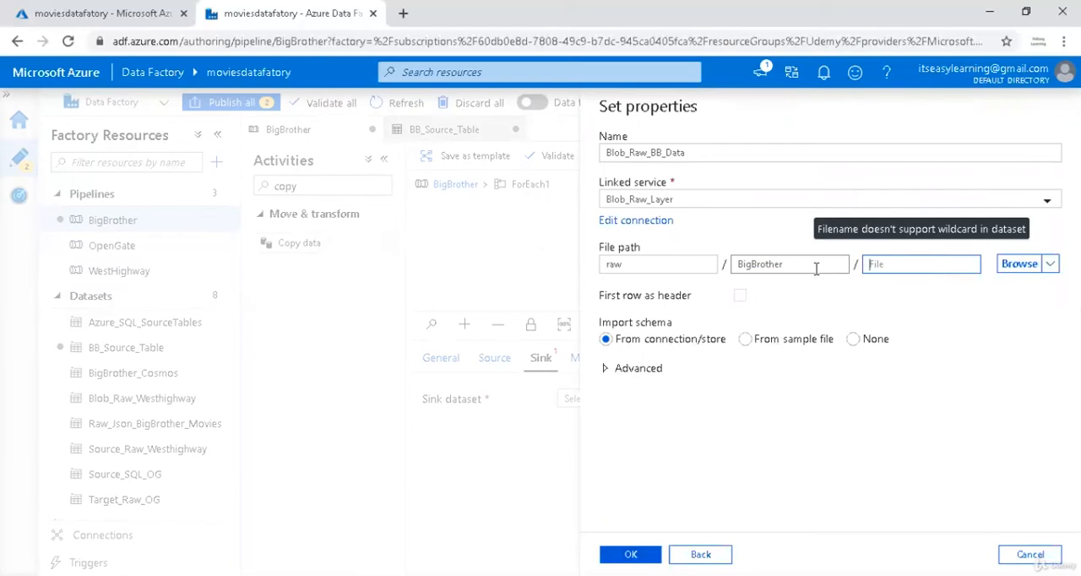
Set the sink dataset's schema import to None and open the dataset for advanced configuration with parameterization.
{"action": "left_click", "coordinate": [853, 339]}
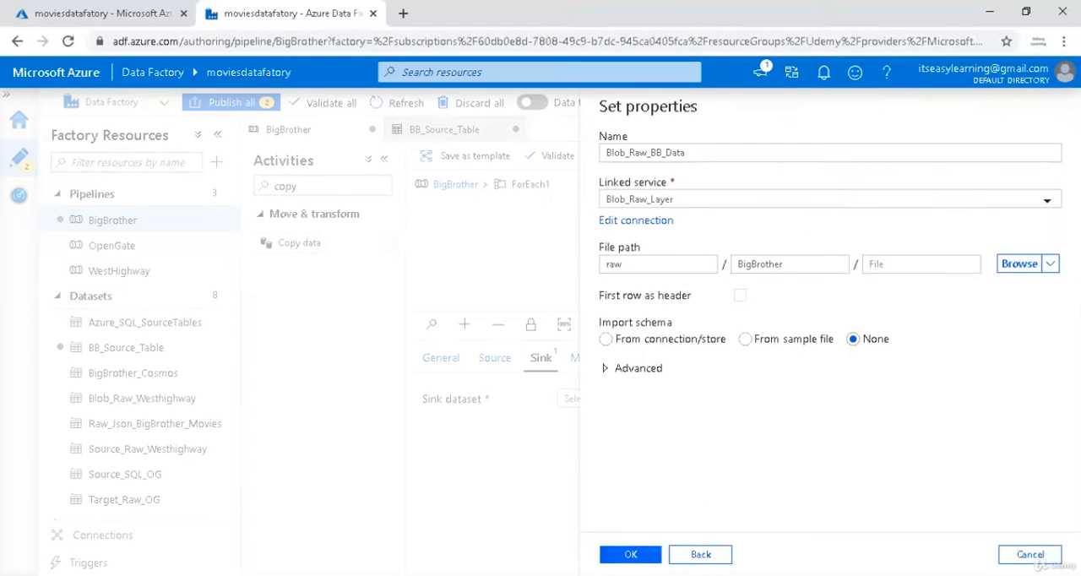
{"action": "left_click", "coordinate": [603, 369]}
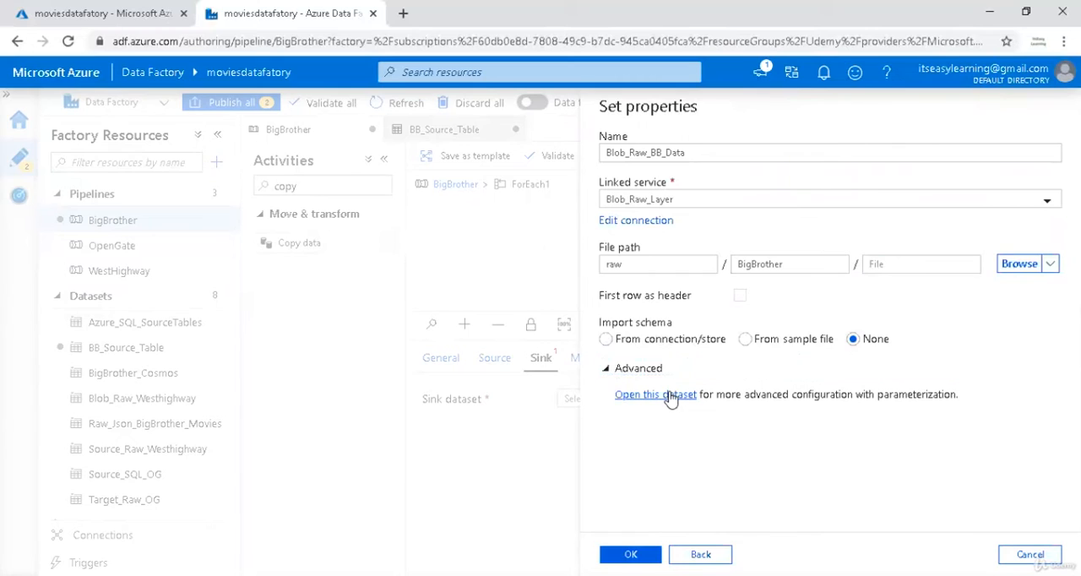
{"action": "left_click", "coordinate": [671, 397]}
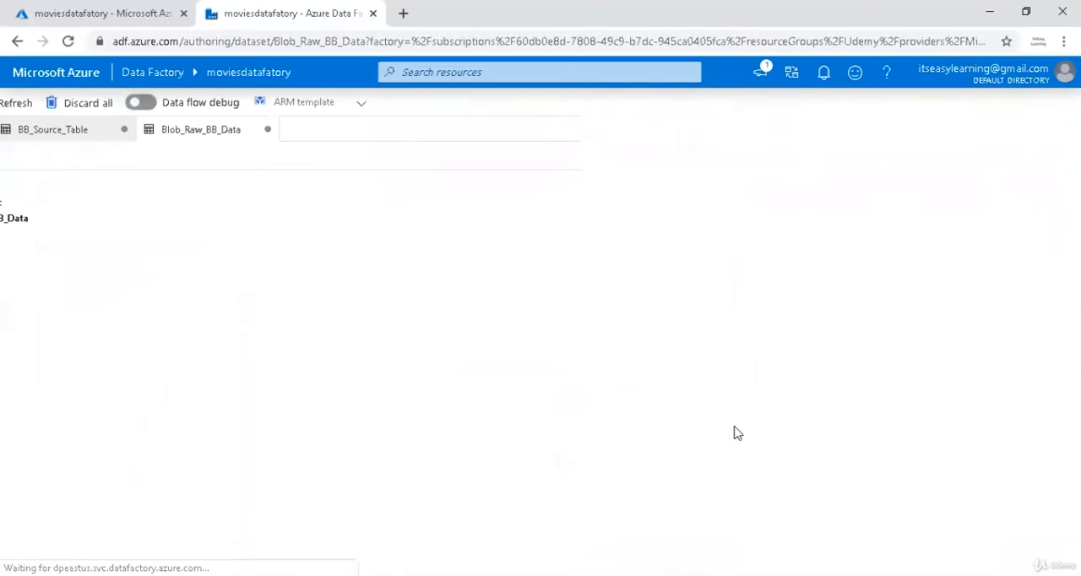
{"action": "left_click", "coordinate": [823, 76]}
{"action": "left_click", "coordinate": [823, 74]}
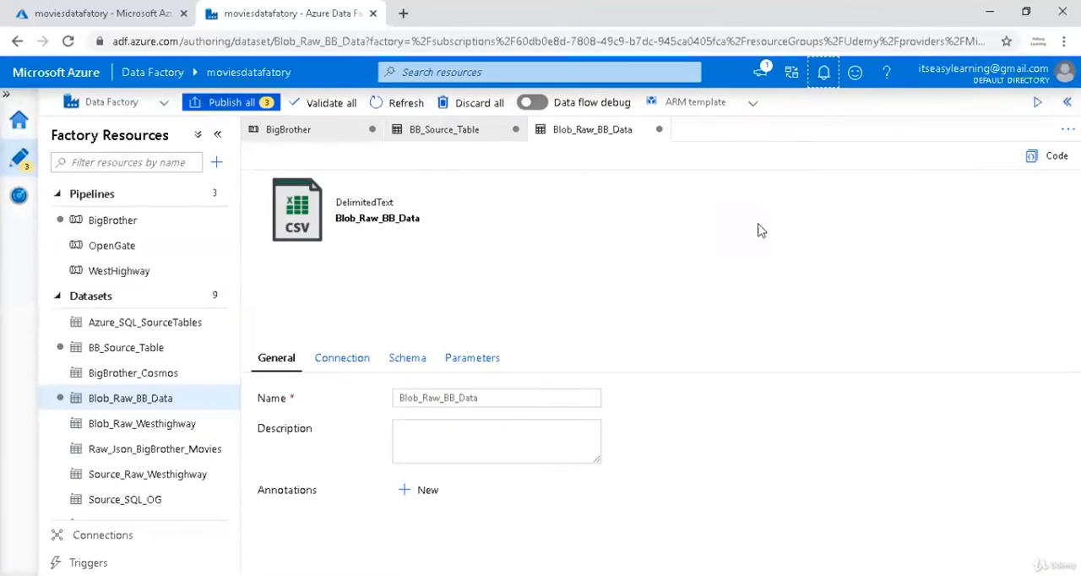
{"action": "left_click", "coordinate": [353, 372]}
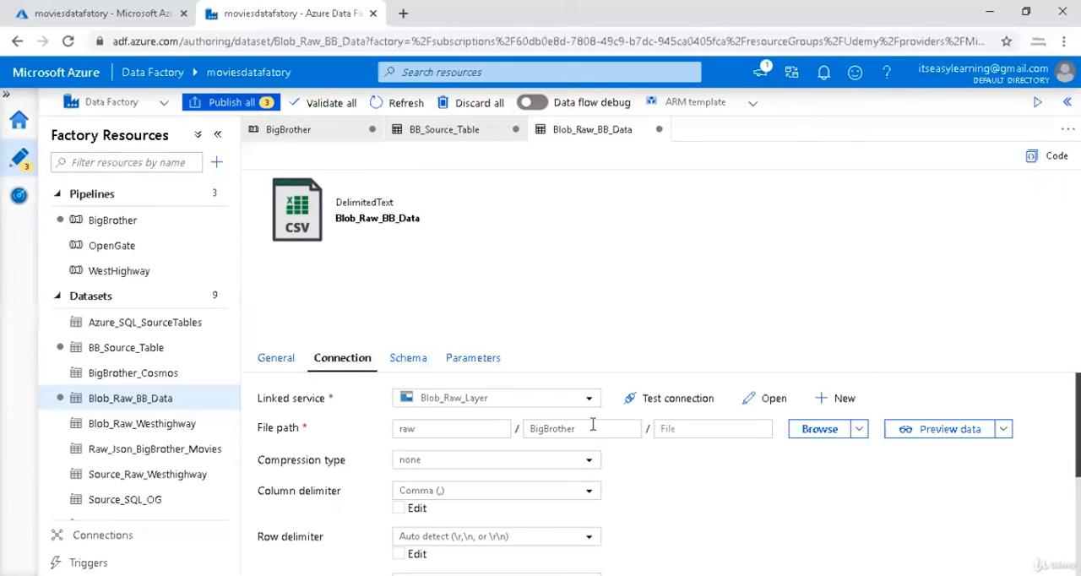
{"action": "left_click_drag", "start_coordinate": [593, 429], "coordinate": [443, 429]}
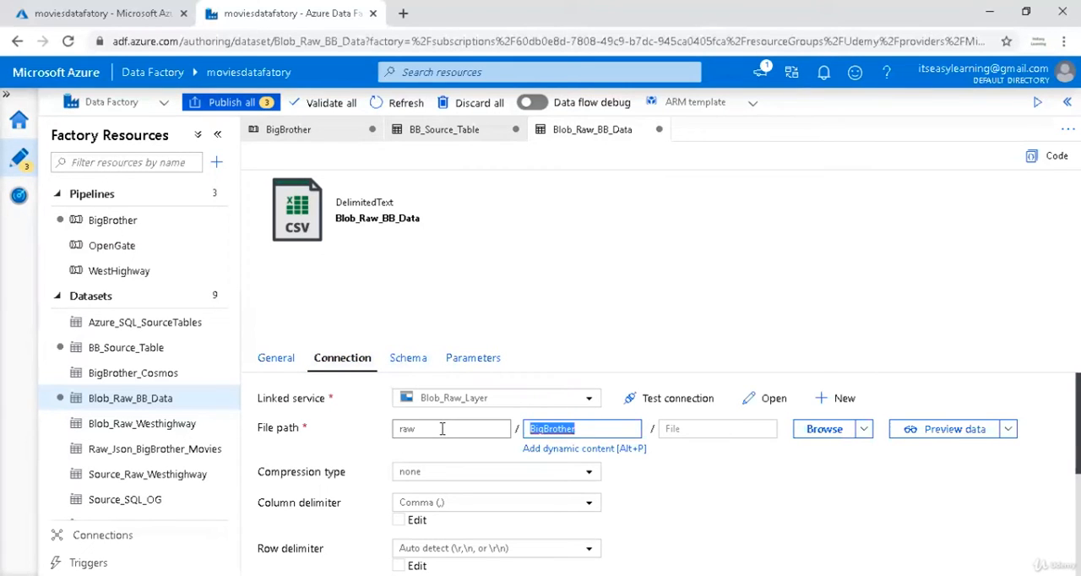
{"action": "key", "text": "BackSpace"}
{"action": "left_click", "coordinate": [603, 448]}
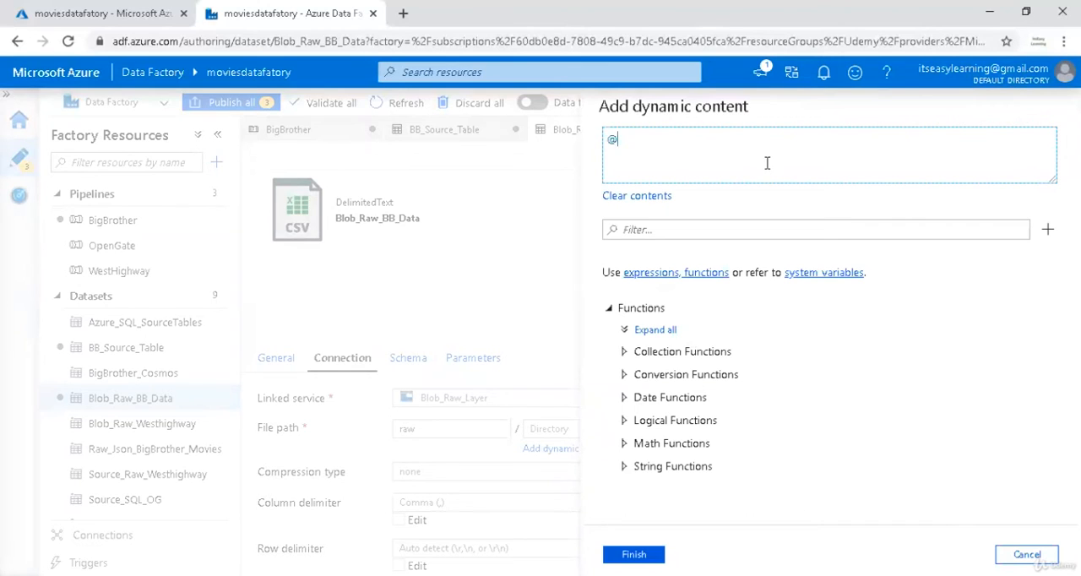
{"action": "type", "text": "@concat('BigBrother/',"}
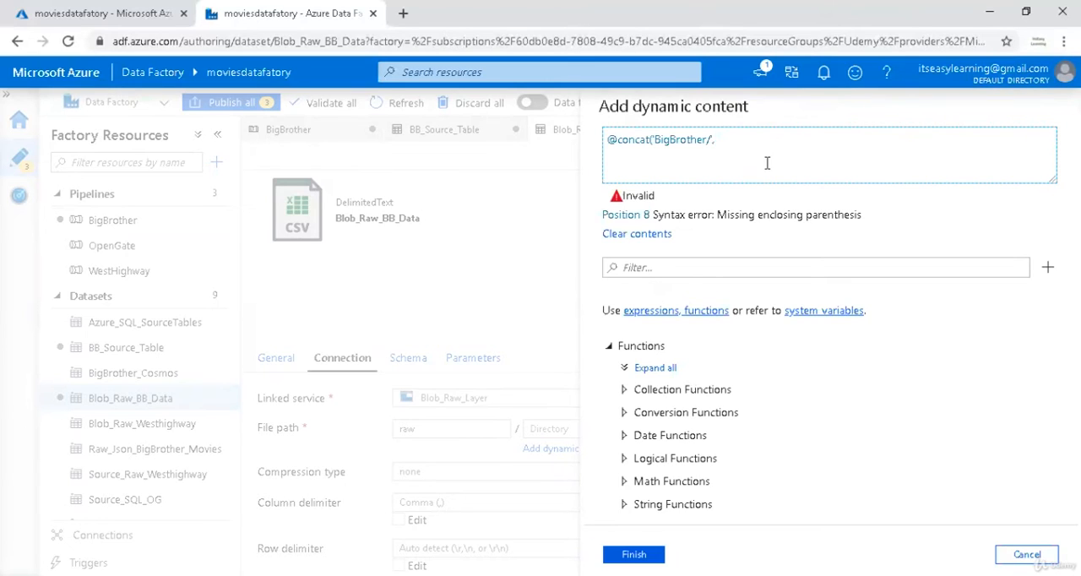
Complete the directory expression with formatDateTime(utcnow(),'yyyy/MM/dd') inside the concat and apply it to the file path.
{"action": "left_click", "coordinate": [740, 265]}
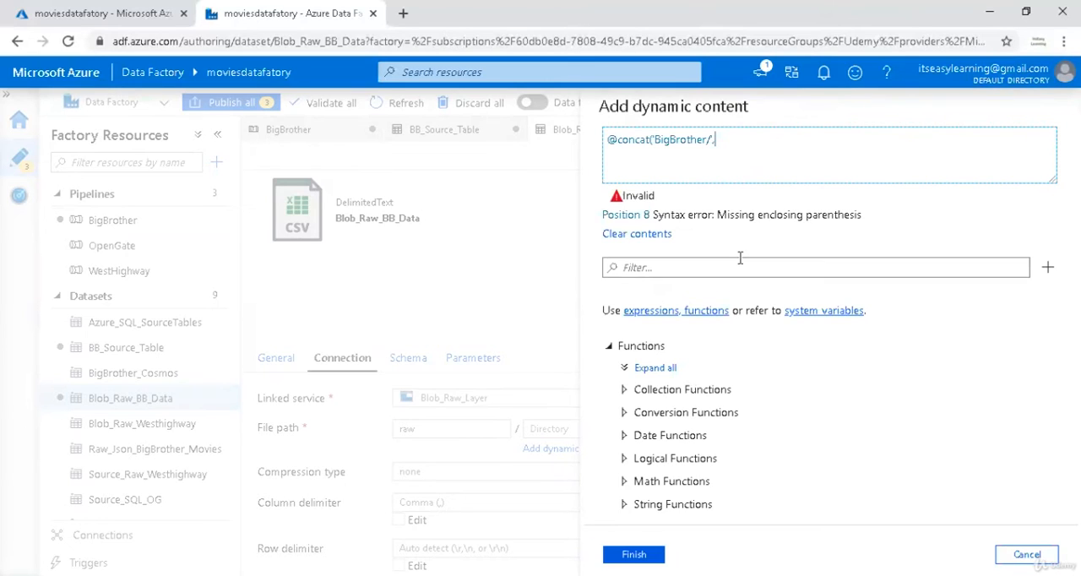
{"action": "type", "text": "format"}
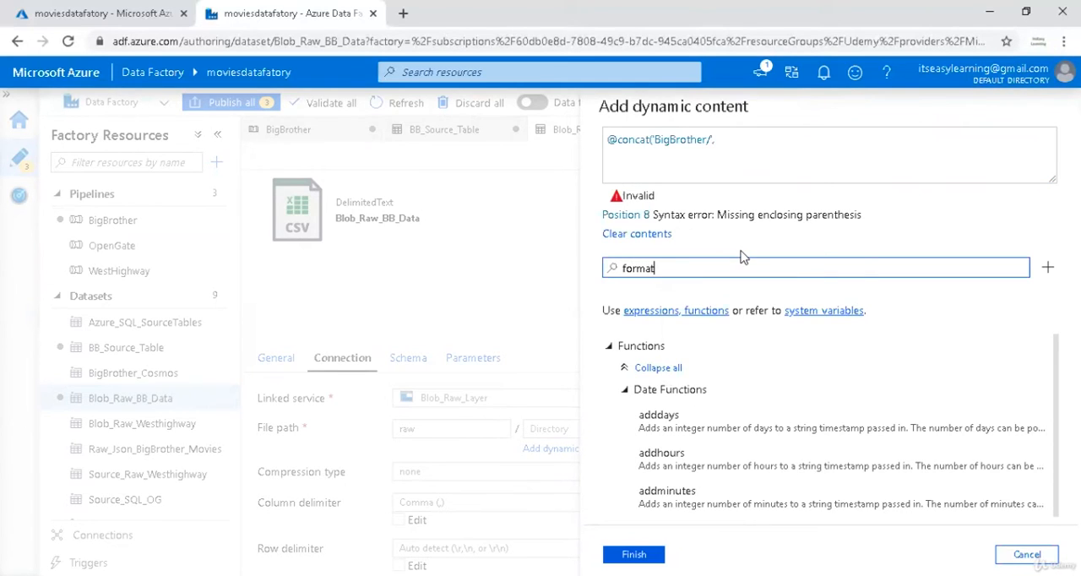
{"action": "scroll", "coordinate": [747, 476], "scroll_direction": "down", "scroll_amount": 2}
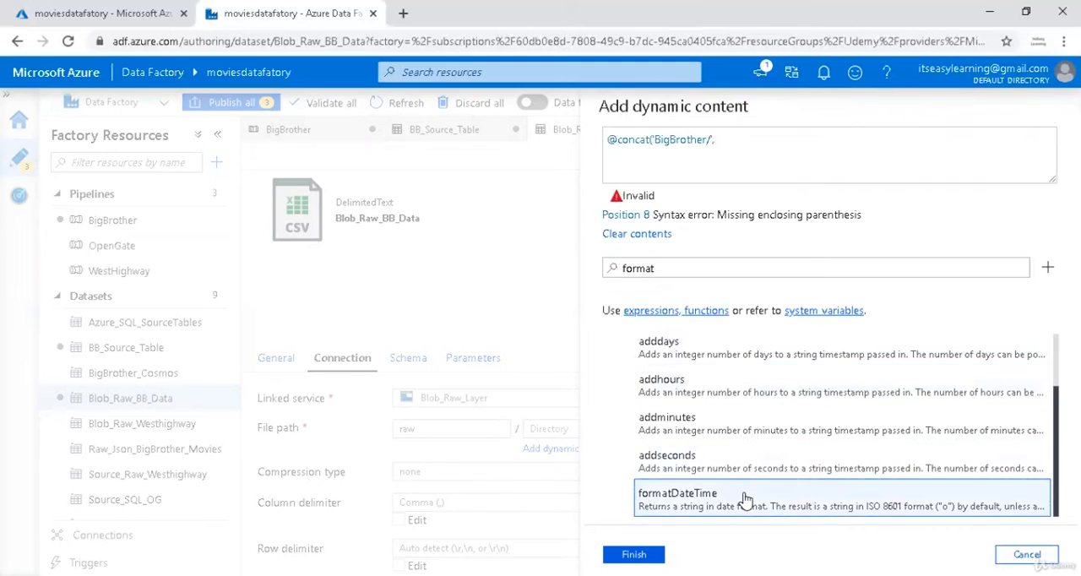
{"action": "left_click", "coordinate": [746, 500]}
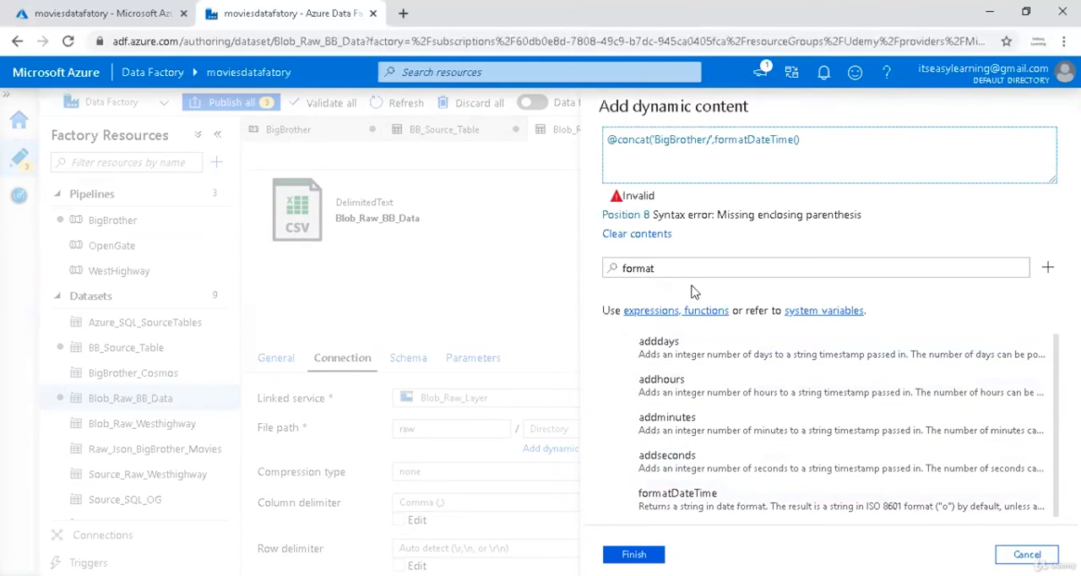
{"action": "double_click", "coordinate": [626, 269]}
{"action": "type", "text": "utcn"}
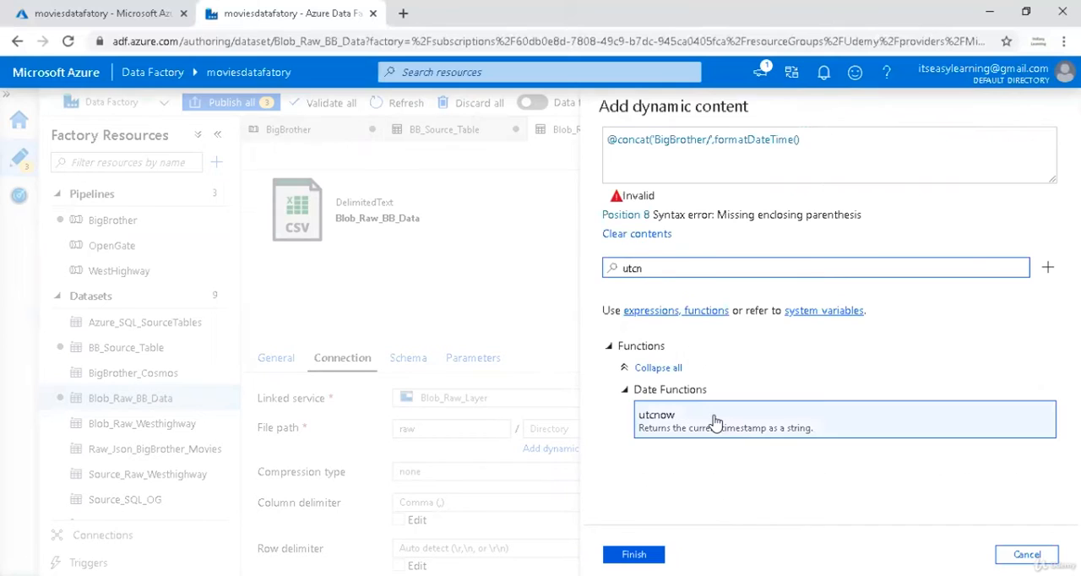
{"action": "left_click", "coordinate": [714, 422]}
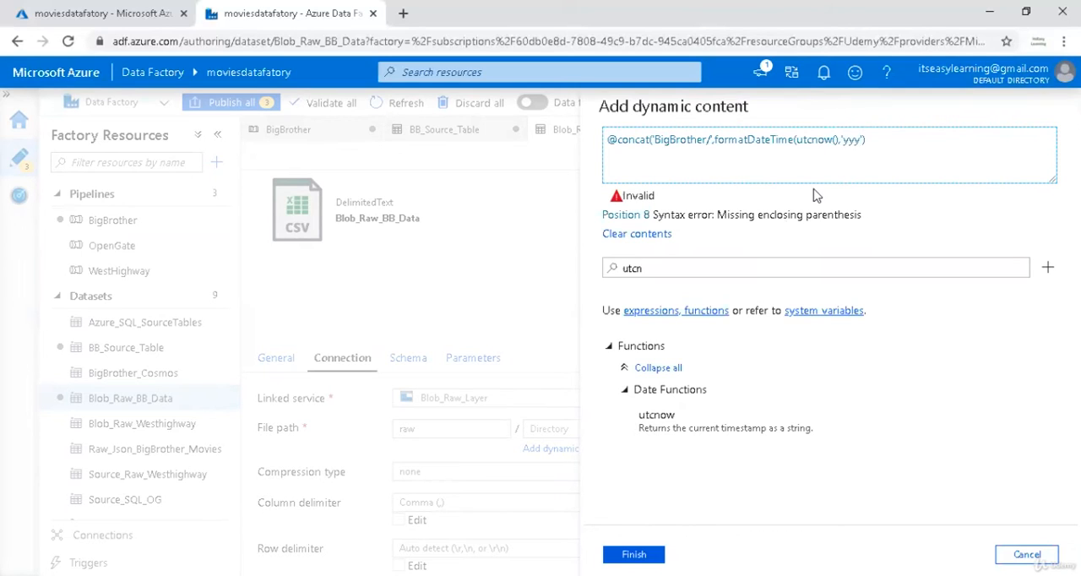
{"action": "type", "text": ",'yyyy/MM/dd')"}
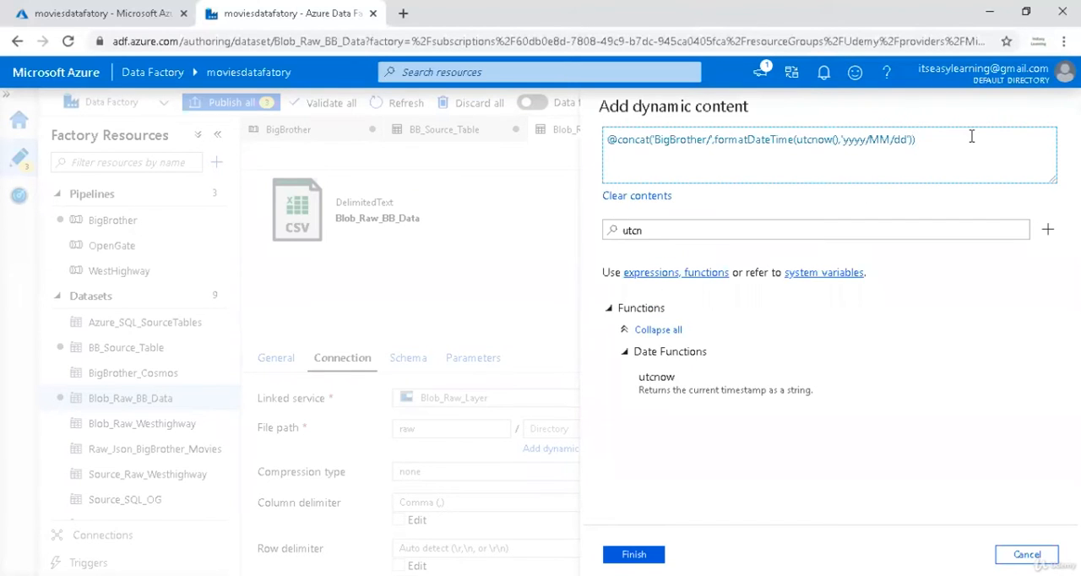
{"action": "left_click", "coordinate": [643, 554]}
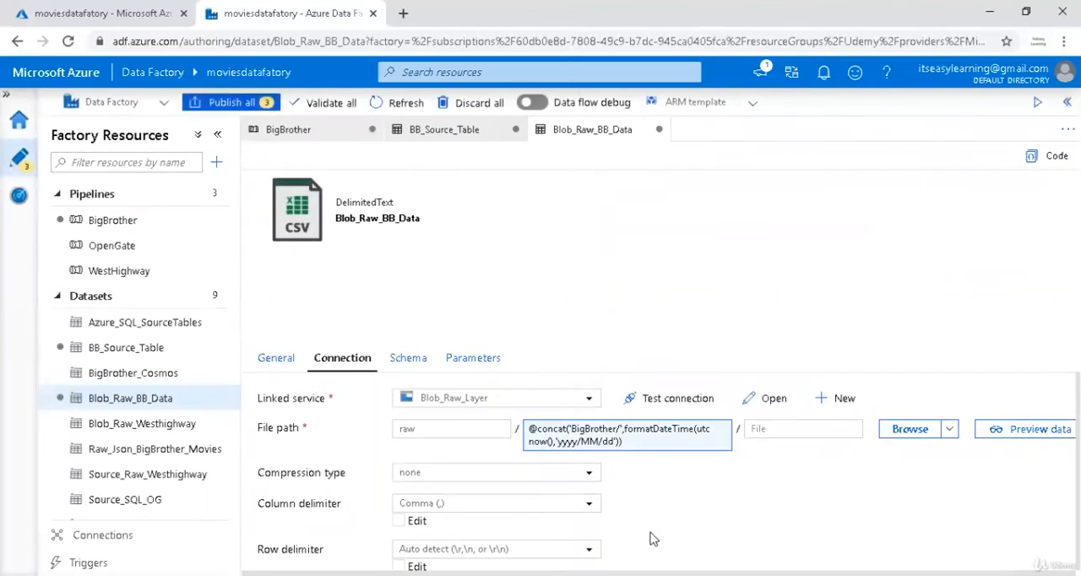
Add a String parameter named p_FileName to the Blob_Raw_BB_Data dataset.
{"action": "left_click", "coordinate": [813, 429]}
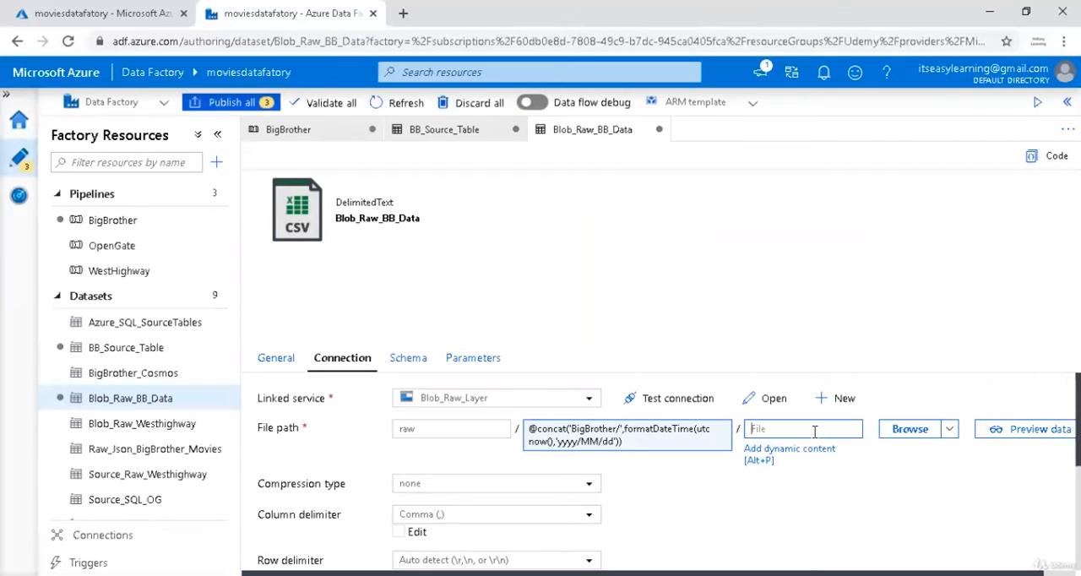
{"action": "left_click", "coordinate": [473, 359]}
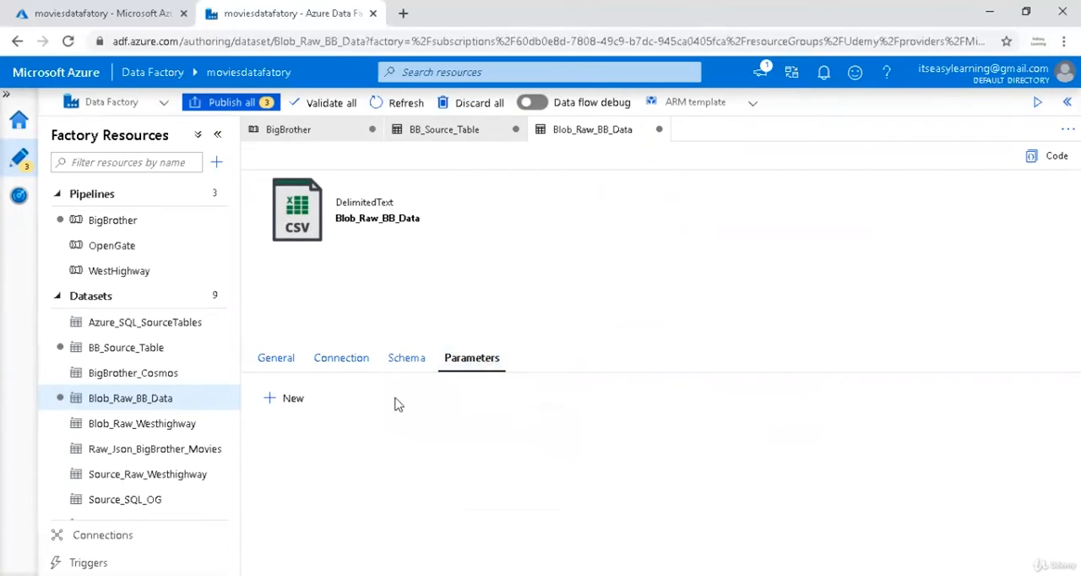
{"action": "left_click", "coordinate": [288, 398]}
{"action": "left_click", "coordinate": [354, 461]}
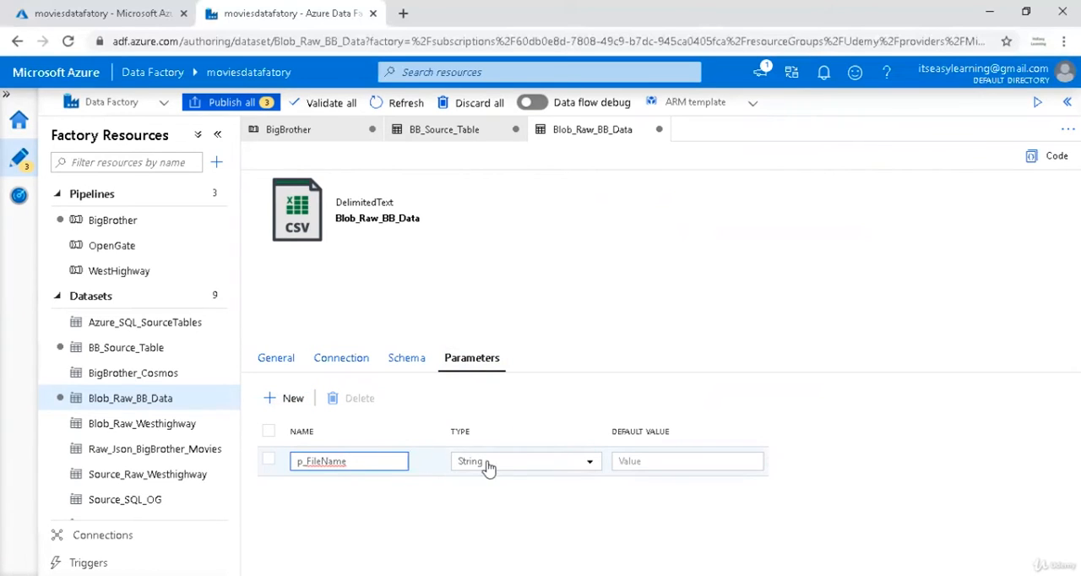
{"action": "left_click", "coordinate": [363, 370]}
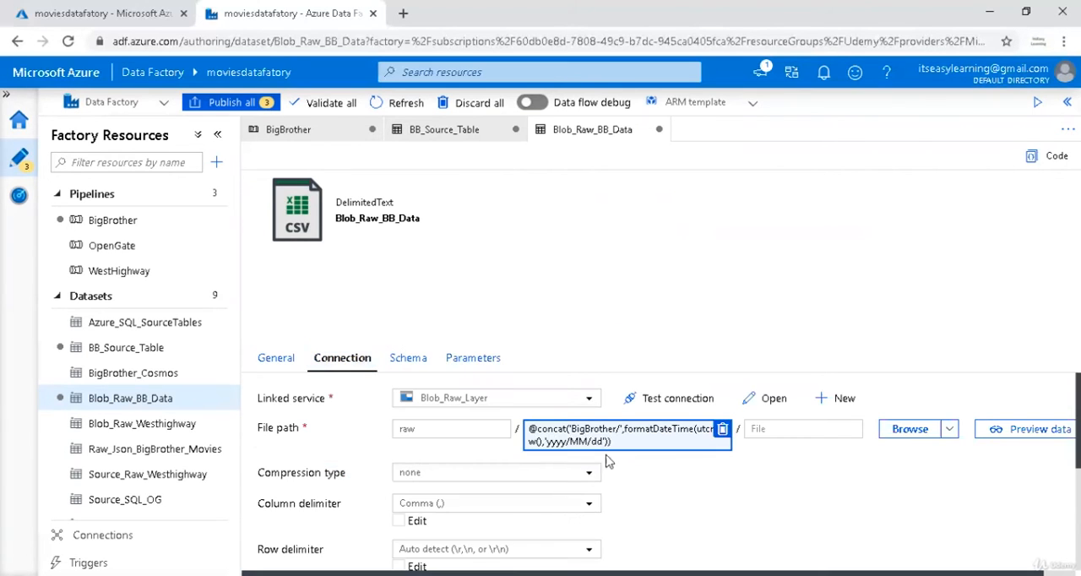
{"action": "left_click", "coordinate": [774, 449]}
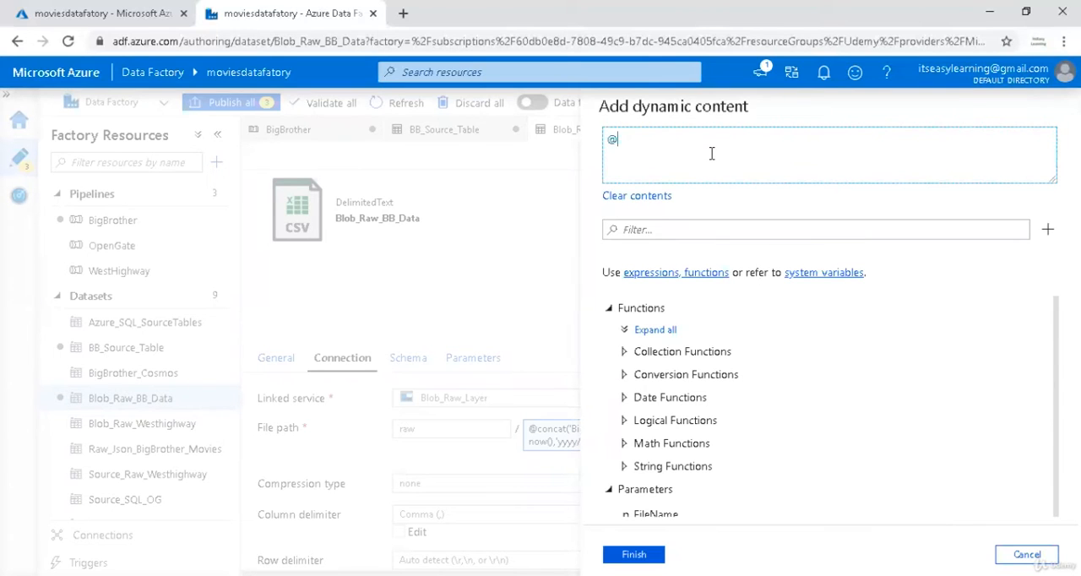
{"action": "type", "text": "@concat("}
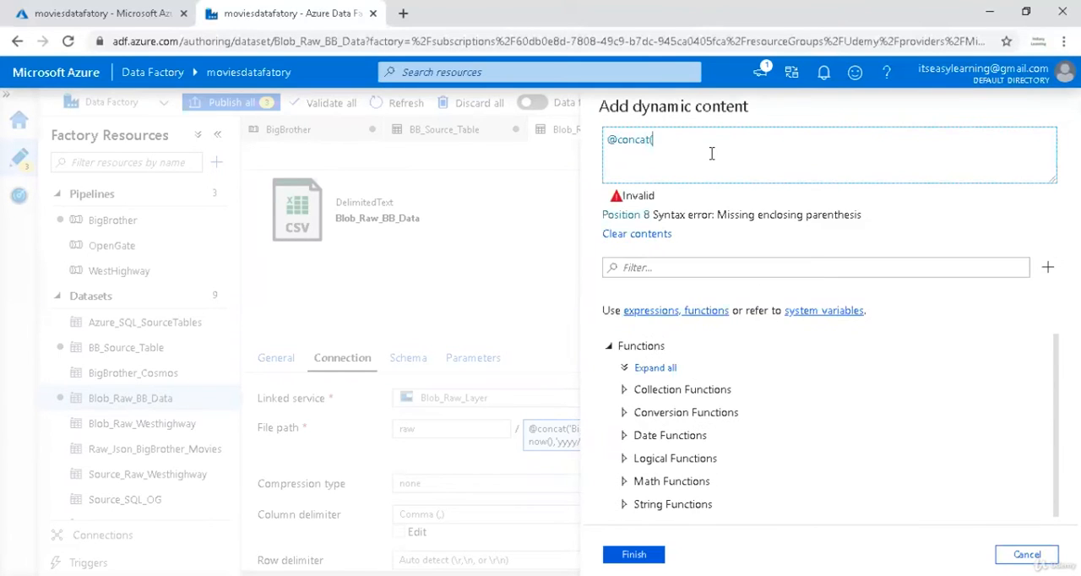
{"action": "scroll", "coordinate": [801, 406], "scroll_direction": "down", "scroll_amount": 2}
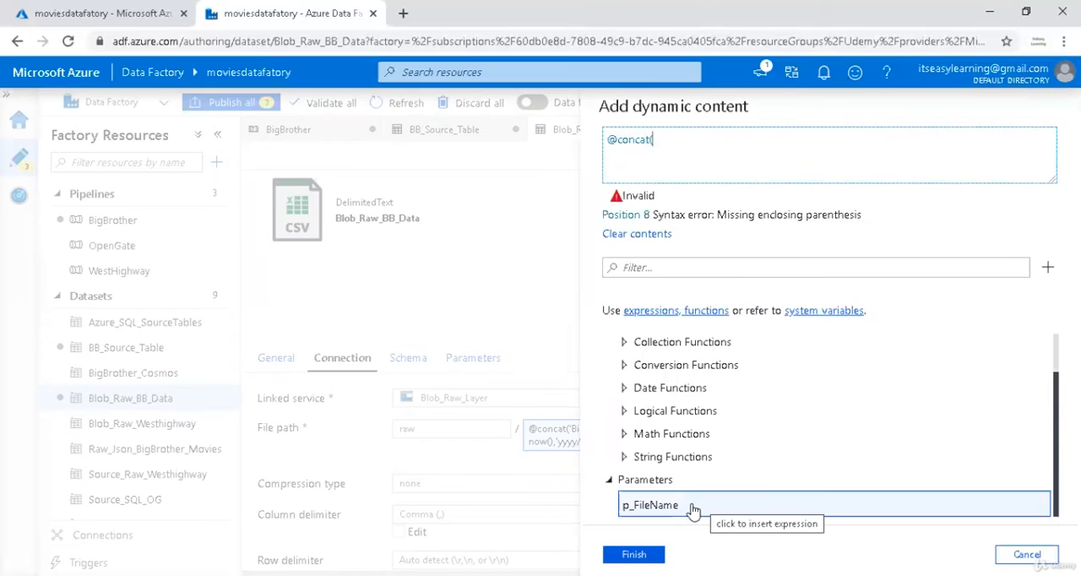
{"action": "left_click", "coordinate": [703, 507]}
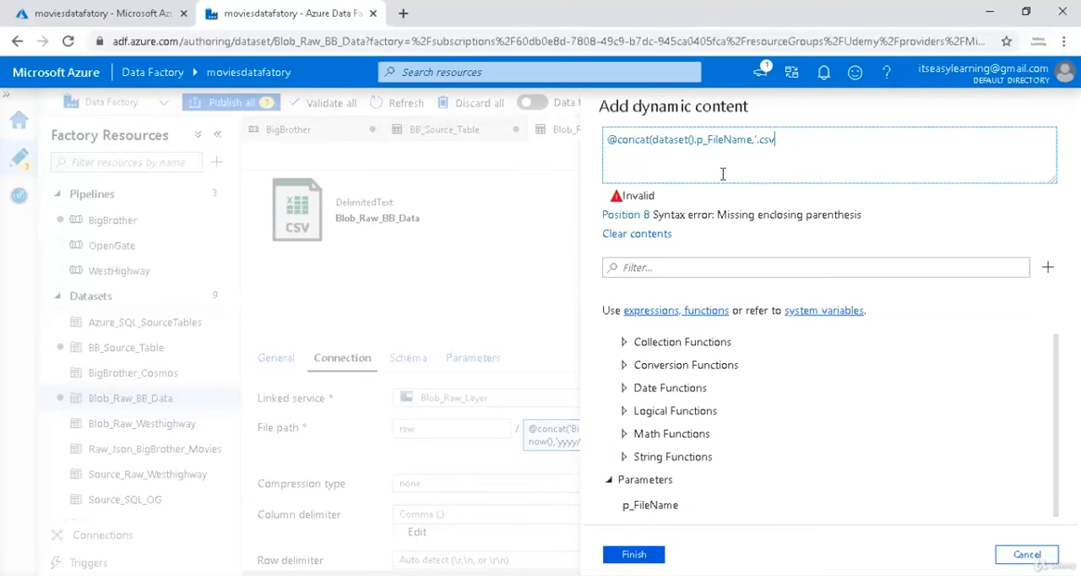
{"action": "type", "text": ",'.csv')"}
{"action": "left_click", "coordinate": [633, 554]}
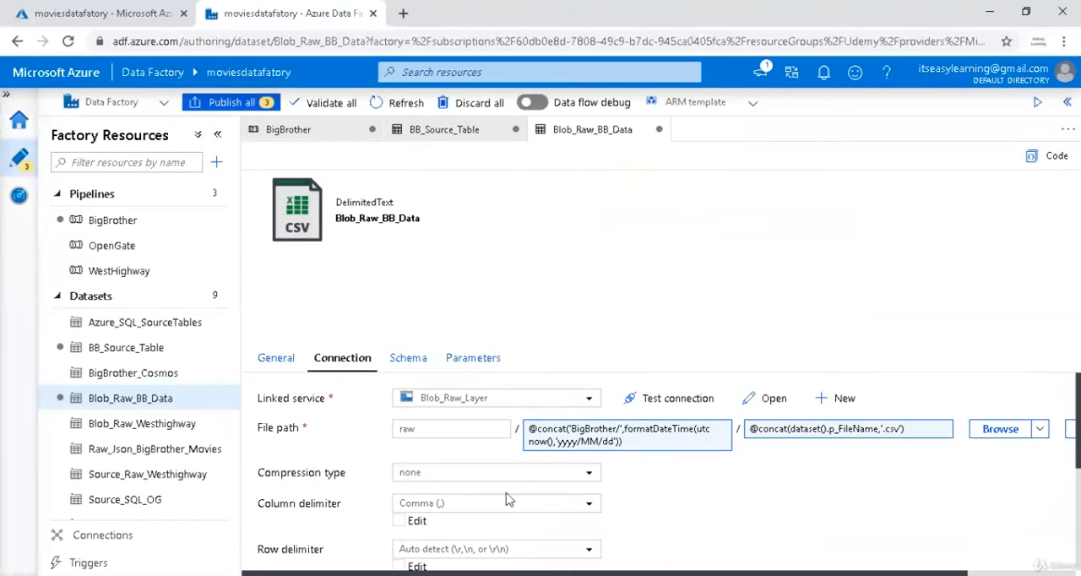
Enable the first row as header for the Blob_Raw_BB_Data dataset.
{"action": "scroll", "coordinate": [506, 473], "scroll_direction": "down", "scroll_amount": 3}
{"action": "left_click", "coordinate": [397, 504]}
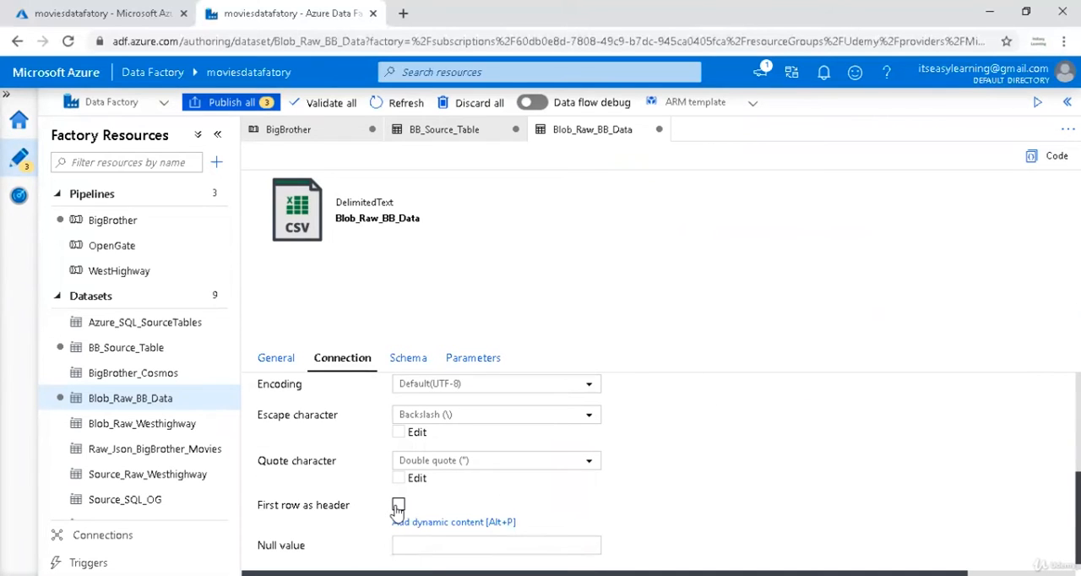
{"action": "scroll", "coordinate": [621, 469], "scroll_direction": "up", "scroll_amount": 3}
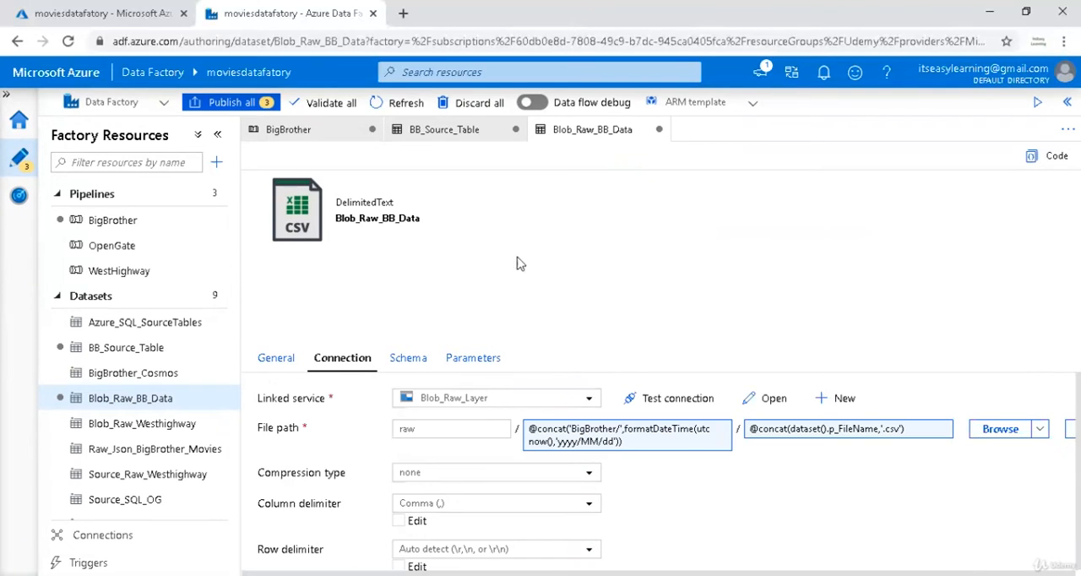
Return to the BigBrother pipeline and open the source settings of the Copy data1 activity.
{"action": "left_click", "coordinate": [471, 132]}
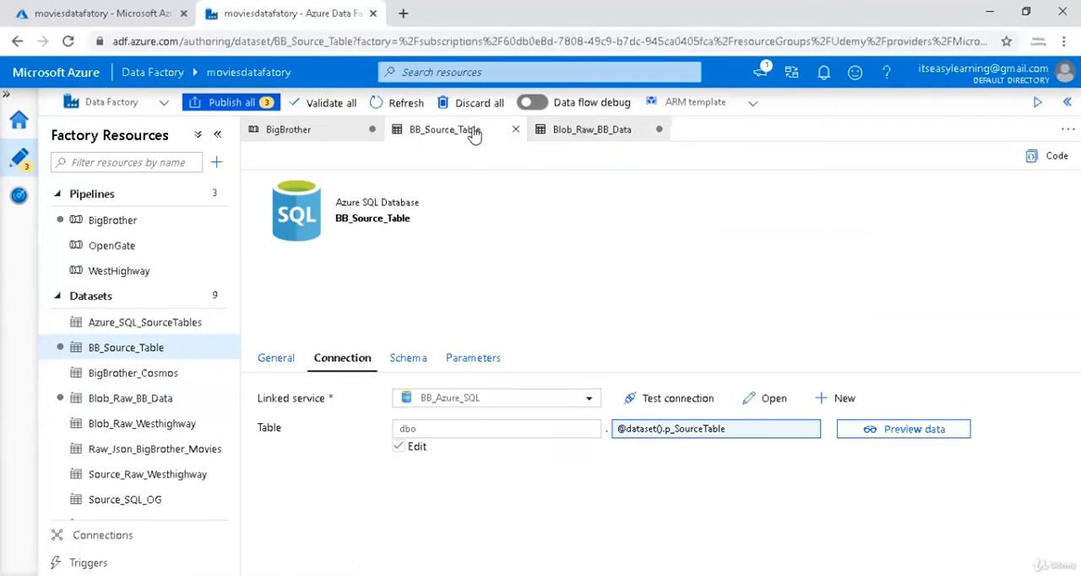
{"action": "left_click", "coordinate": [319, 135]}
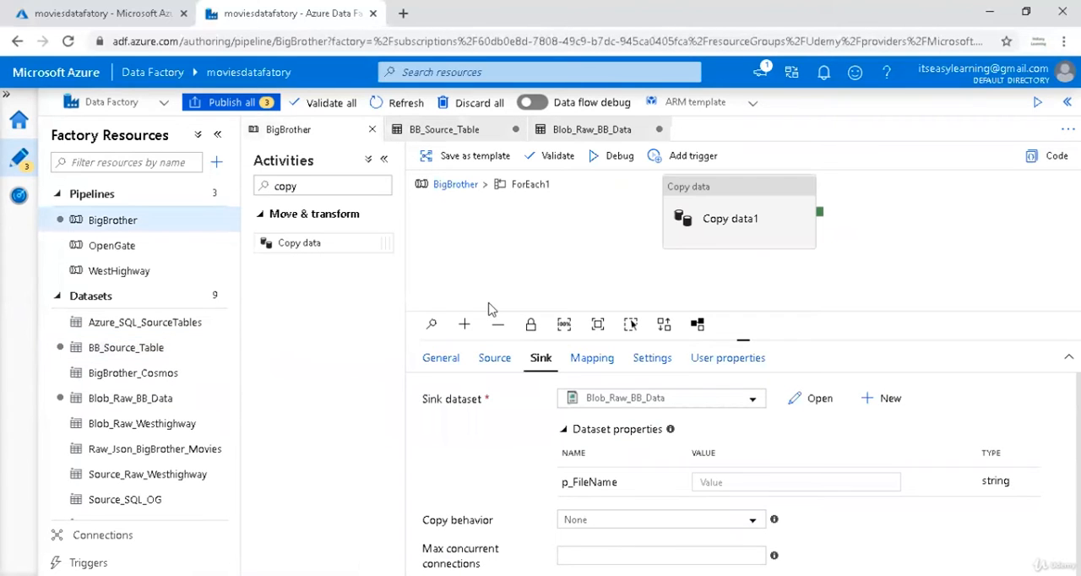
{"action": "left_click", "coordinate": [718, 234]}
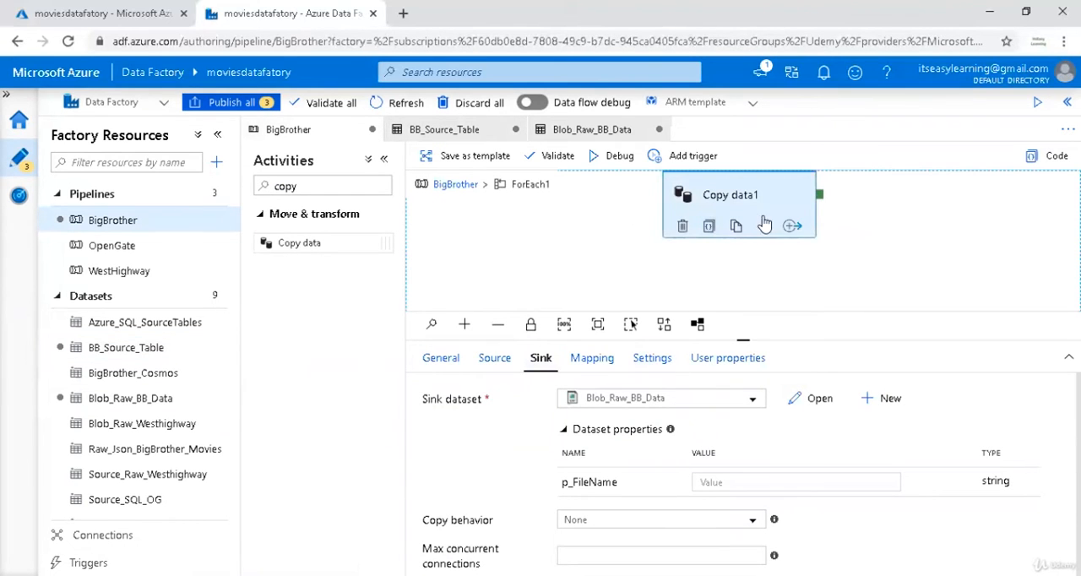
{"action": "left_click", "coordinate": [496, 360]}
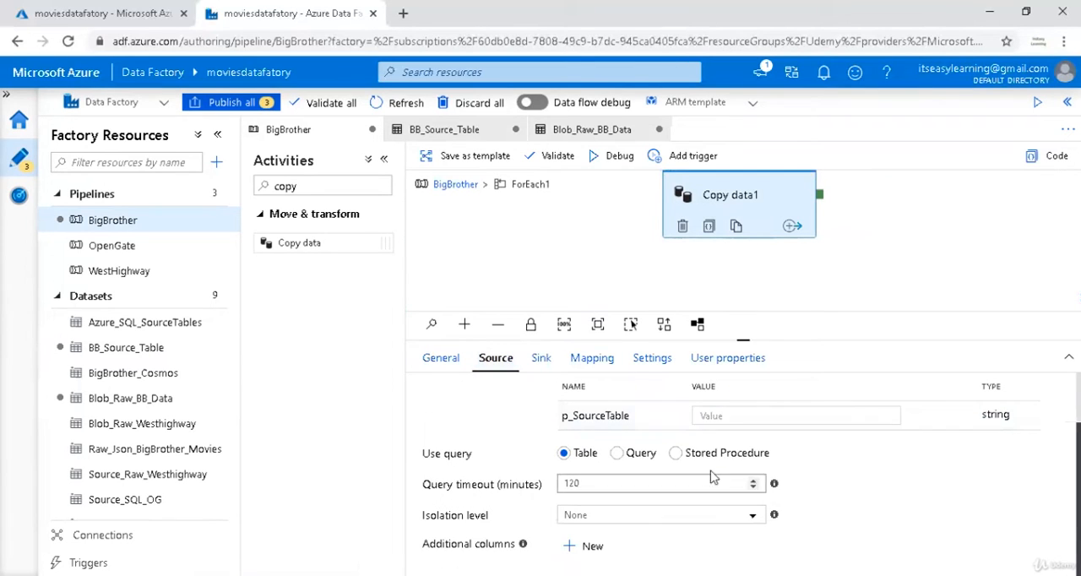
{"action": "left_click", "coordinate": [733, 415]}
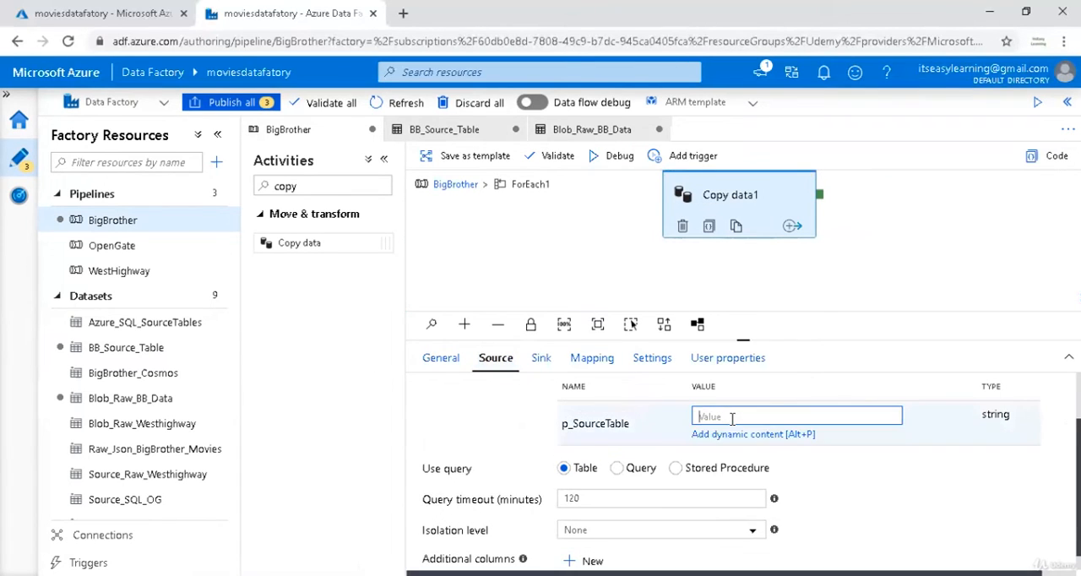
{"action": "left_click", "coordinate": [741, 434]}
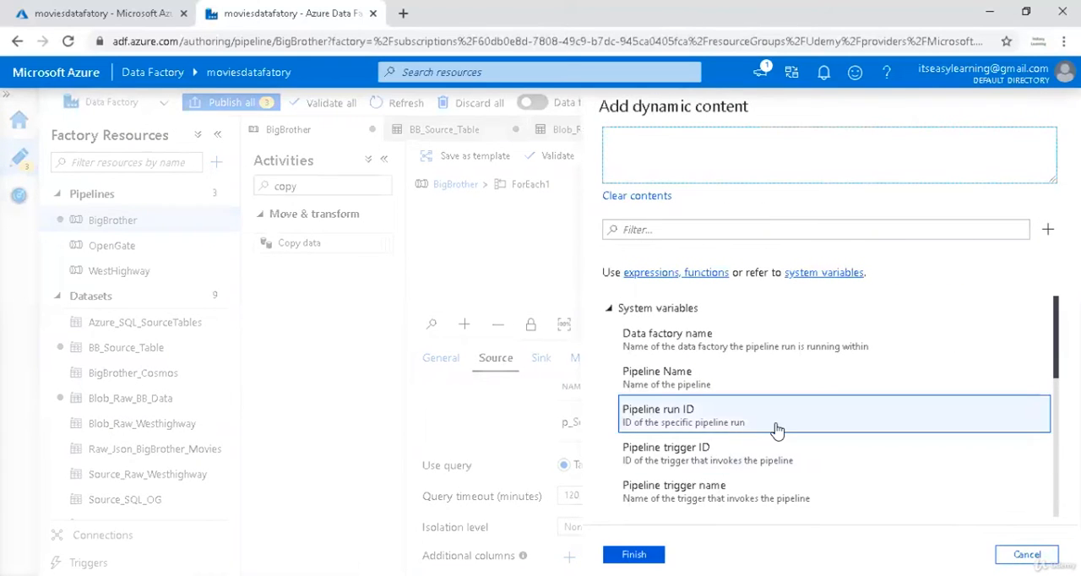
{"action": "scroll", "coordinate": [775, 432], "scroll_direction": "down", "scroll_amount": 5}
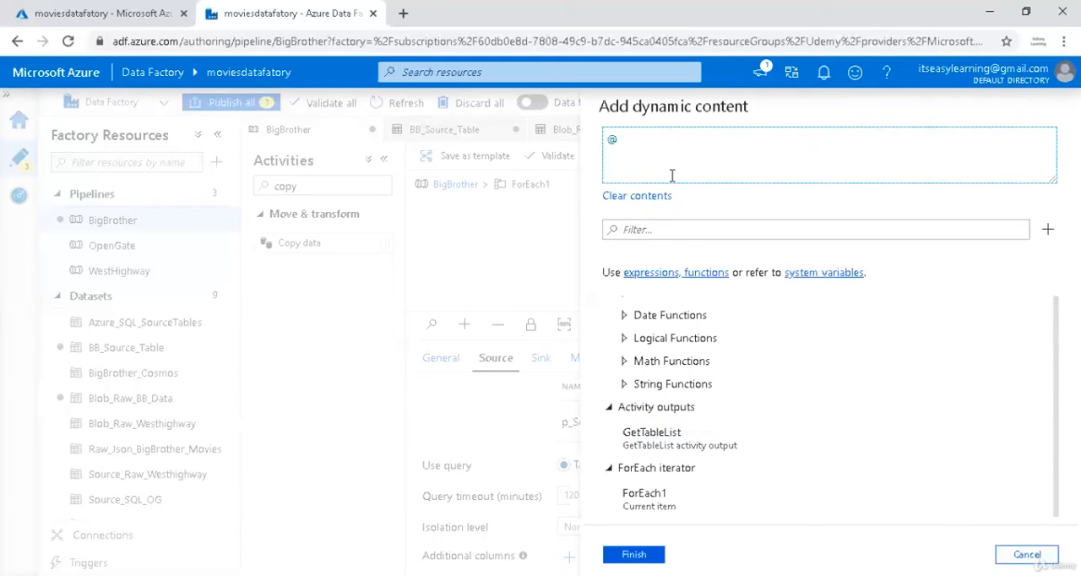
{"action": "type", "text": "item()."}
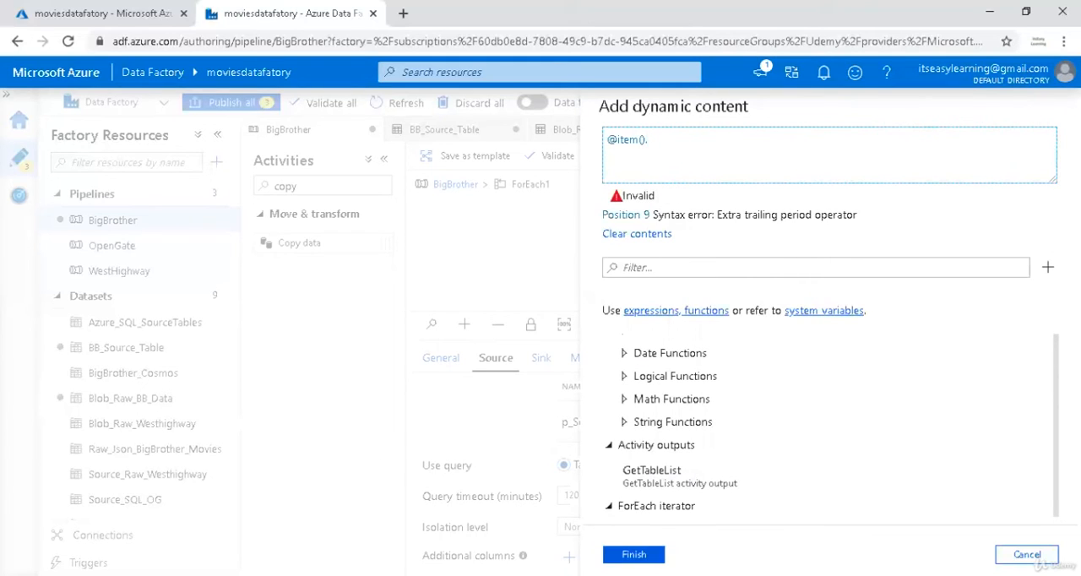
{"action": "type", "text": "S"}
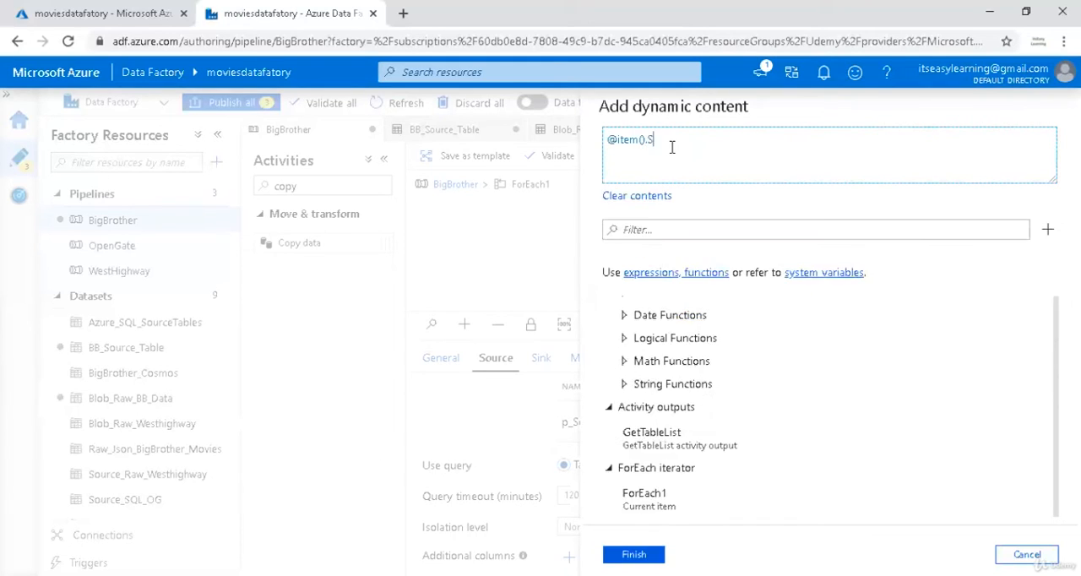
{"action": "type", "text": "ourceTable"}
{"action": "double_click", "coordinate": [683, 141]}
{"action": "left_click", "coordinate": [666, 150]}
{"action": "left_click_drag", "start_coordinate": [651, 141], "coordinate": [594, 148]}
{"action": "key", "text": "ctrl+c"}
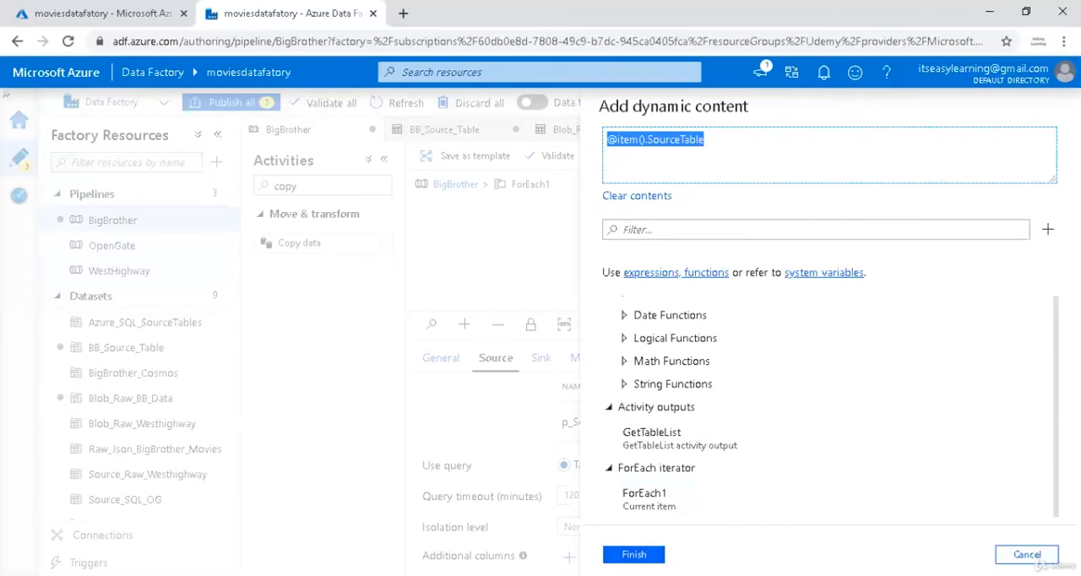
{"action": "left_click", "coordinate": [634, 554]}
{"action": "left_click", "coordinate": [540, 359]}
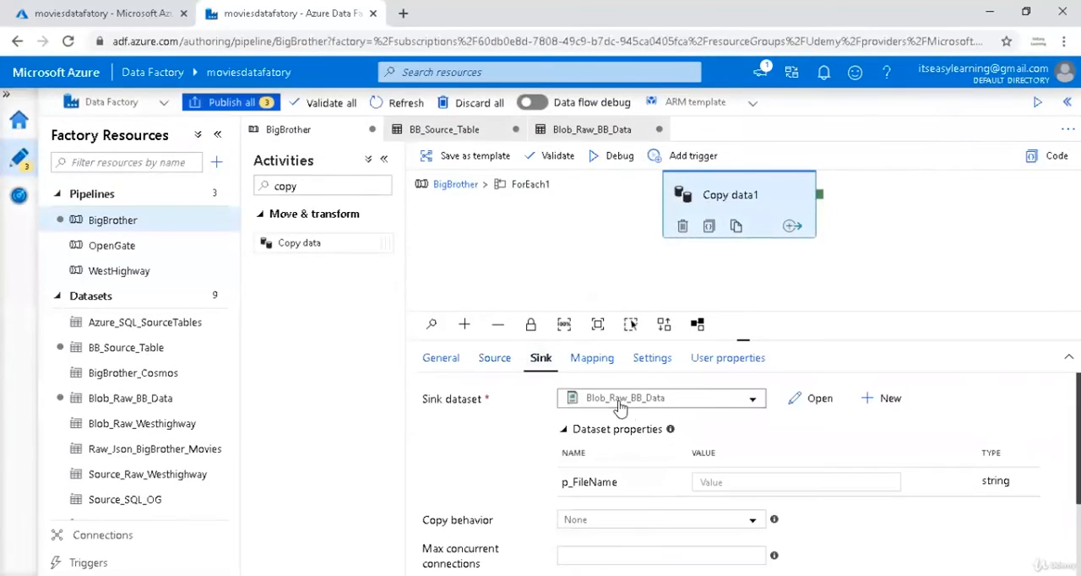
{"action": "left_click", "coordinate": [752, 482]}
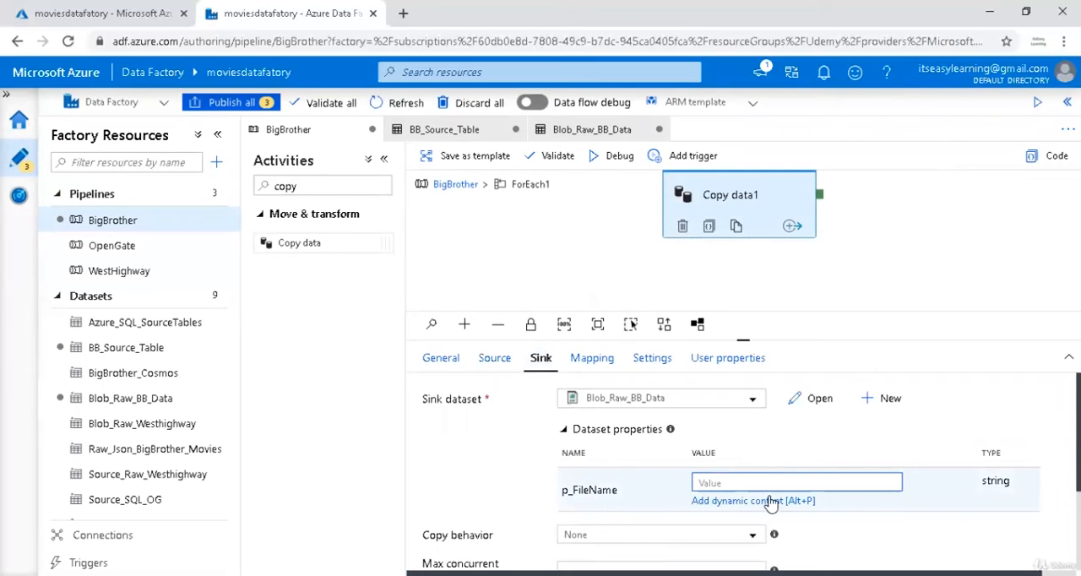
{"action": "left_click", "coordinate": [770, 498]}
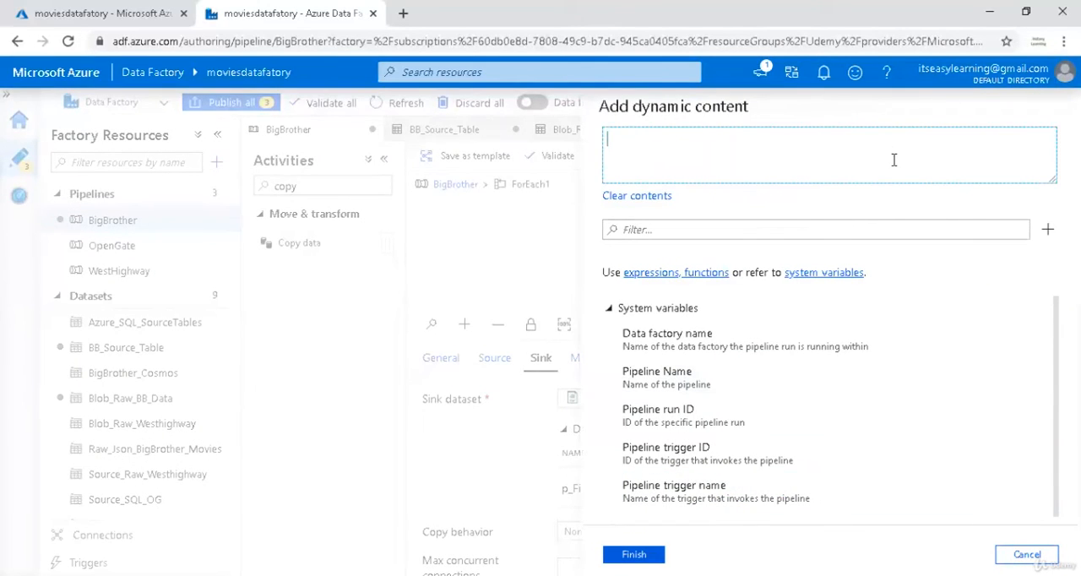
{"action": "key", "text": "ctrl+v"}
{"action": "left_click", "coordinate": [642, 554]}
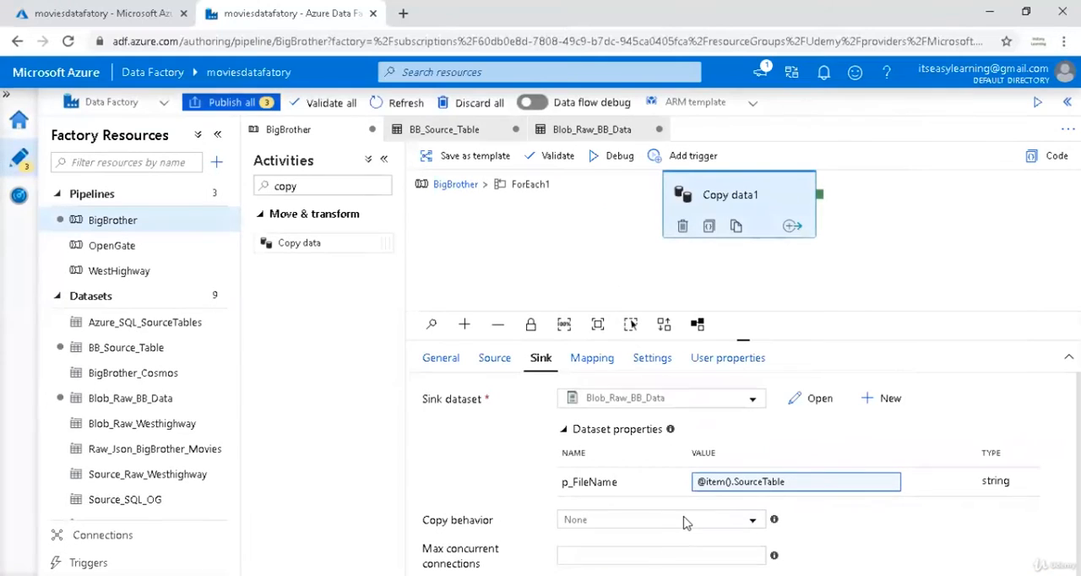
{"action": "scroll", "coordinate": [800, 501], "scroll_direction": "down", "scroll_amount": 1}
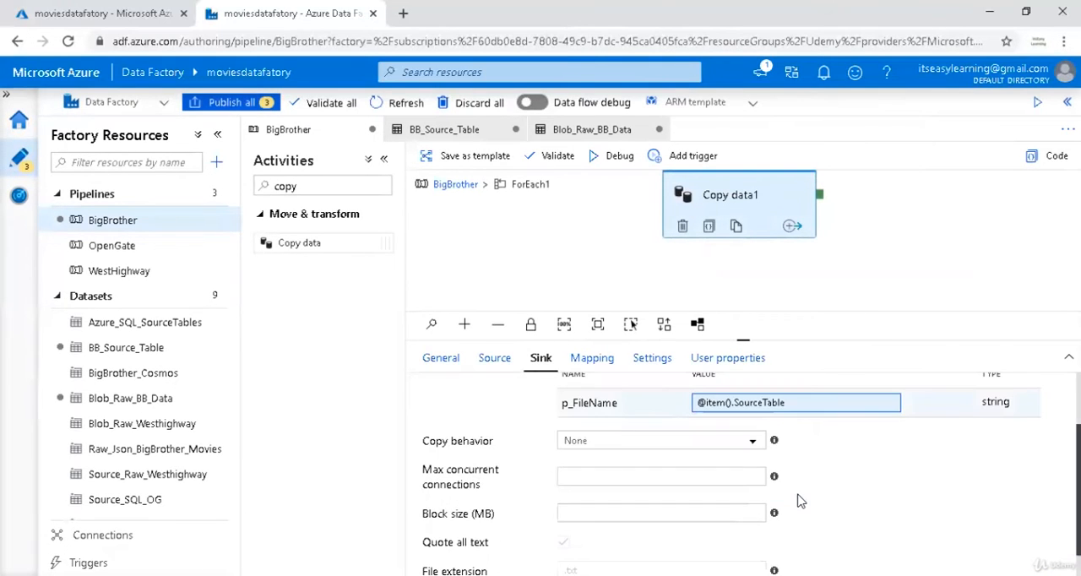
Check the source settings of Copy data1 and return from ForEach1 to the top level of the BigBrother pipeline.
{"action": "left_click", "coordinate": [495, 358]}
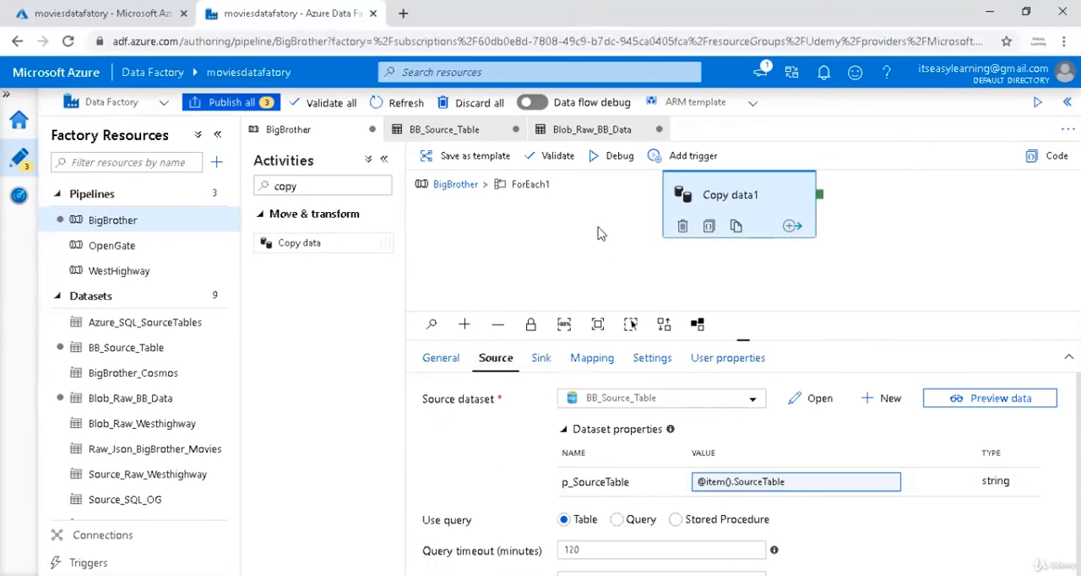
{"action": "left_click", "coordinate": [577, 266]}
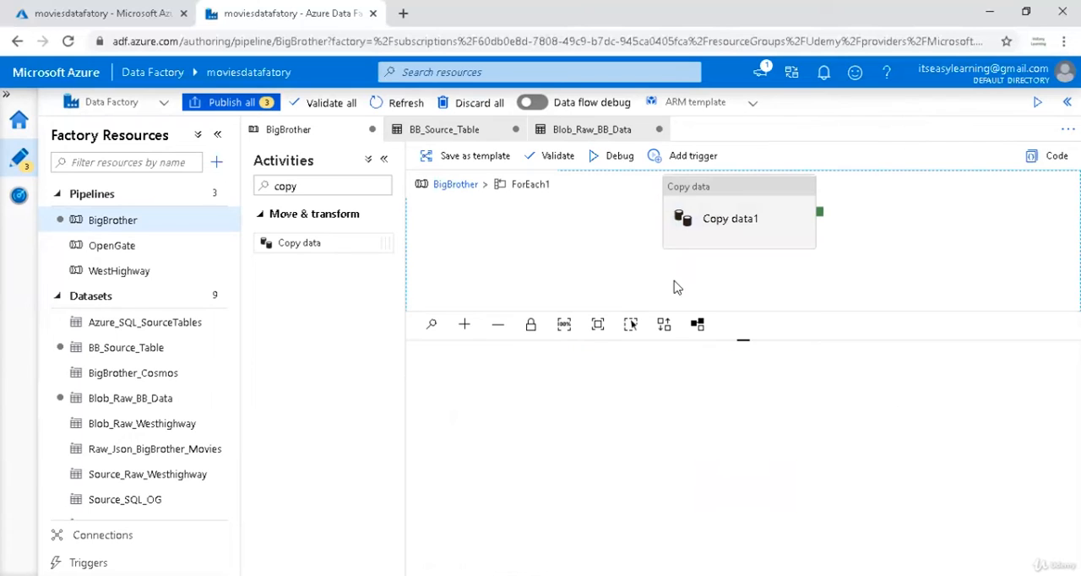
{"action": "left_click", "coordinate": [462, 192]}
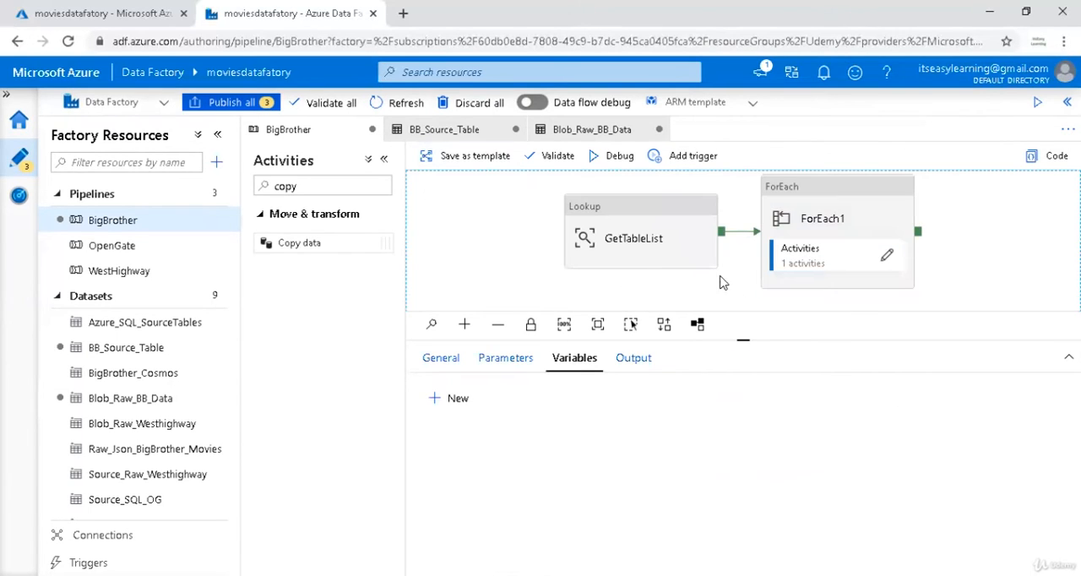
Add a Skipped output to the GetTableList lookup and connect it to the Movies_Cosmos copy activity.
{"action": "left_click", "coordinate": [601, 331]}
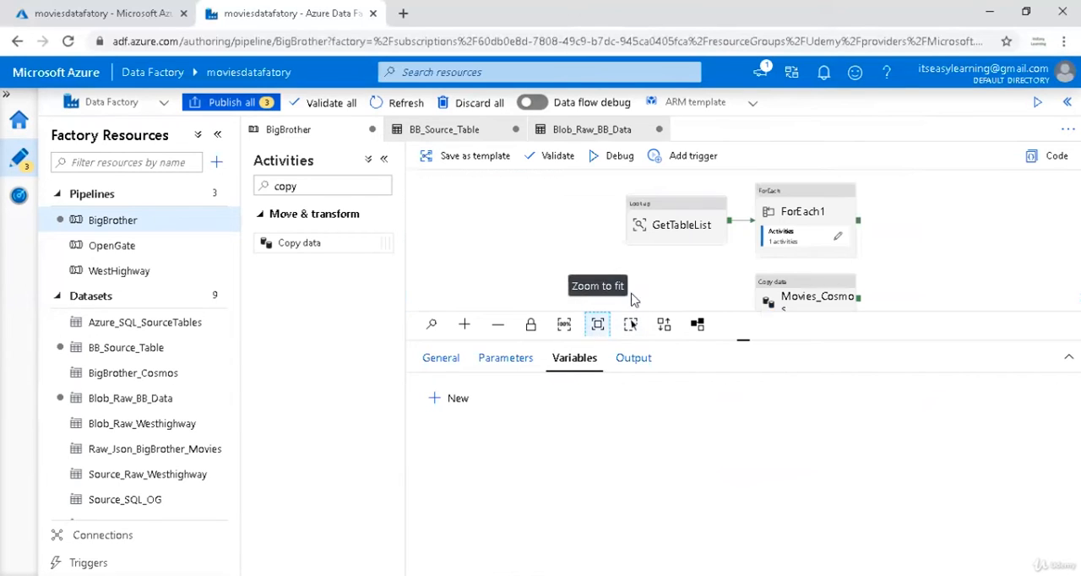
{"action": "left_click", "coordinate": [697, 233]}
{"action": "left_click", "coordinate": [711, 242]}
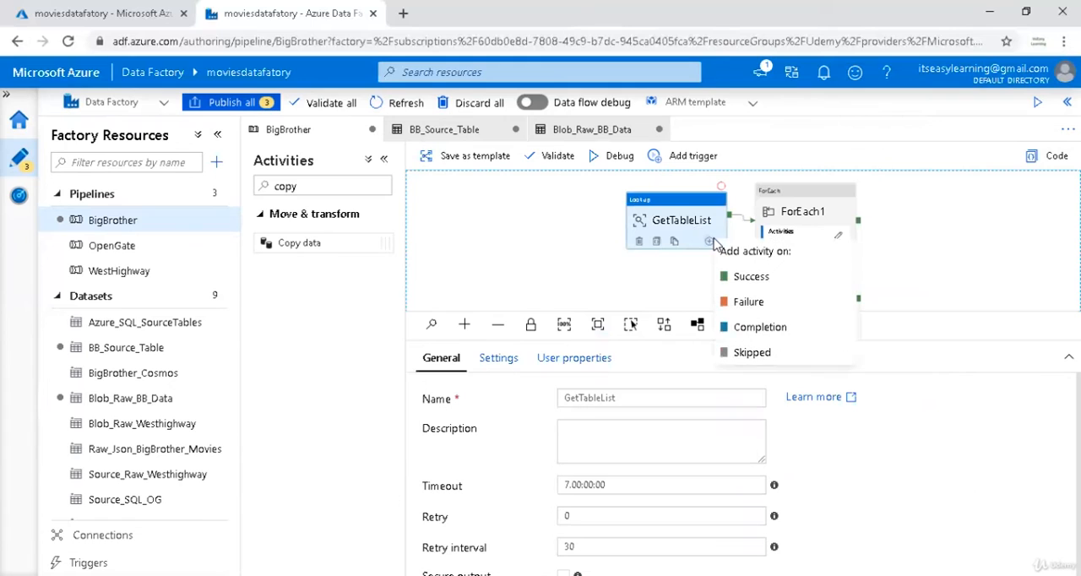
{"action": "left_click", "coordinate": [752, 354]}
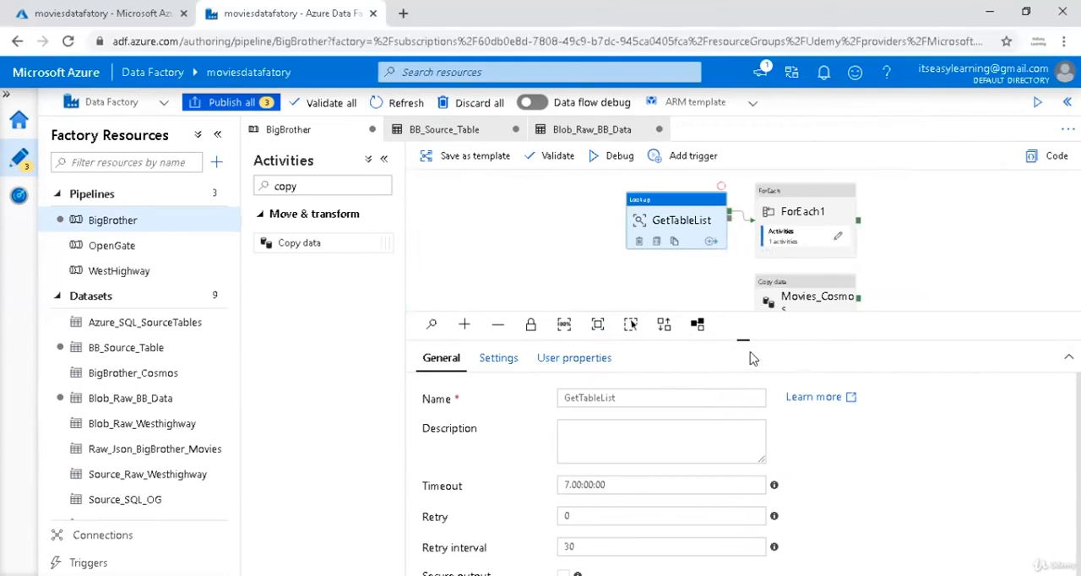
{"action": "left_click_drag", "start_coordinate": [733, 243], "coordinate": [769, 291]}
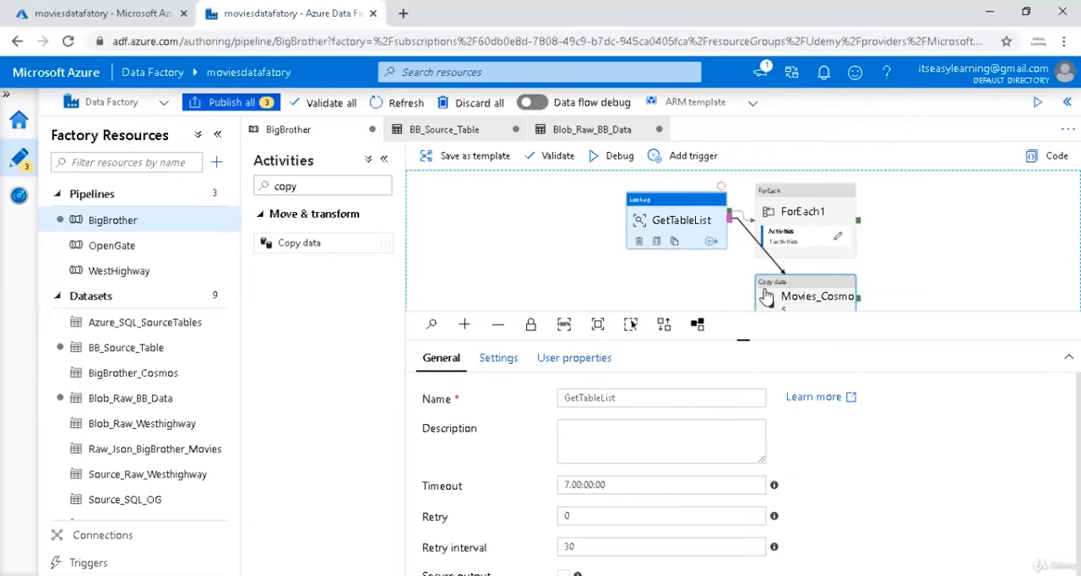
{"action": "left_click", "coordinate": [541, 253]}
Collapse the activities and factory resources lists, enlarge the pipeline canvas and reset its zoom level.
{"action": "left_click", "coordinate": [385, 161]}
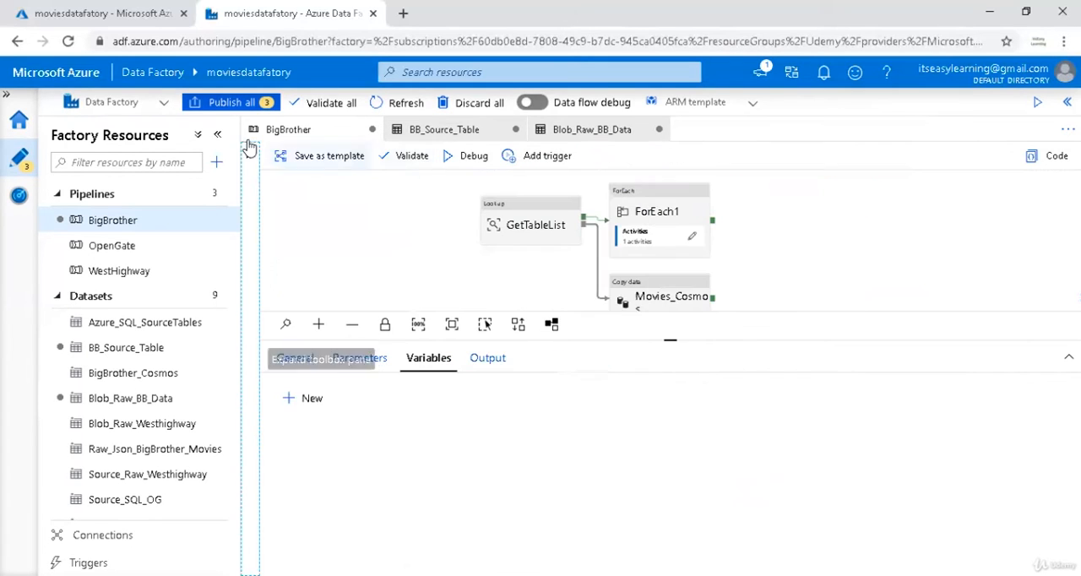
{"action": "left_click", "coordinate": [218, 134]}
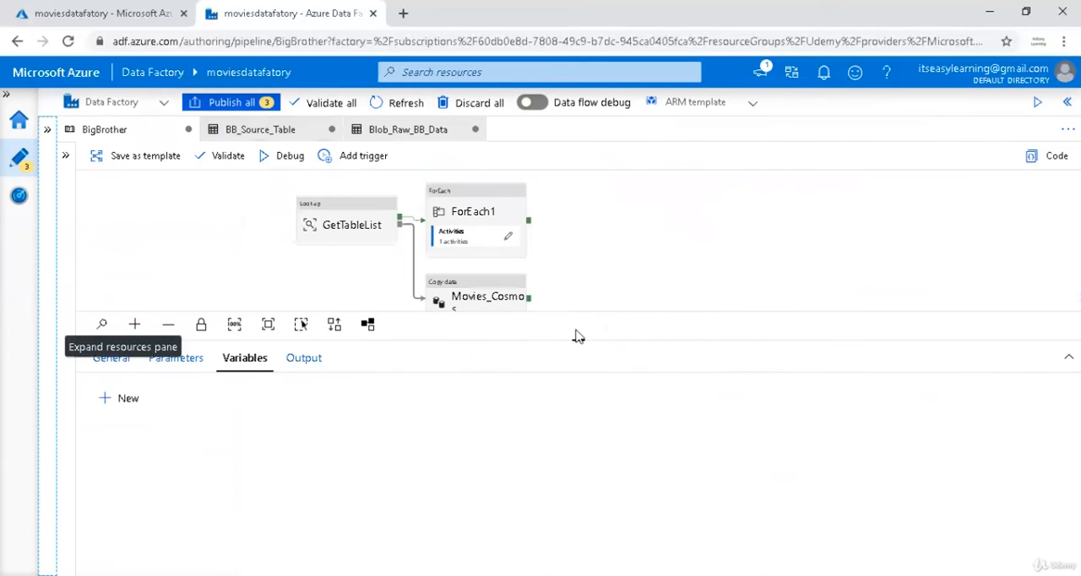
{"action": "left_click_drag", "start_coordinate": [576, 338], "coordinate": [575, 387]}
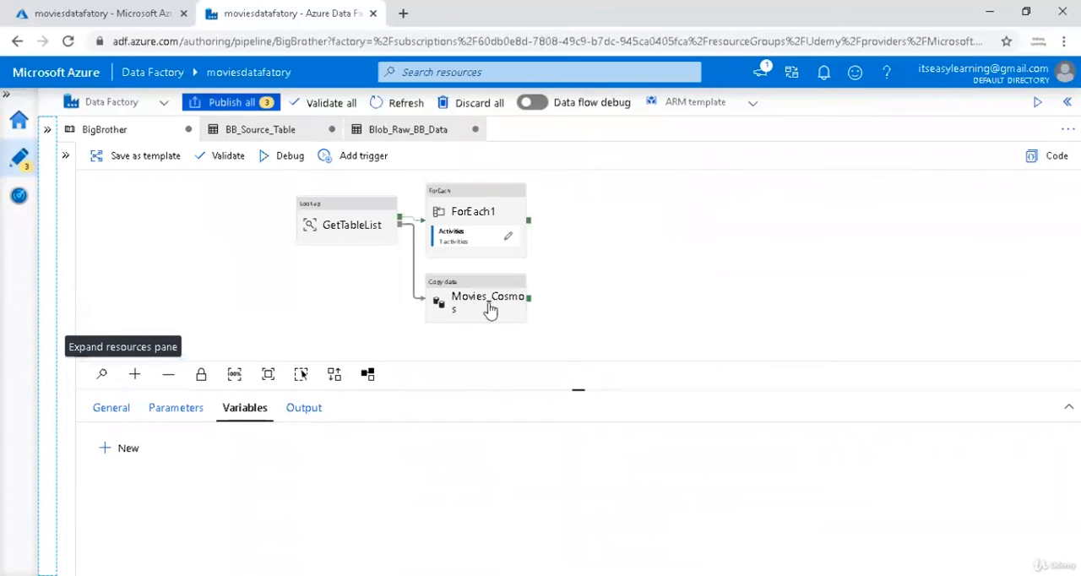
{"action": "left_click", "coordinate": [230, 380]}
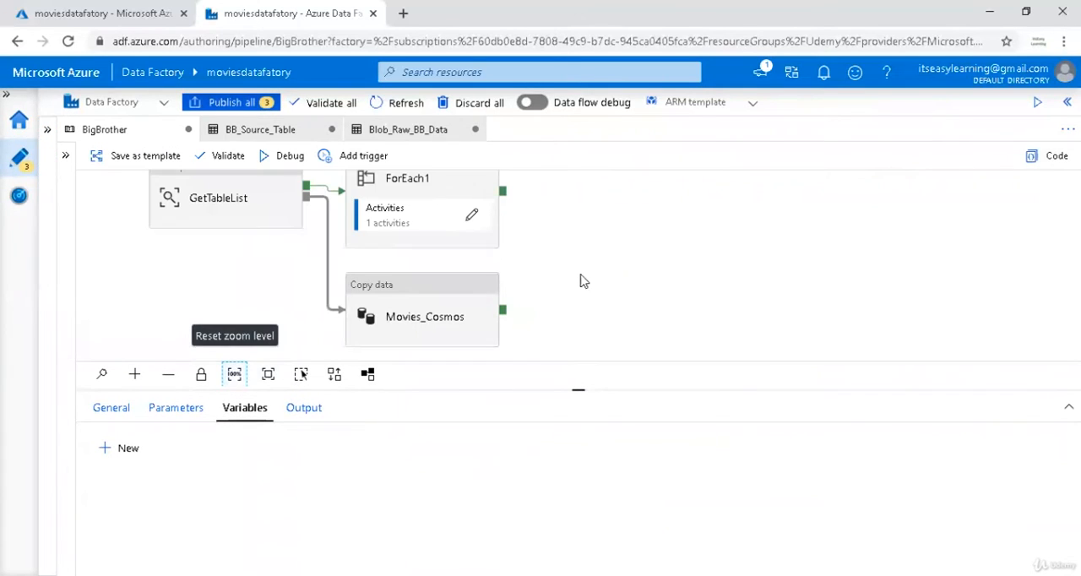
Start a debug run of the BigBrother pipeline and refresh its run output.
{"action": "left_click", "coordinate": [279, 156]}
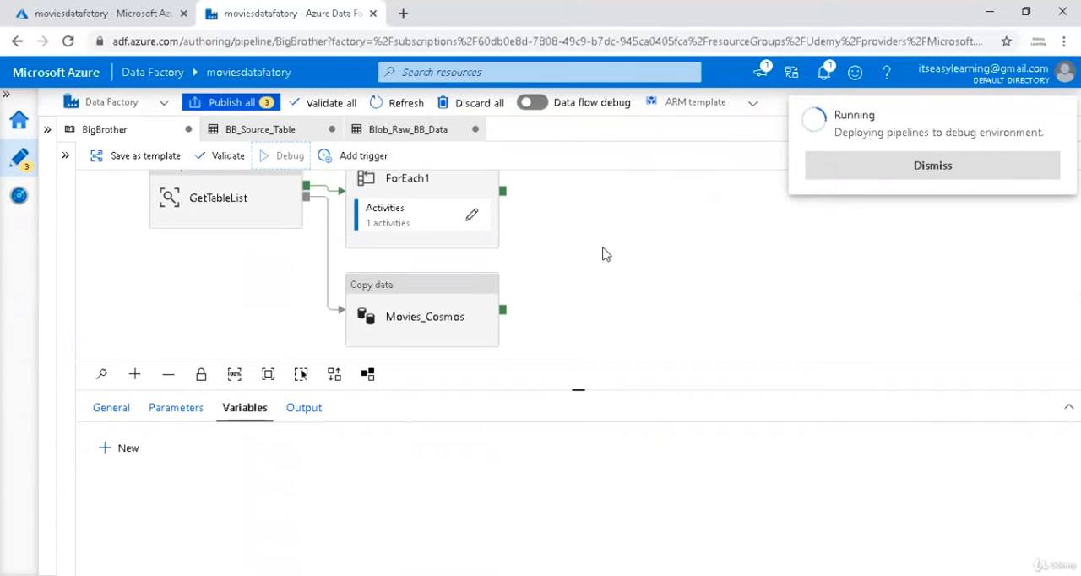
{"action": "left_click", "coordinate": [563, 272]}
{"action": "left_click", "coordinate": [304, 411]}
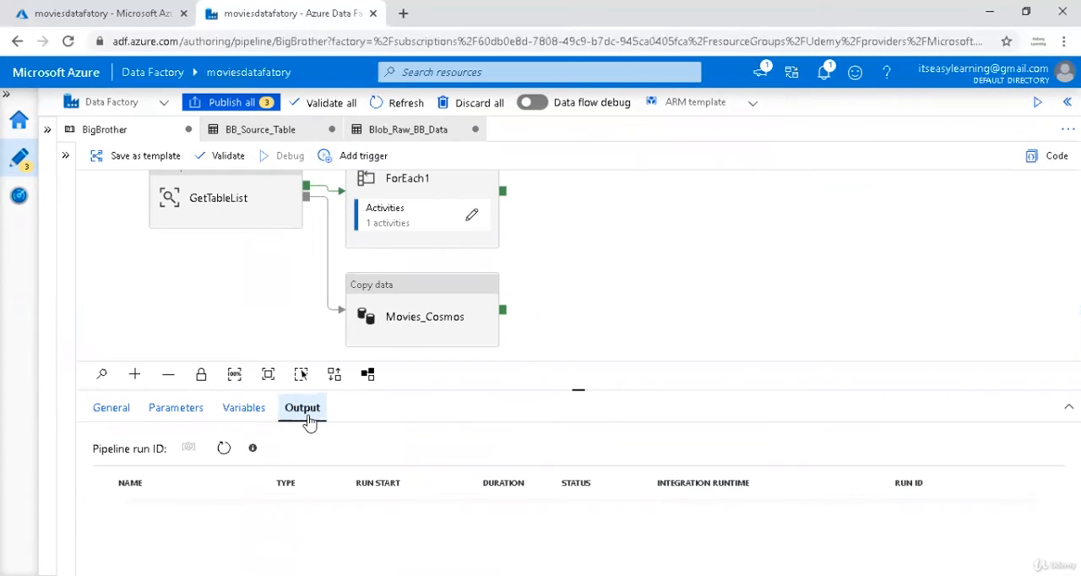
{"action": "left_click", "coordinate": [225, 449]}
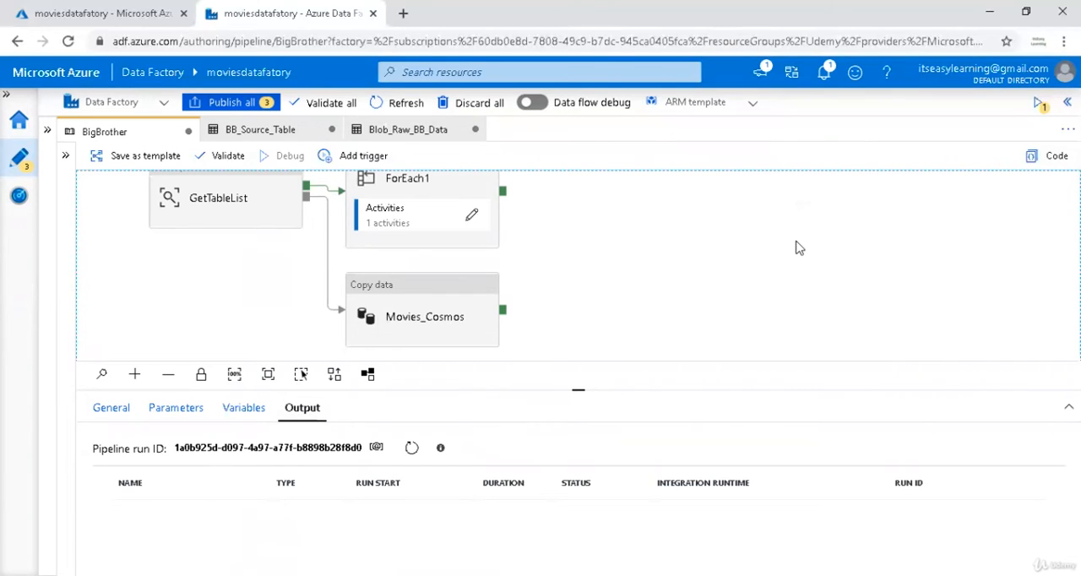
{"action": "left_click", "coordinate": [411, 448]}
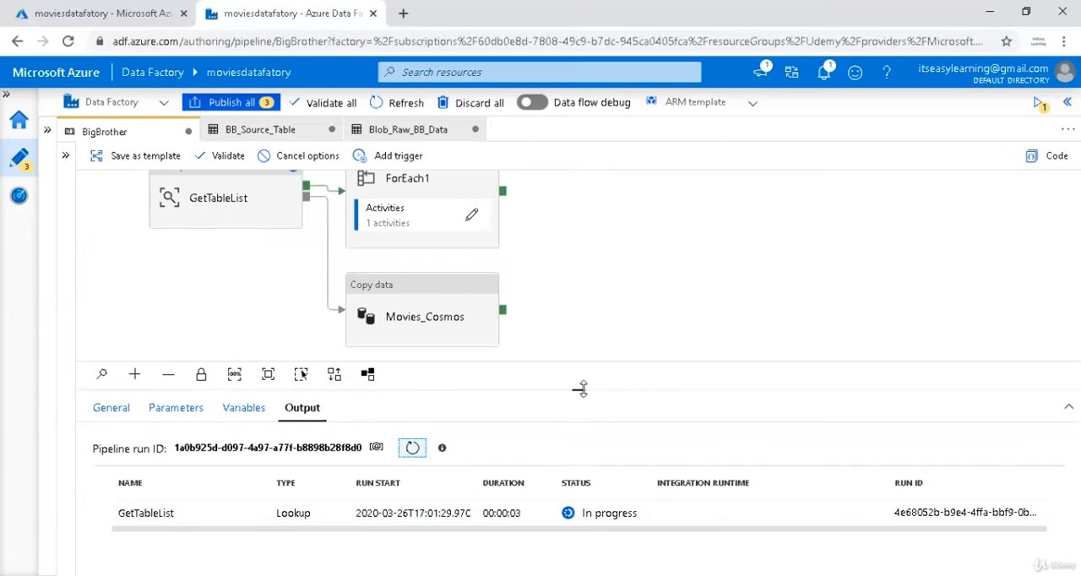
Enlarge the run output area, refresh the activity statuses and inspect the output of the GetTableList lookup.
{"action": "left_click_drag", "start_coordinate": [581, 388], "coordinate": [579, 348]}
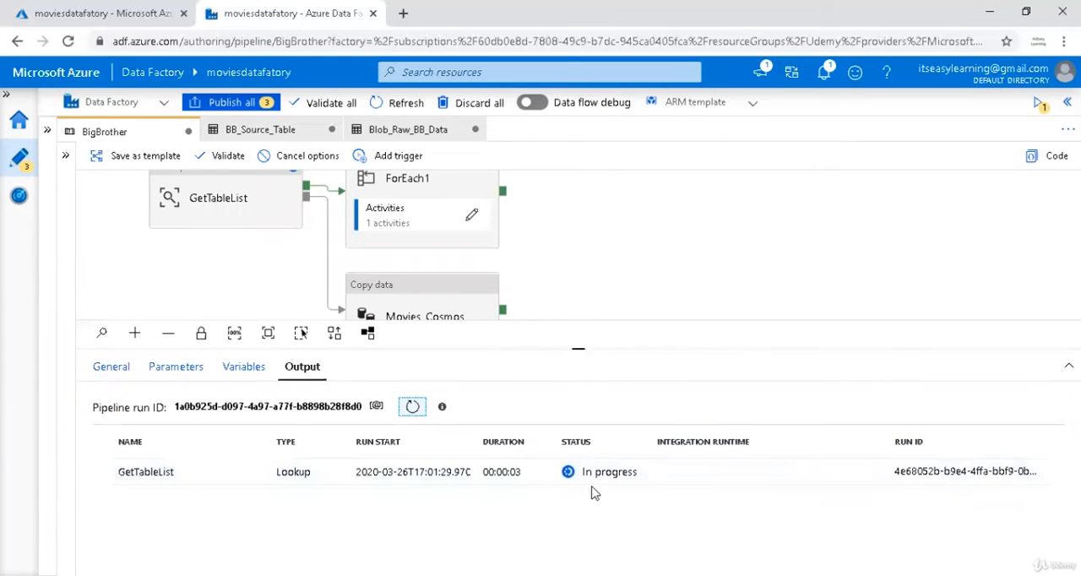
{"action": "left_click", "coordinate": [413, 407]}
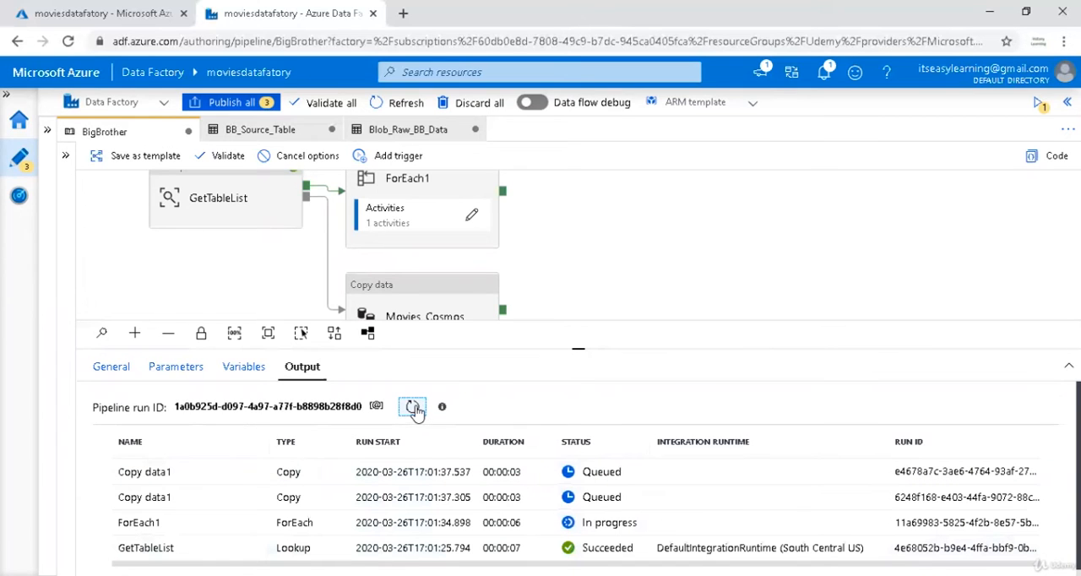
{"action": "left_click", "coordinate": [416, 411]}
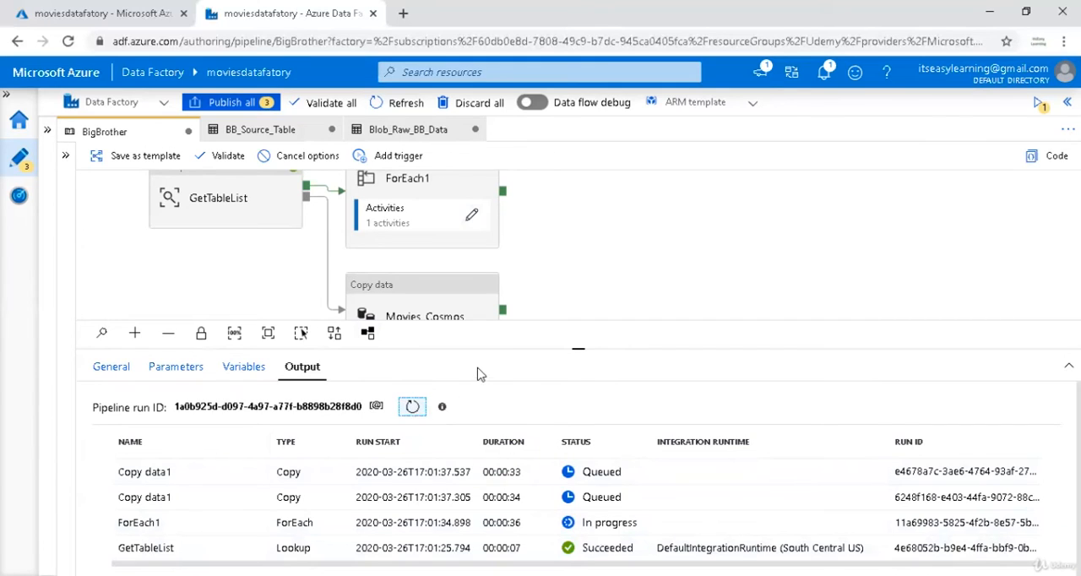
{"action": "left_click", "coordinate": [414, 407]}
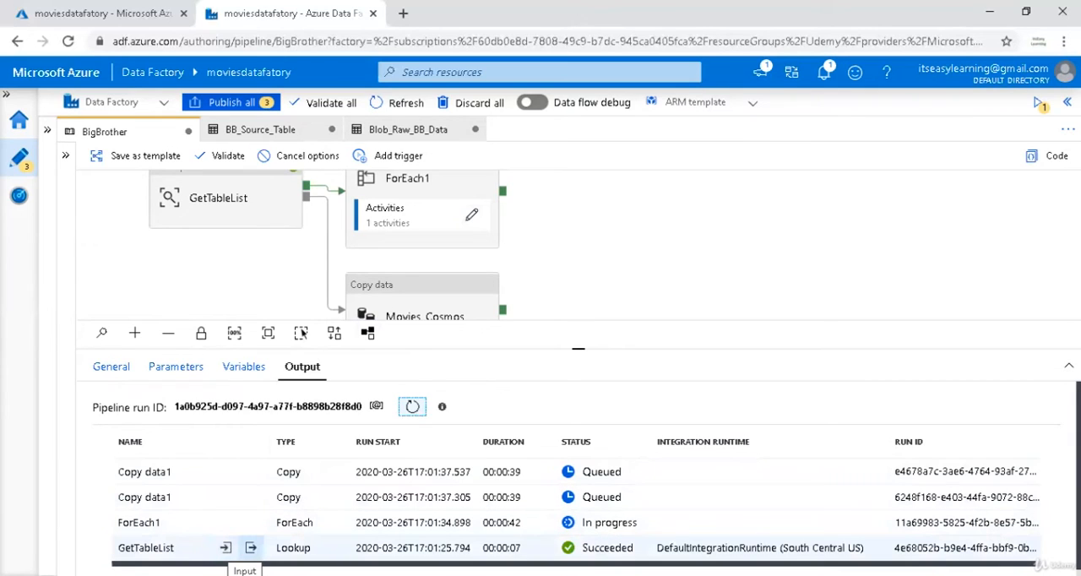
{"action": "left_click", "coordinate": [251, 547]}
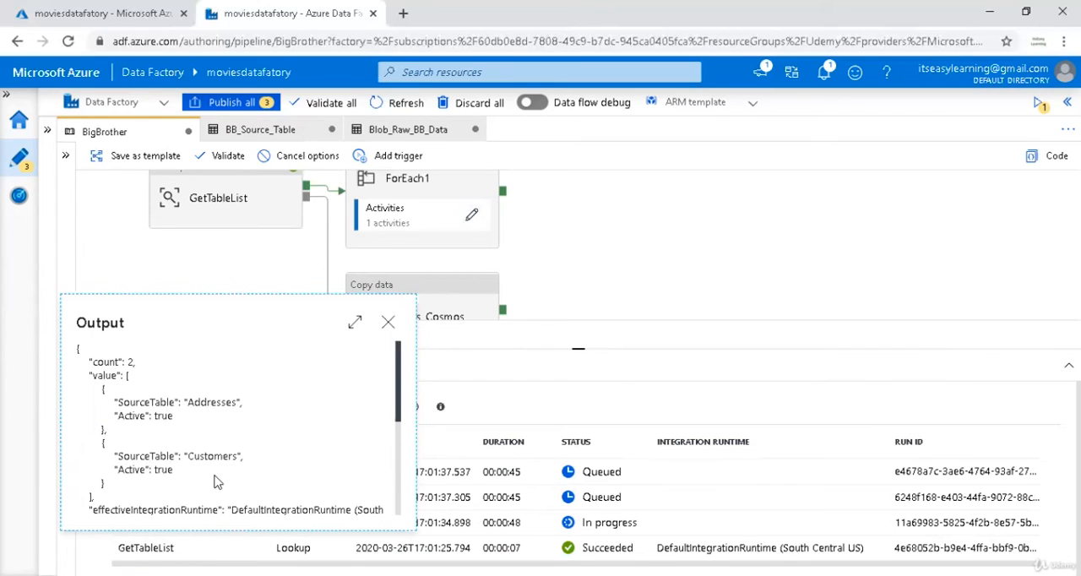
{"action": "left_click", "coordinate": [390, 326]}
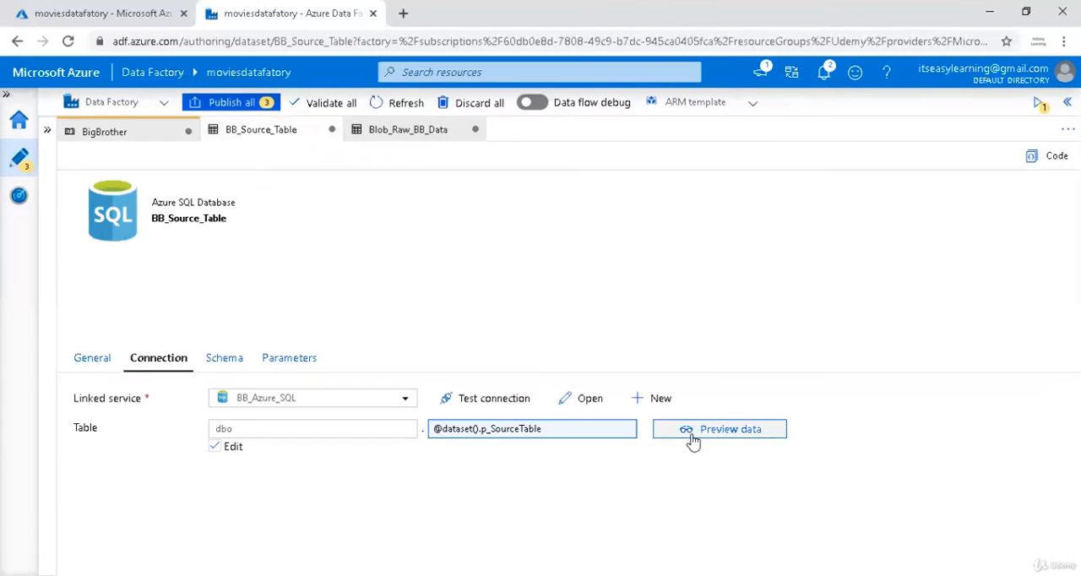
Try to preview the BB_Source_Table dataset using Adresses as the p_SourceTable value.
{"action": "left_click", "coordinate": [693, 433]}
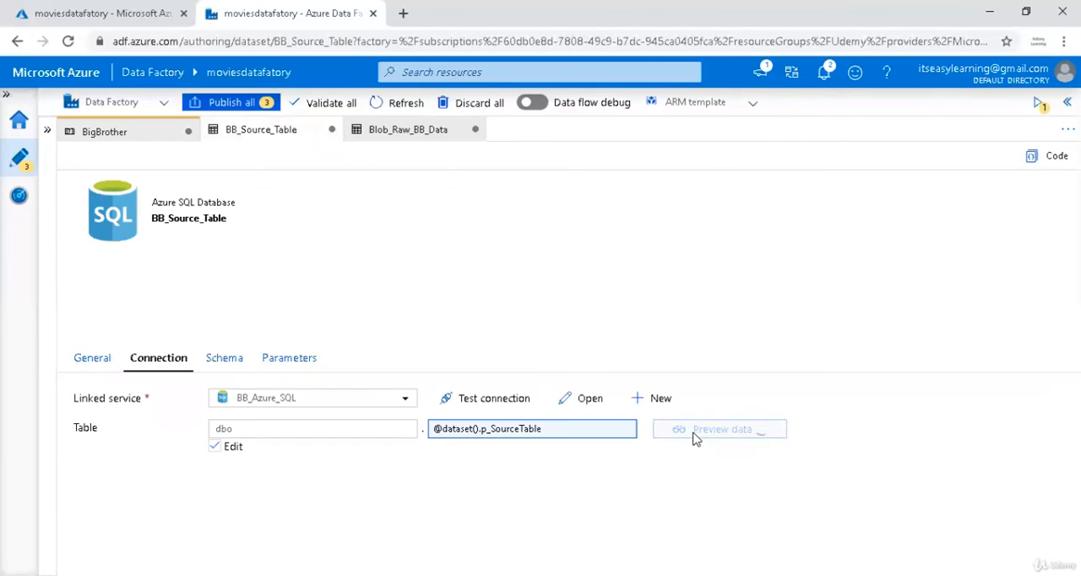
{"action": "left_click", "coordinate": [771, 197]}
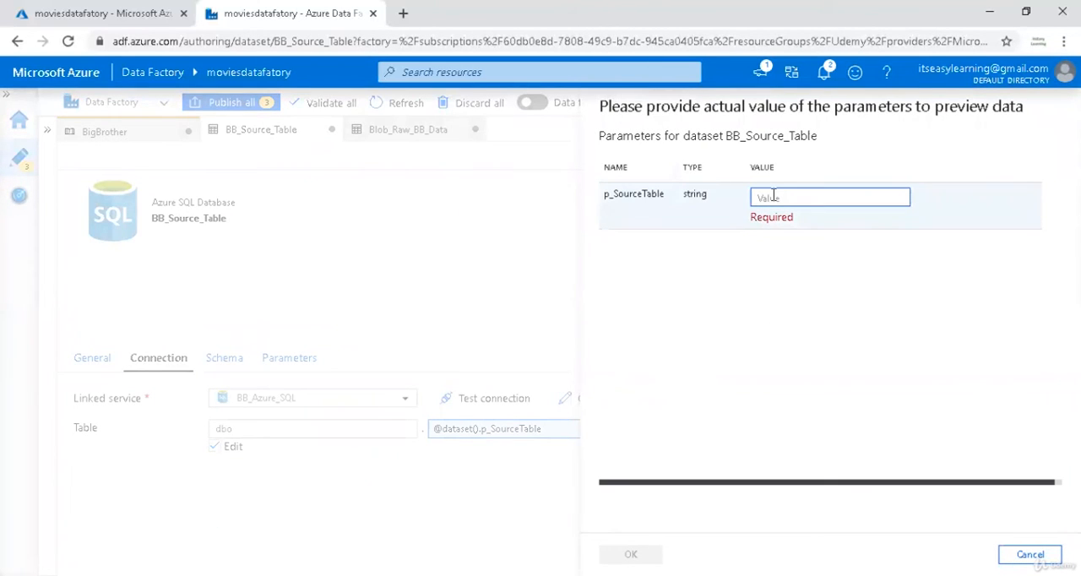
{"action": "type", "text": "Adresses"}
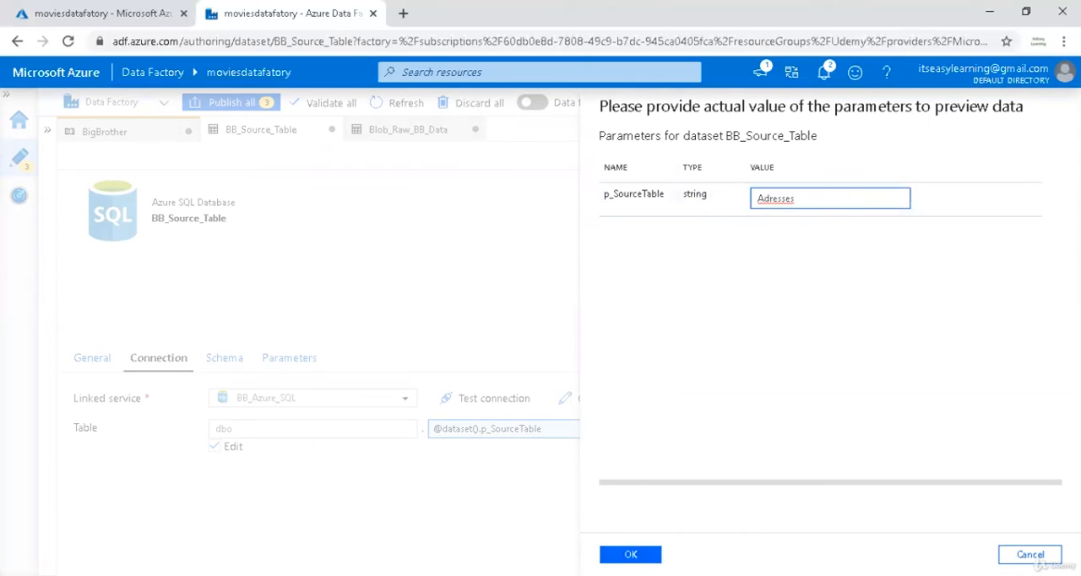
{"action": "left_click", "coordinate": [630, 554]}
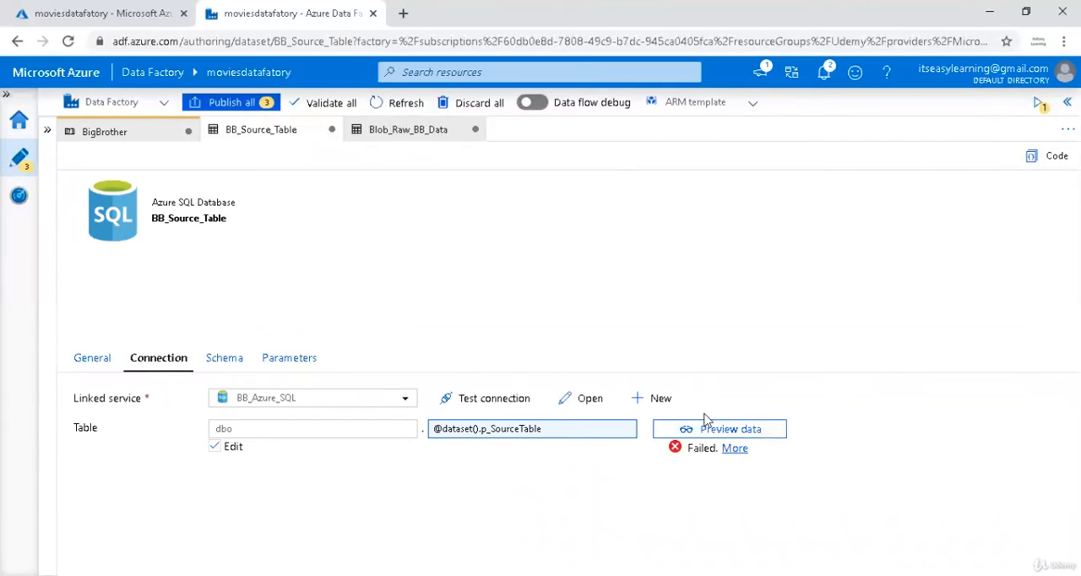
Preview the BB_Source_Table data with p_SourceTable corrected to Addresses, and close the preview.
{"action": "left_click", "coordinate": [706, 426]}
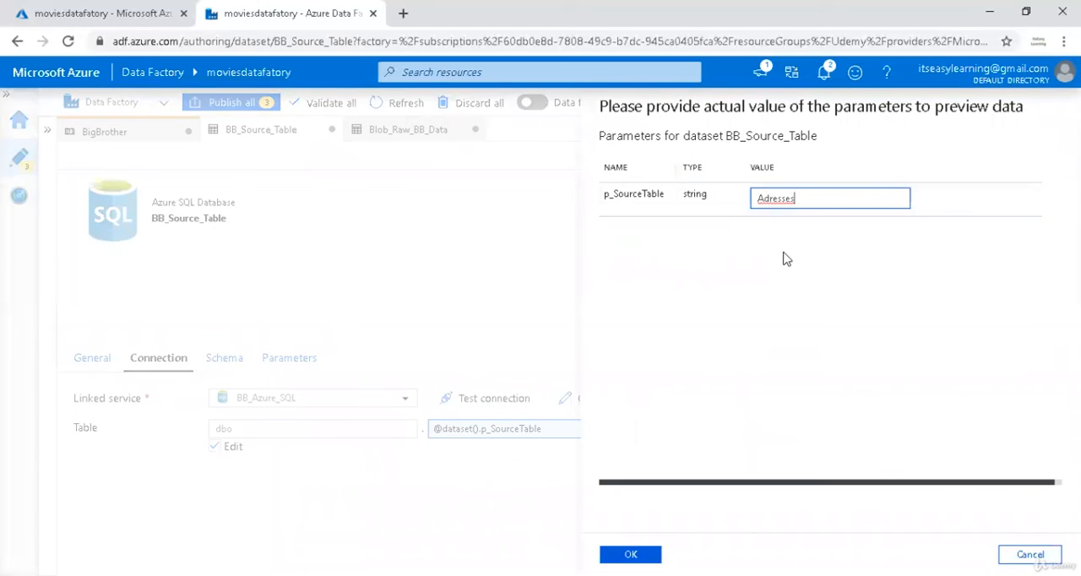
{"action": "type", "text": "dd"}
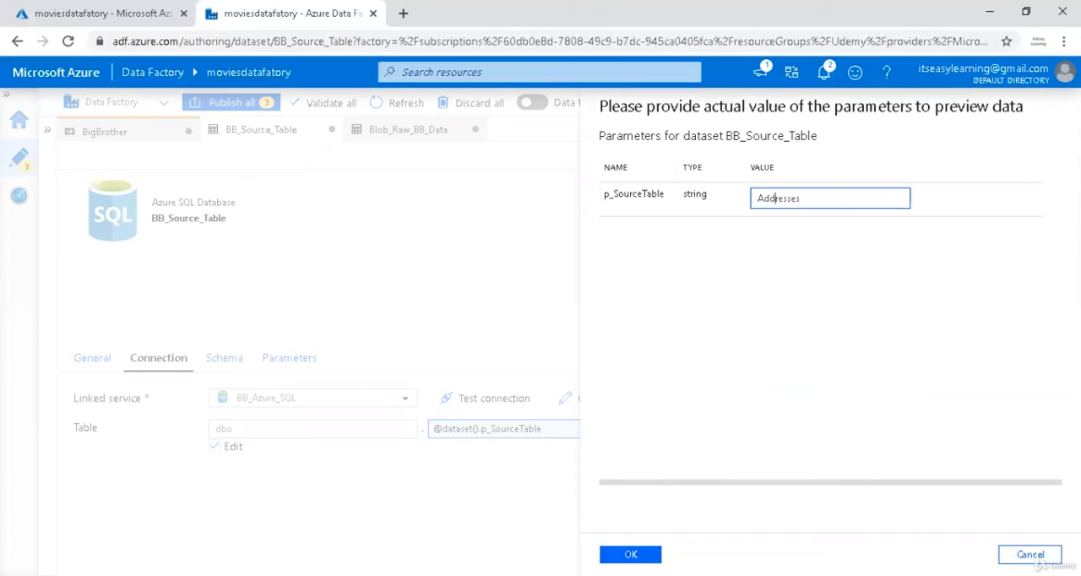
{"action": "left_click", "coordinate": [631, 553]}
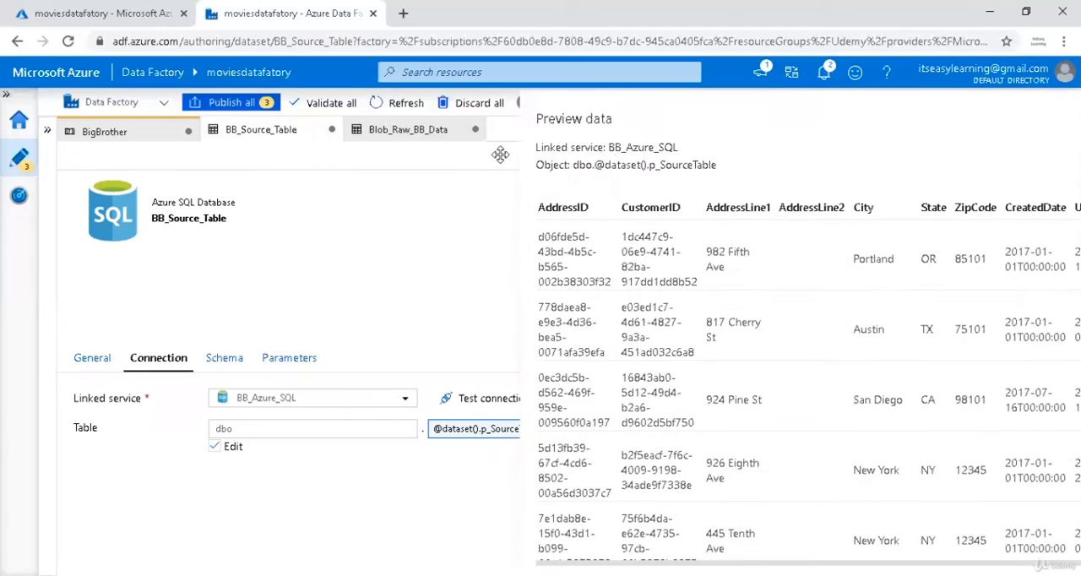
{"action": "left_click", "coordinate": [913, 119]}
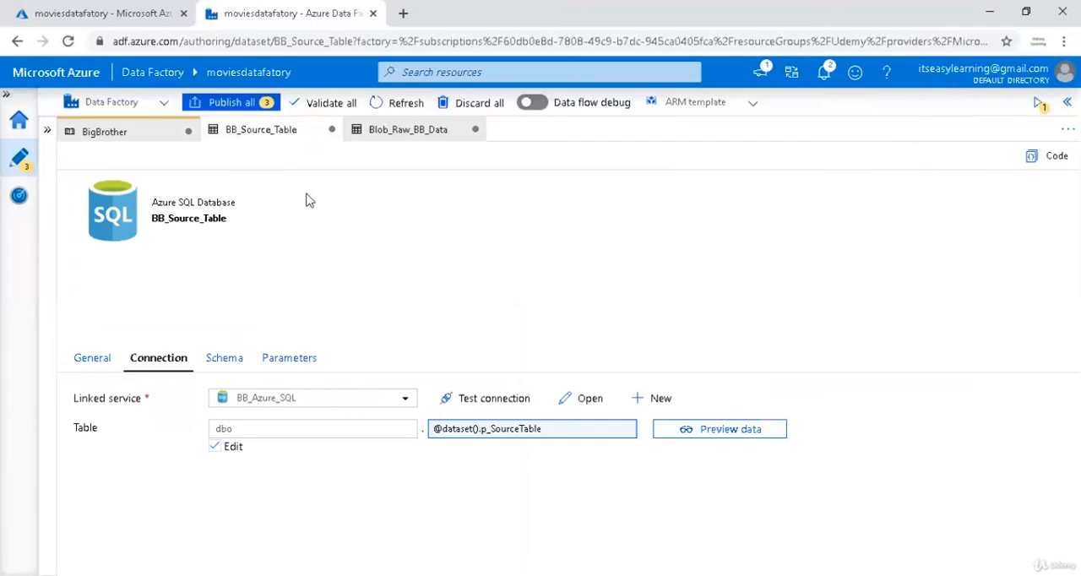
Return to the top level of the BigBrother pipeline to check its debug run output.
{"action": "left_click", "coordinate": [127, 132]}
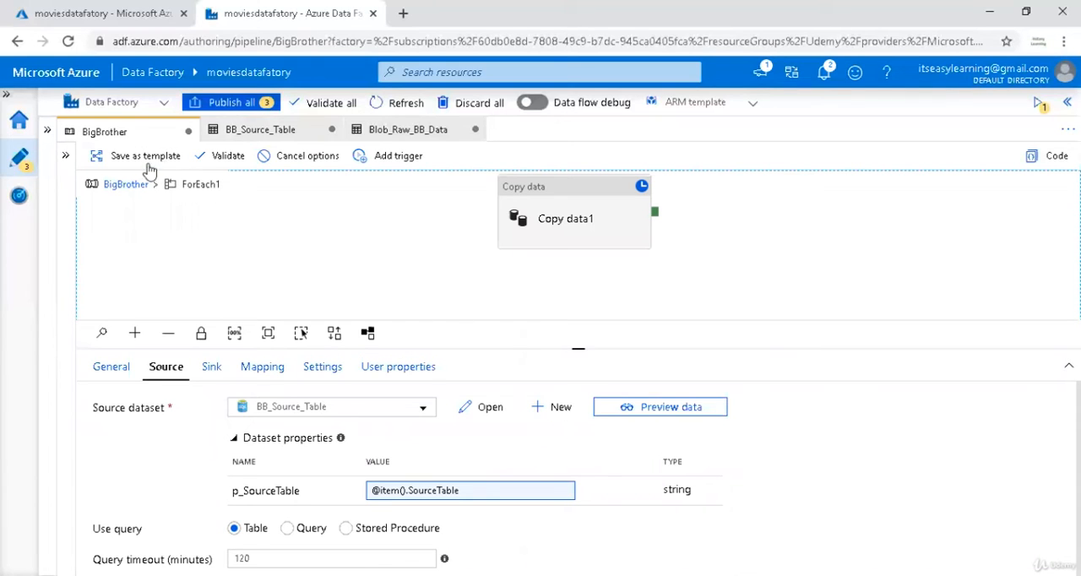
{"action": "left_click", "coordinate": [131, 185]}
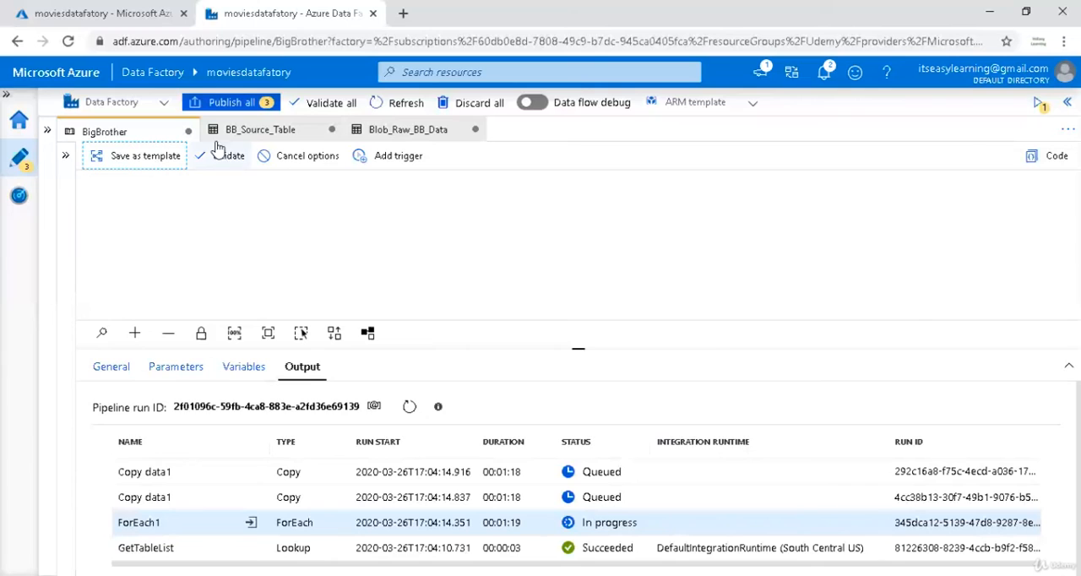
Cancel the BigBrother debug run recursively and publish all pending changes to the pipeline and its two new datasets.
{"action": "left_click", "coordinate": [290, 160]}
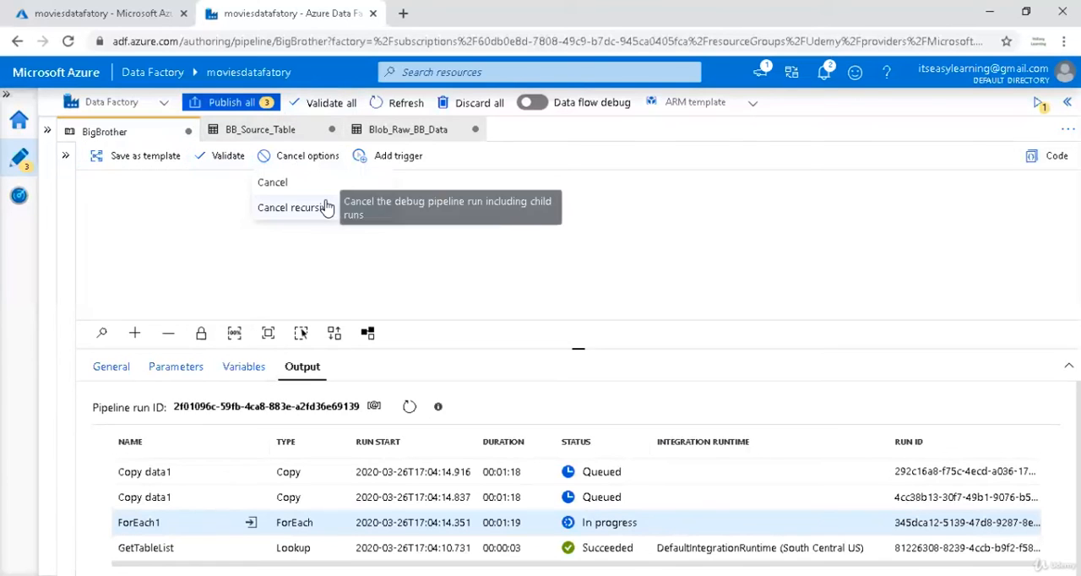
{"action": "left_click", "coordinate": [328, 208]}
{"action": "left_click", "coordinate": [265, 103]}
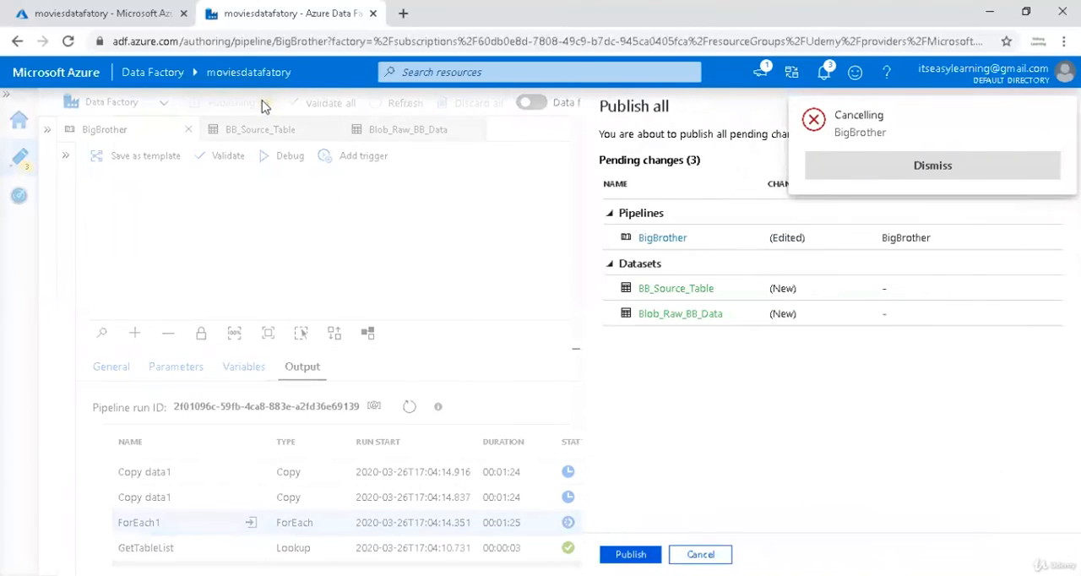
{"action": "left_click", "coordinate": [631, 554]}
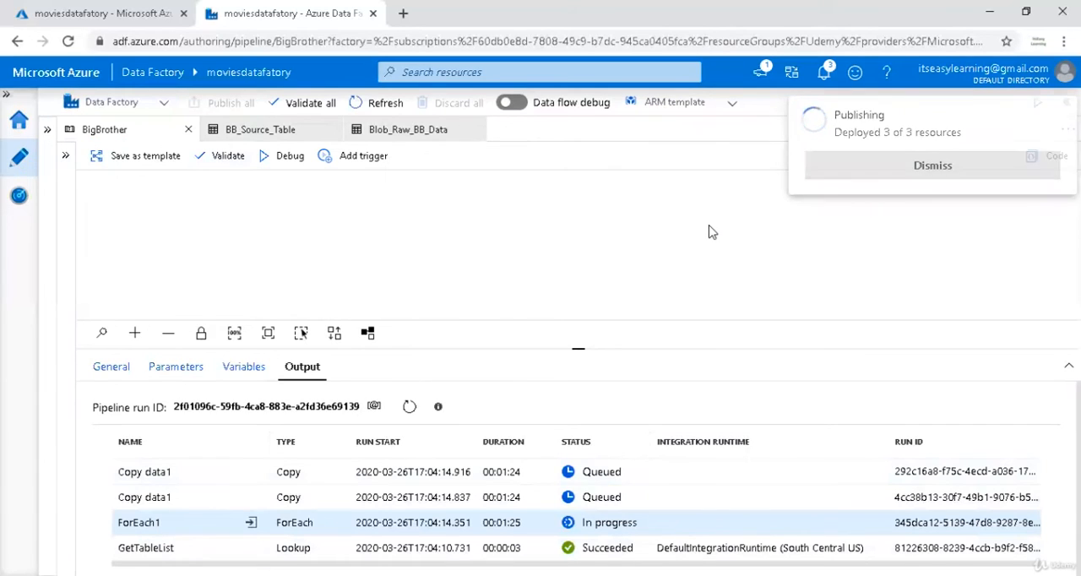
Trigger an immediate run of the published BigBrother pipeline without parameters.
{"action": "left_click", "coordinate": [348, 155]}
{"action": "left_click", "coordinate": [368, 183]}
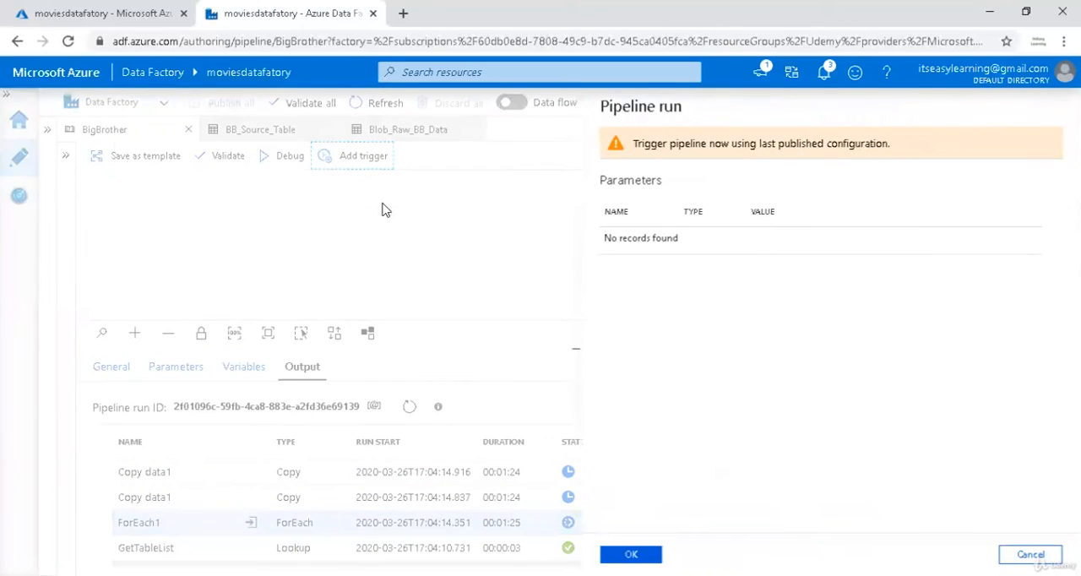
{"action": "left_click", "coordinate": [630, 554]}
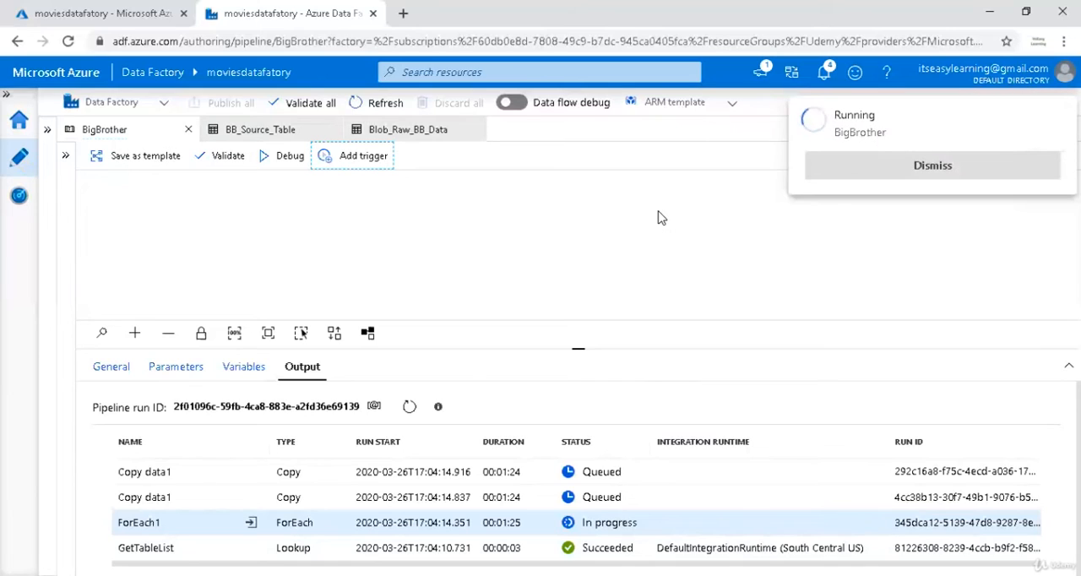
Open the triggered BigBrother run in monitoring, refresh its activity statuses until the run ends, and enlarge the pipeline diagram area.
{"action": "left_click", "coordinate": [18, 198]}
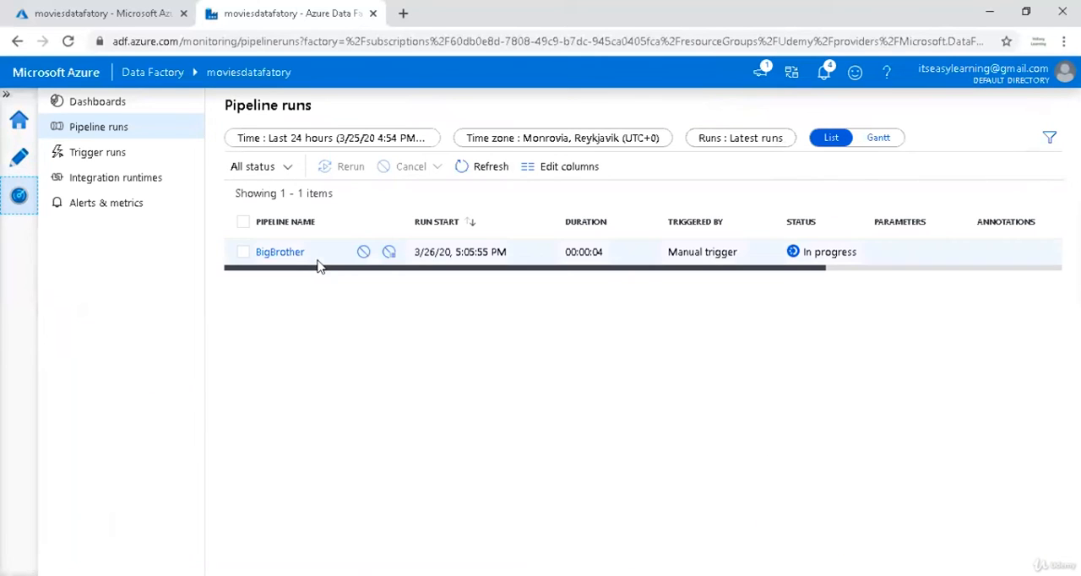
{"action": "left_click", "coordinate": [283, 253]}
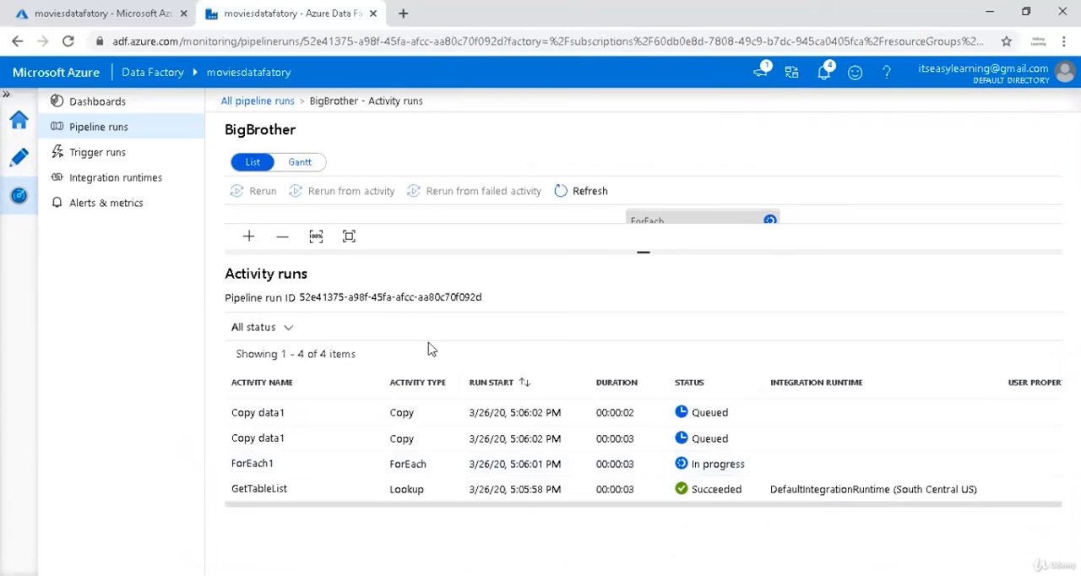
{"action": "left_click", "coordinate": [591, 191]}
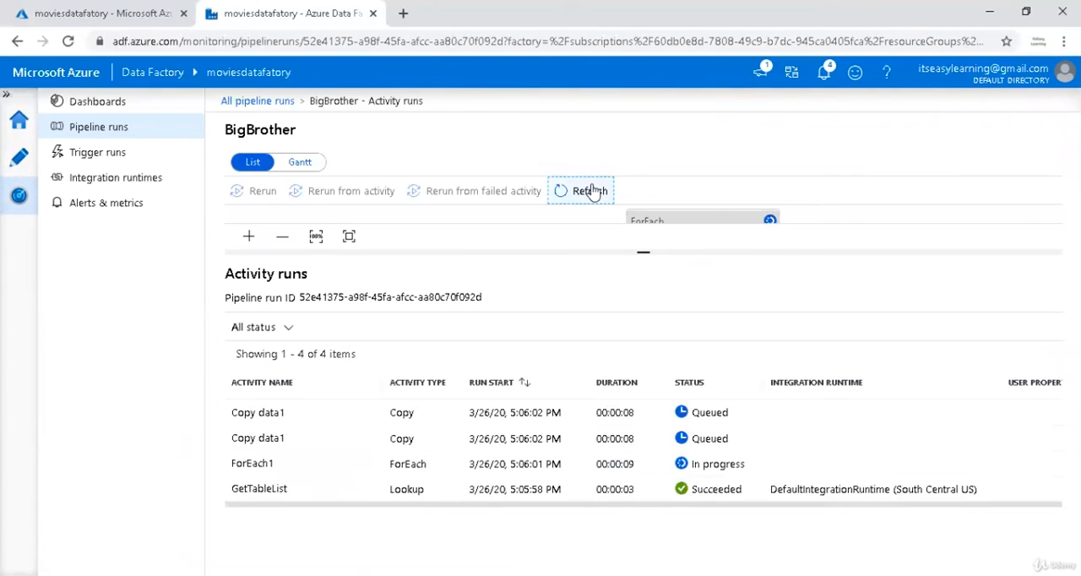
{"action": "left_click", "coordinate": [591, 191]}
{"action": "left_click", "coordinate": [591, 191]}
{"action": "left_click", "coordinate": [591, 191]}
{"action": "left_click", "coordinate": [591, 191]}
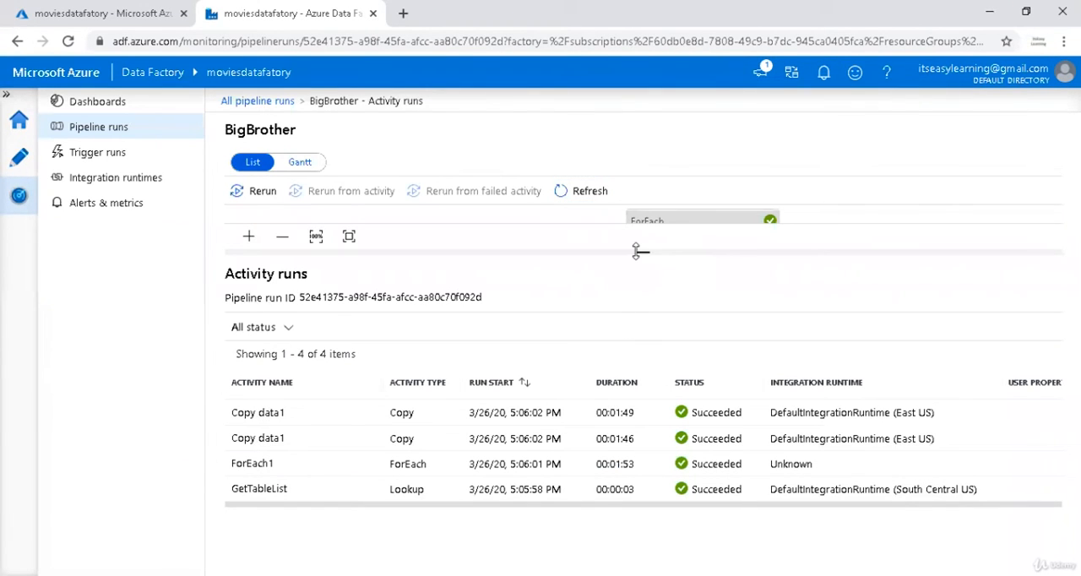
{"action": "left_click_drag", "start_coordinate": [642, 252], "coordinate": [642, 309]}
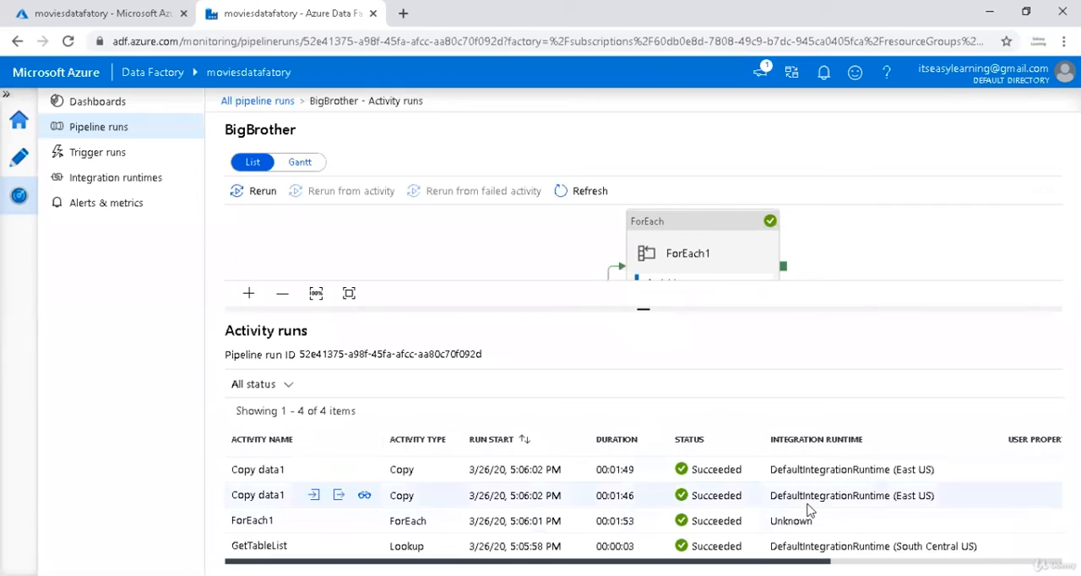
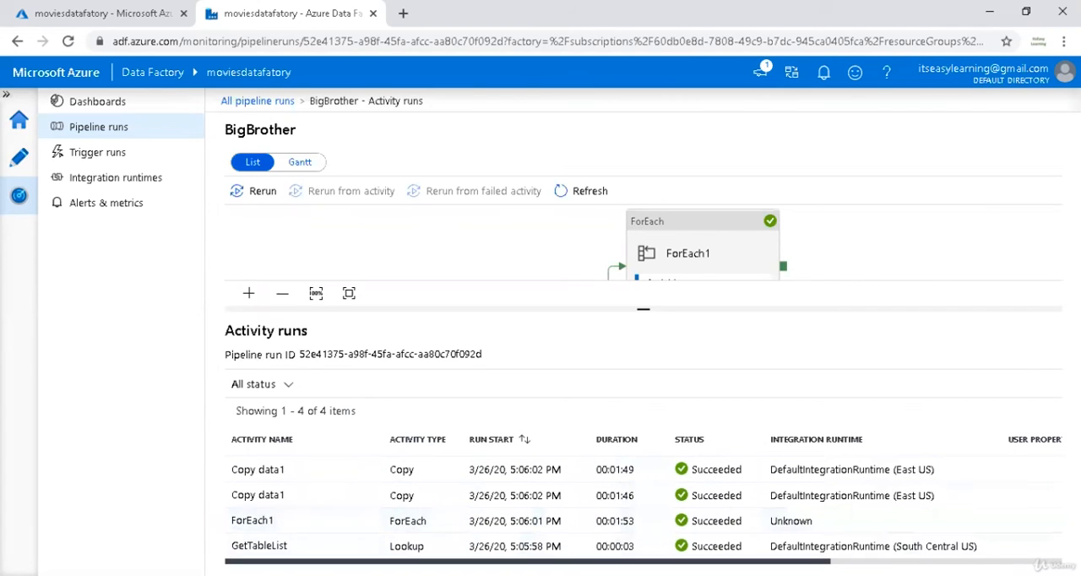
In the Azure portal, open the moviesraw account's raw container and browse to BigBrother/2020/03/26 to check the exported CSV files.
{"action": "scroll", "coordinate": [645, 507], "scroll_direction": "right", "scroll_amount": 3}
{"action": "scroll", "coordinate": [644, 506], "scroll_direction": "left", "scroll_amount": 3}
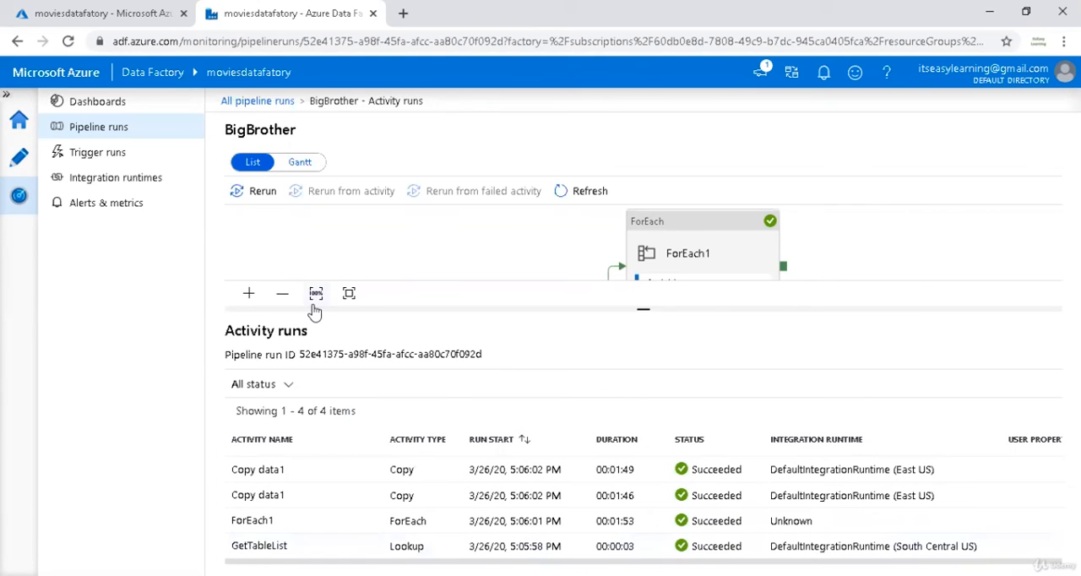
{"action": "left_click", "coordinate": [131, 11]}
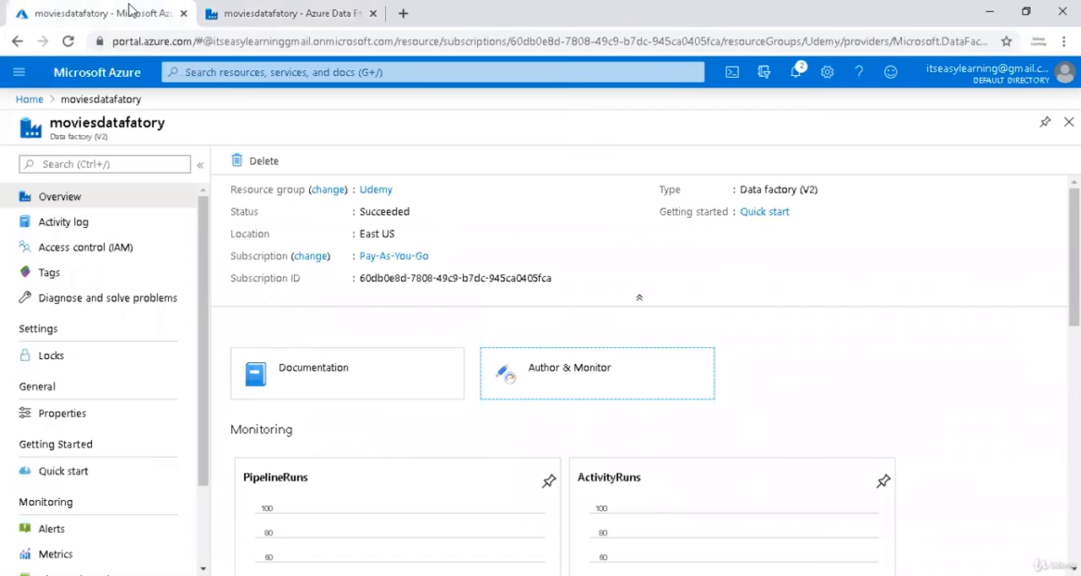
{"action": "left_click", "coordinate": [30, 99]}
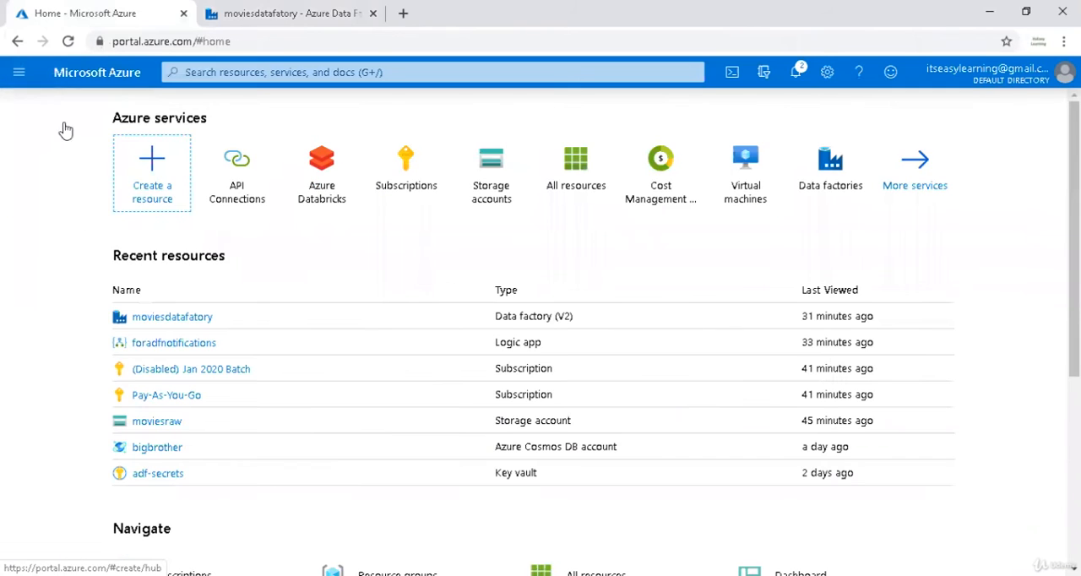
{"action": "left_click", "coordinate": [168, 429]}
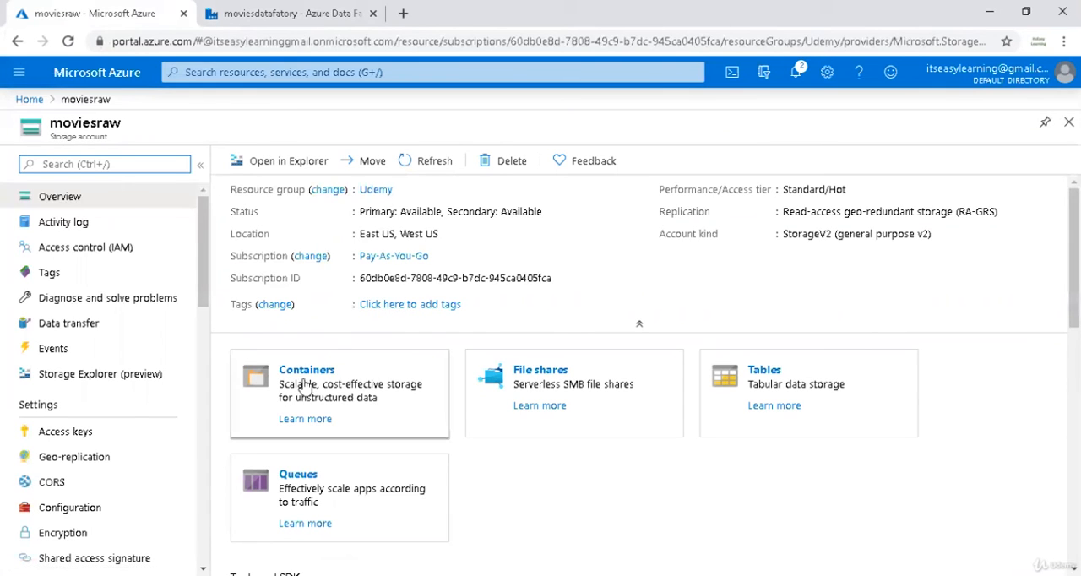
{"action": "left_click", "coordinate": [298, 378]}
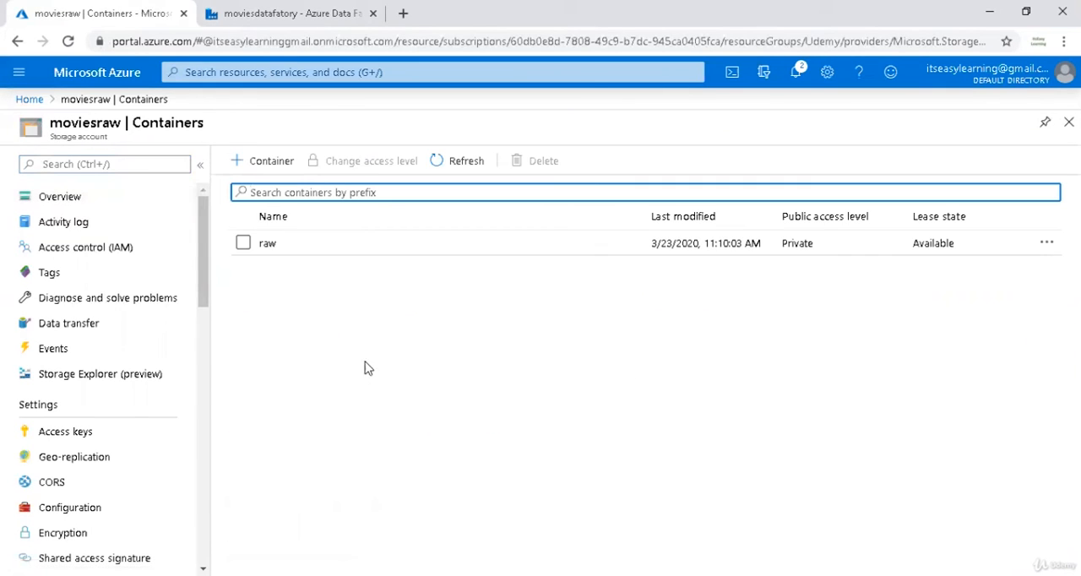
{"action": "left_click", "coordinate": [321, 245]}
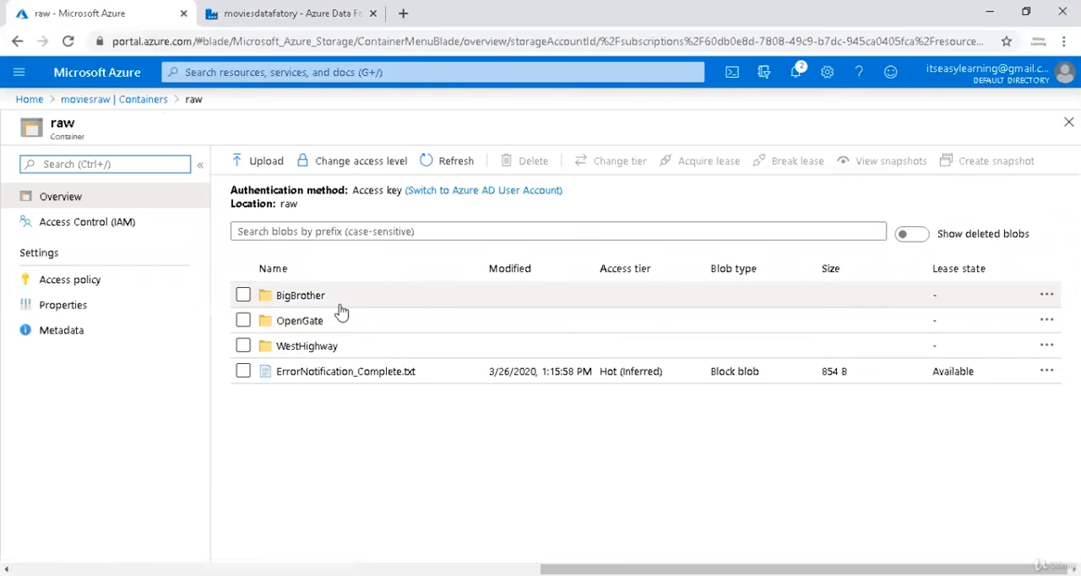
{"action": "left_click", "coordinate": [340, 305]}
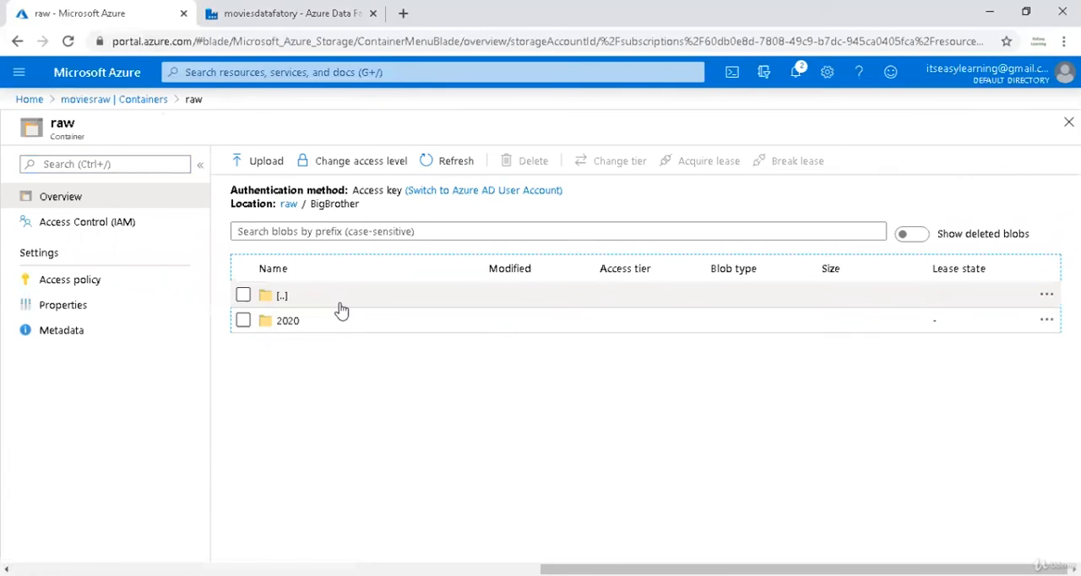
{"action": "left_click", "coordinate": [336, 322]}
{"action": "left_click", "coordinate": [336, 322]}
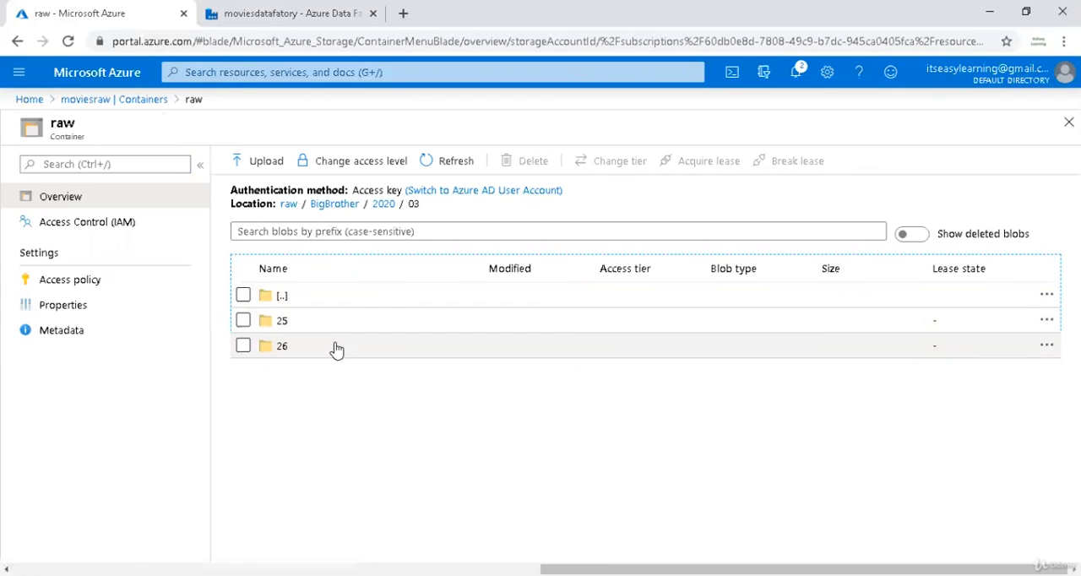
{"action": "left_click", "coordinate": [336, 348]}
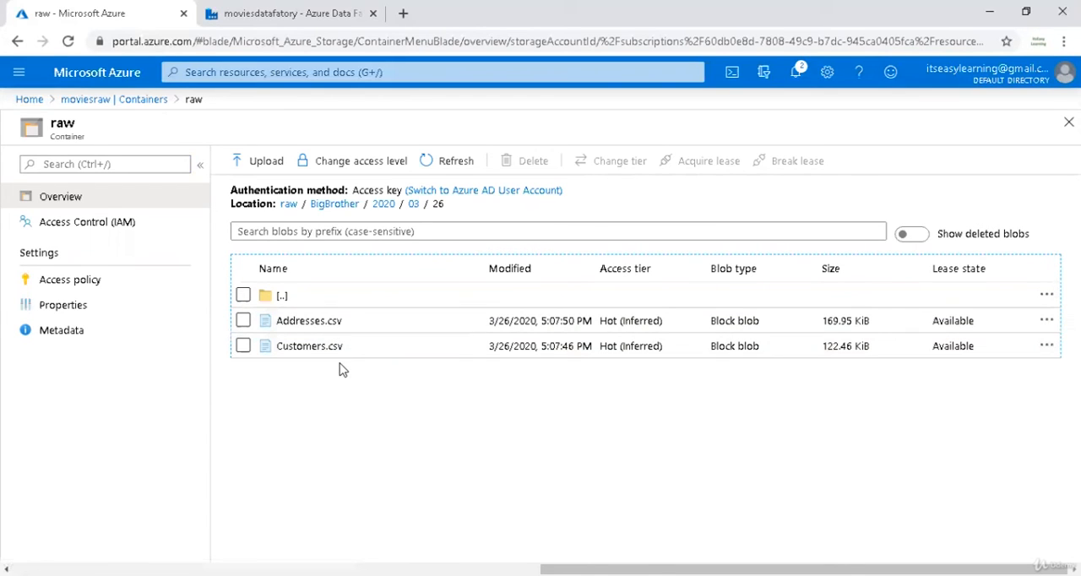
Return to Data Factory and reopen the BigBrother pipeline for authoring.
{"action": "left_click", "coordinate": [304, 15]}
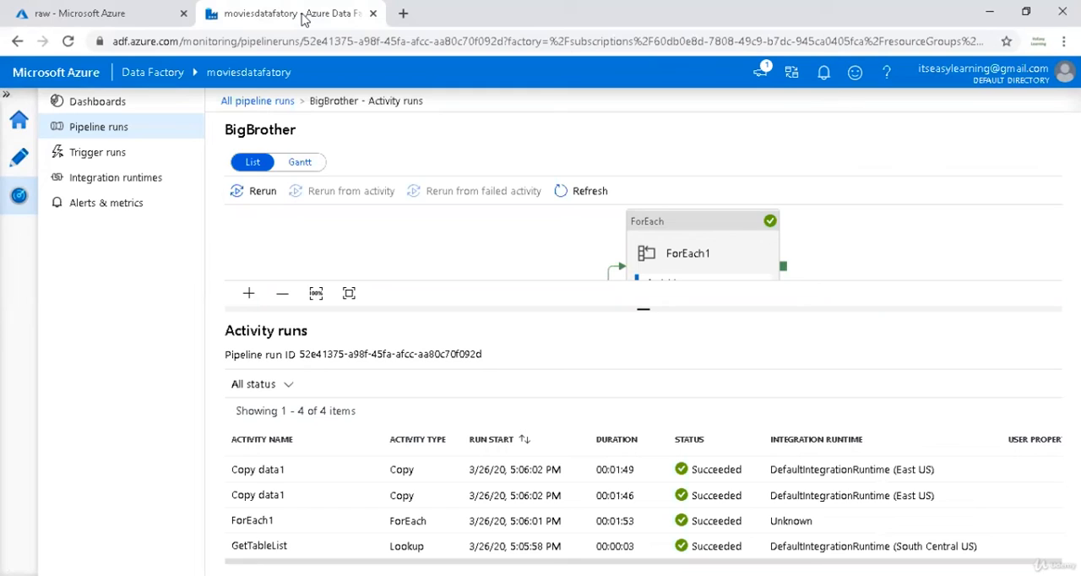
{"action": "left_click", "coordinate": [26, 159]}
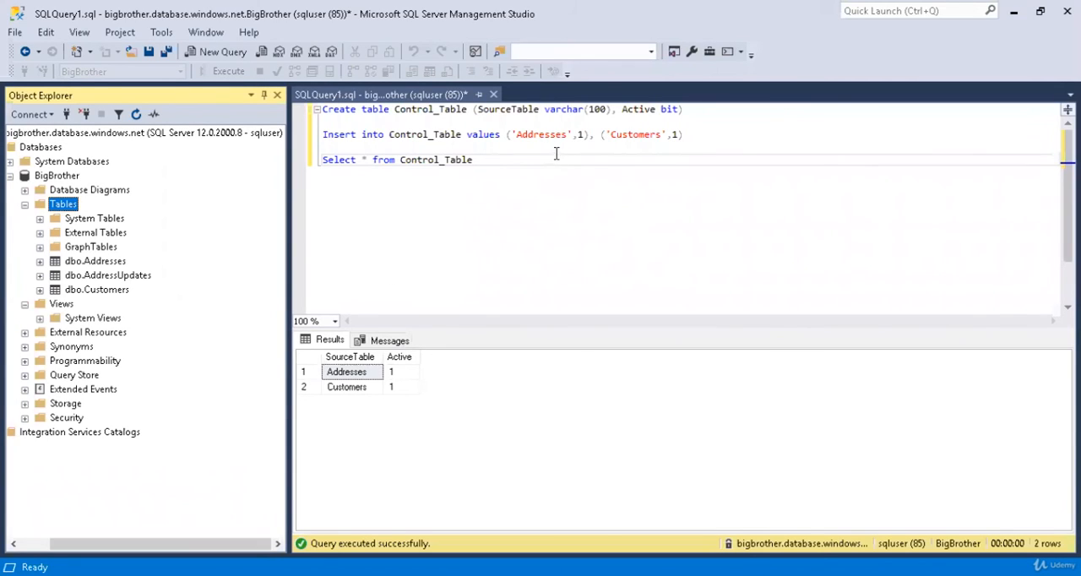
In SQL Server Management Studio, add the line Insert into Control_Table values ('AddressUpdates',1) below the existing insert statement.
{"action": "left_click_drag", "start_coordinate": [589, 133], "coordinate": [312, 141]}
{"action": "key", "text": "ctrl+c"}
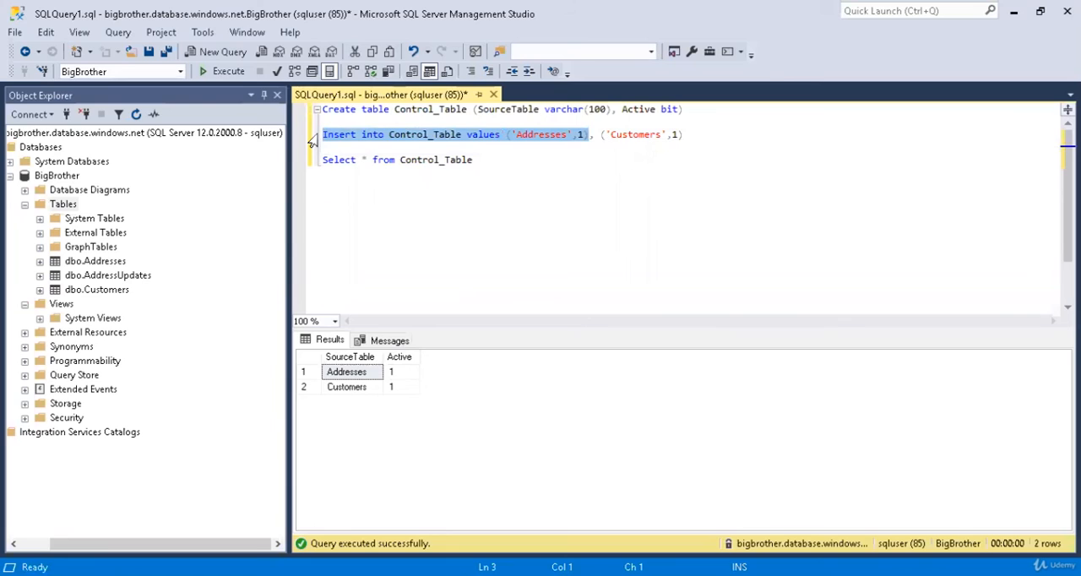
{"action": "left_click", "coordinate": [711, 145]}
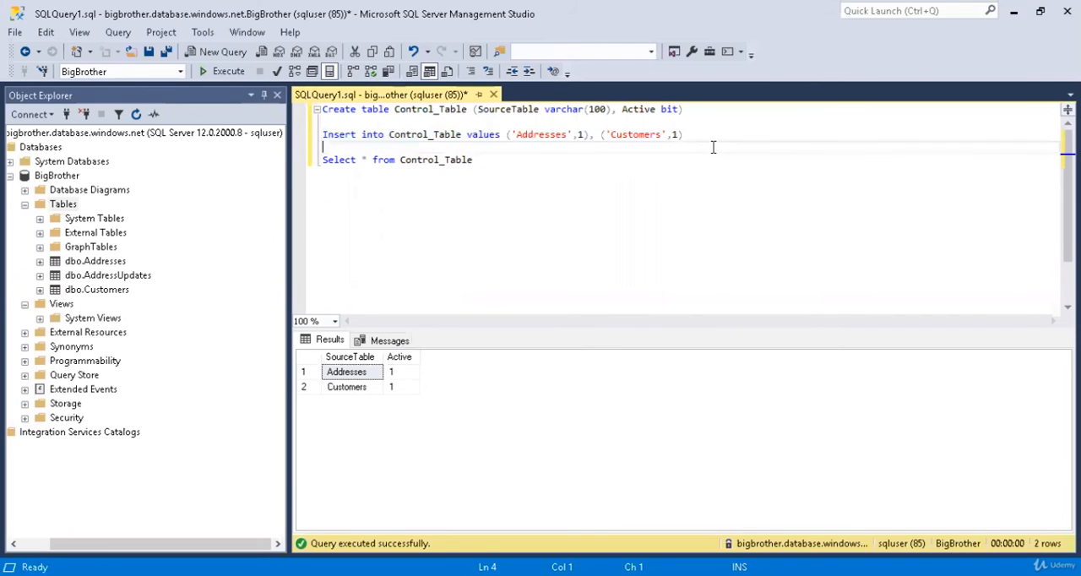
{"action": "key", "text": "ctrl+v"}
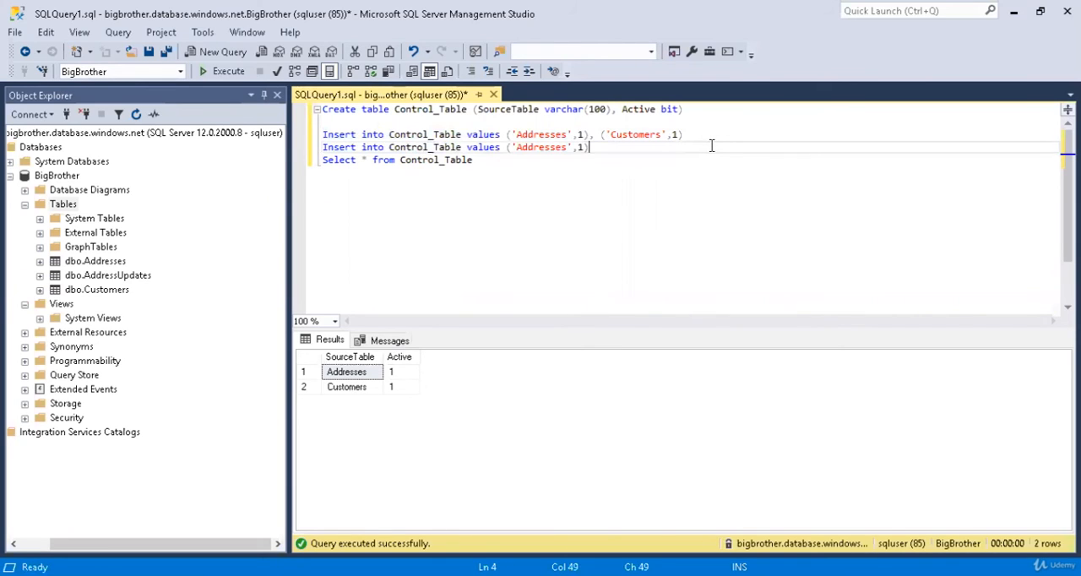
{"action": "left_click", "coordinate": [105, 276]}
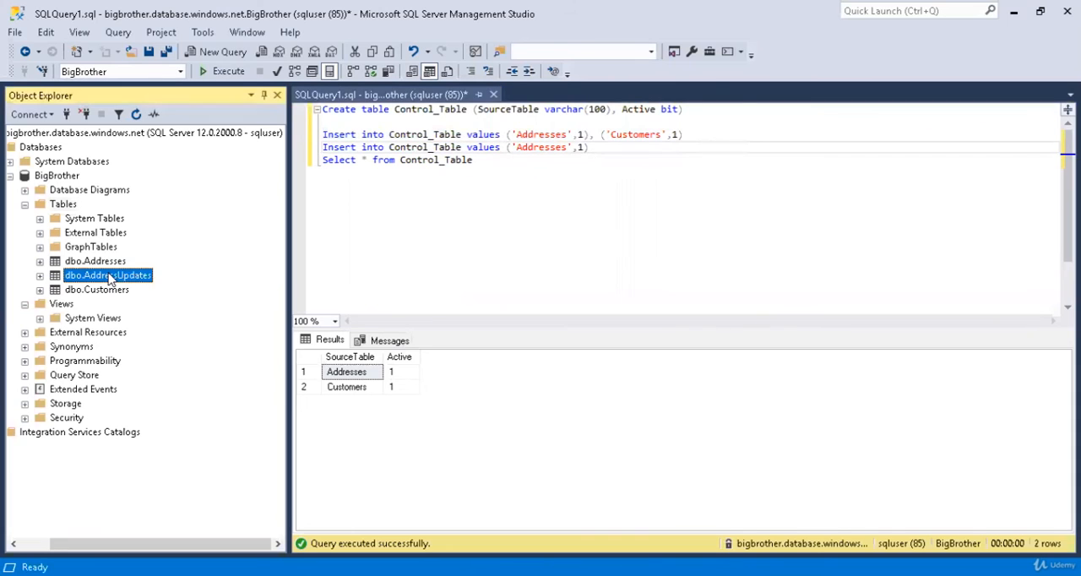
{"action": "left_click", "coordinate": [108, 275]}
{"action": "key", "text": "ctrl+c"}
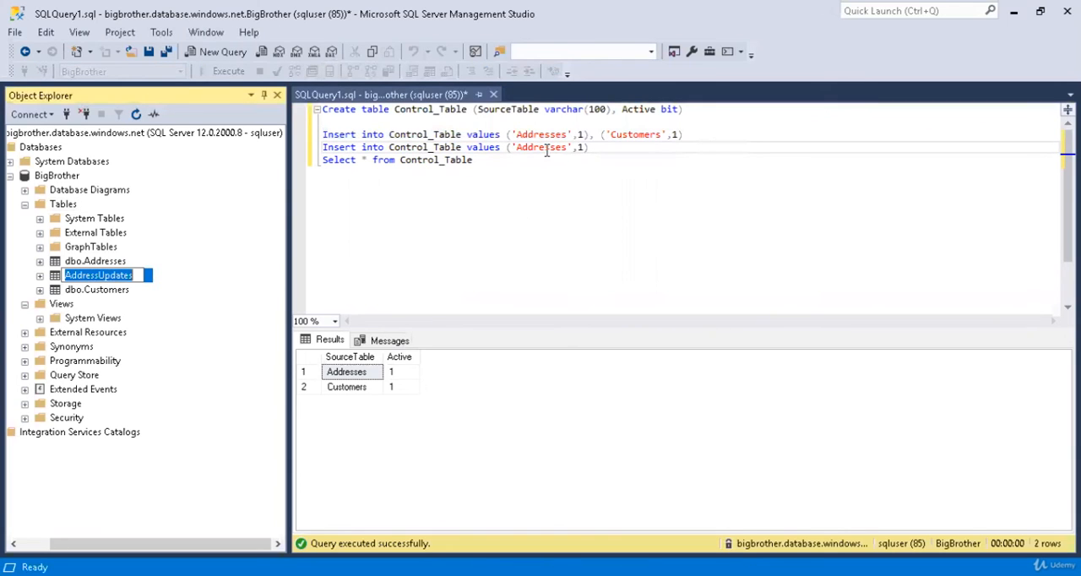
{"action": "double_click", "coordinate": [545, 148]}
{"action": "key", "text": "ctrl+v"}
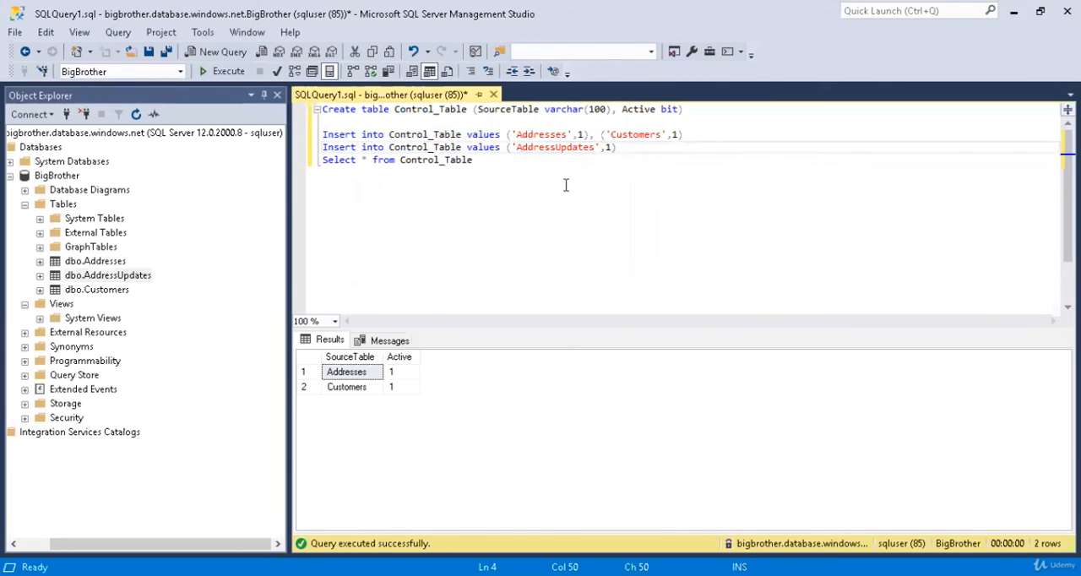
Execute only the AddressUpdates insert statement and query all rows of Control_Table.
{"action": "key", "text": "End"}
{"action": "key", "text": "shift+Home"}
{"action": "key", "text": "F5"}
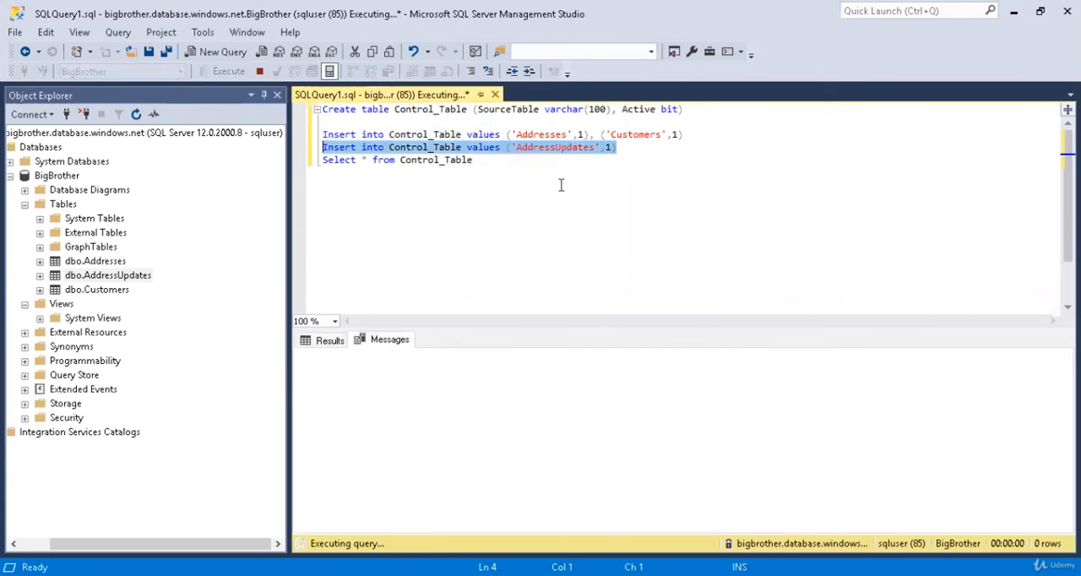
{"action": "left_click_drag", "start_coordinate": [473, 160], "coordinate": [315, 163]}
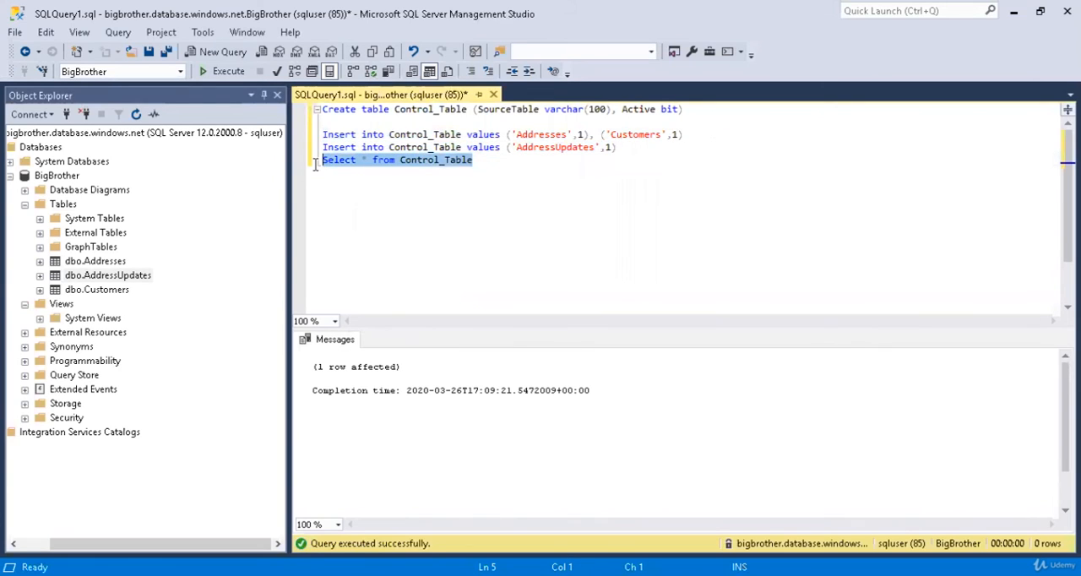
{"action": "key", "text": "F5"}
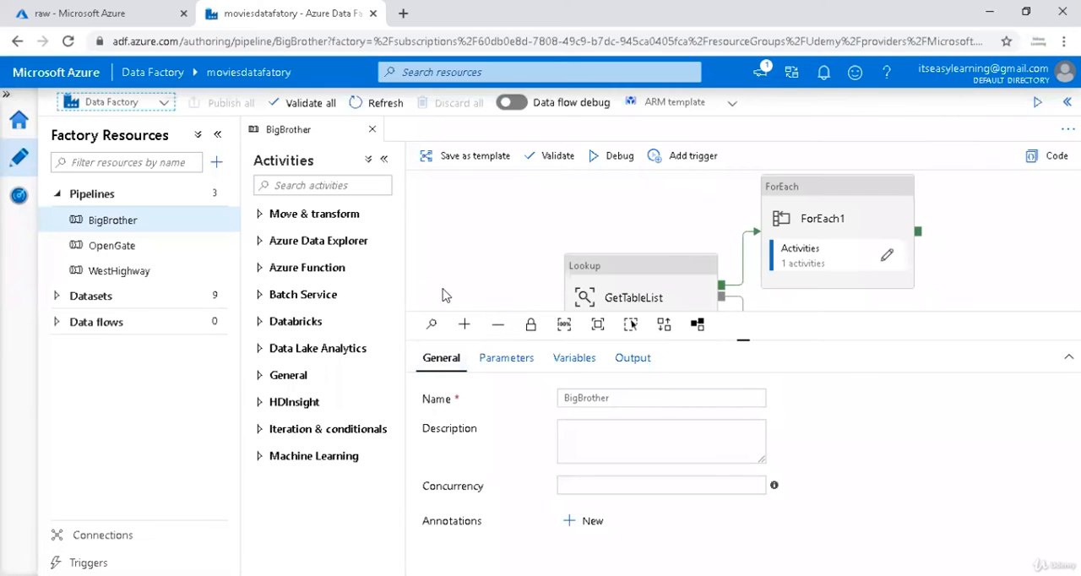
Switch to Data Factory and trigger another immediate run of the published BigBrother pipeline.
{"action": "left_click", "coordinate": [682, 155]}
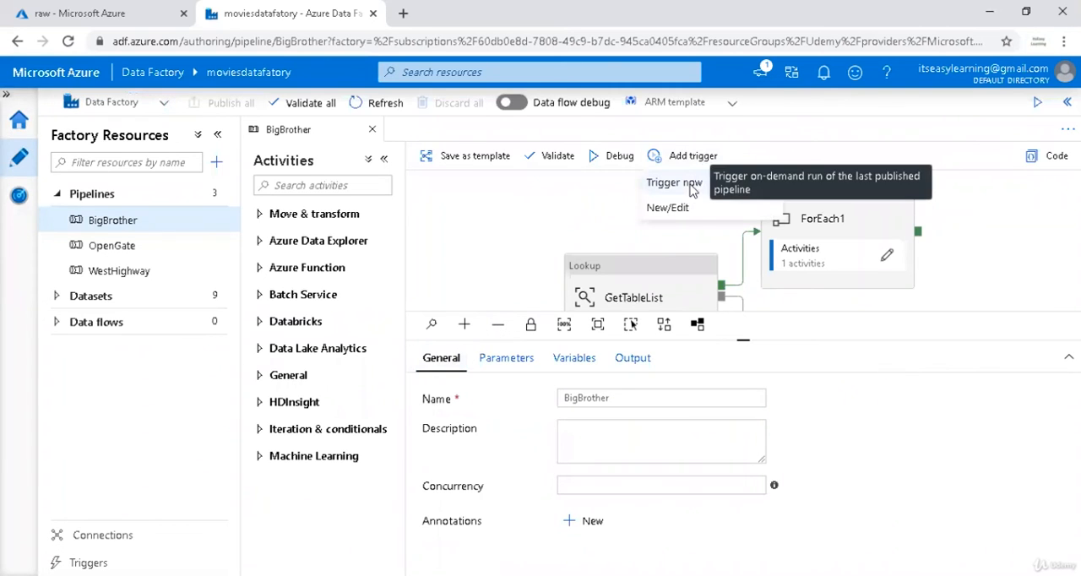
{"action": "left_click", "coordinate": [694, 184]}
{"action": "left_click", "coordinate": [631, 553]}
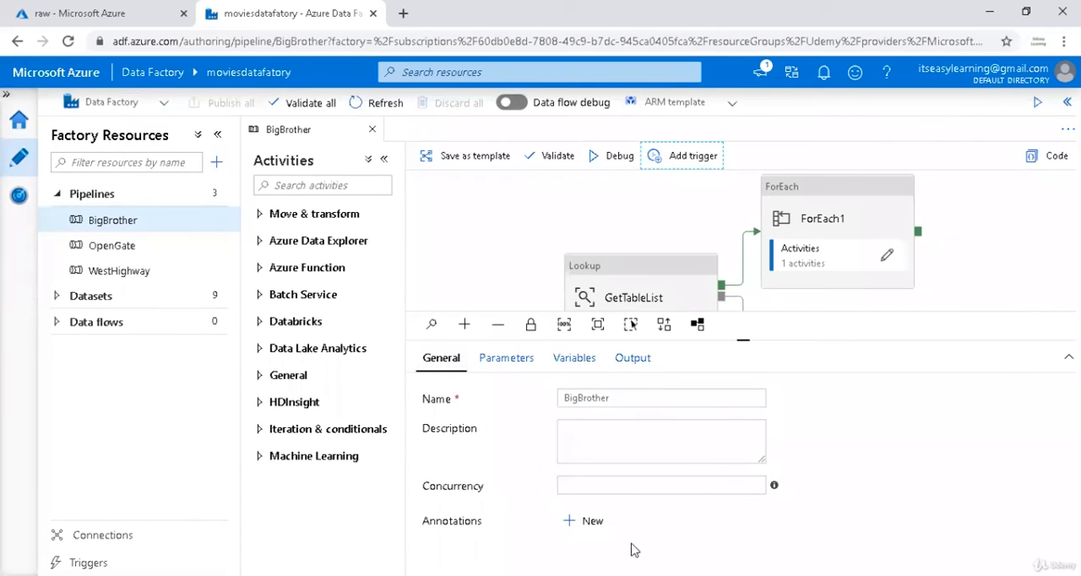
Open the newest BigBrother run in monitoring and refresh its activity statuses to check a copy activity starts for each control table row.
{"action": "left_click", "coordinate": [18, 198]}
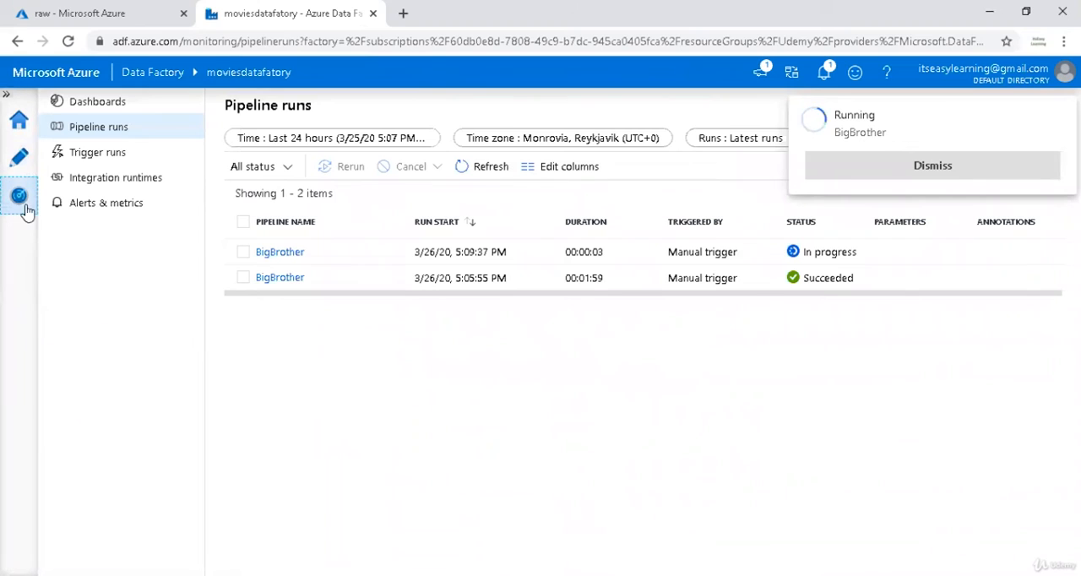
{"action": "left_click", "coordinate": [280, 252]}
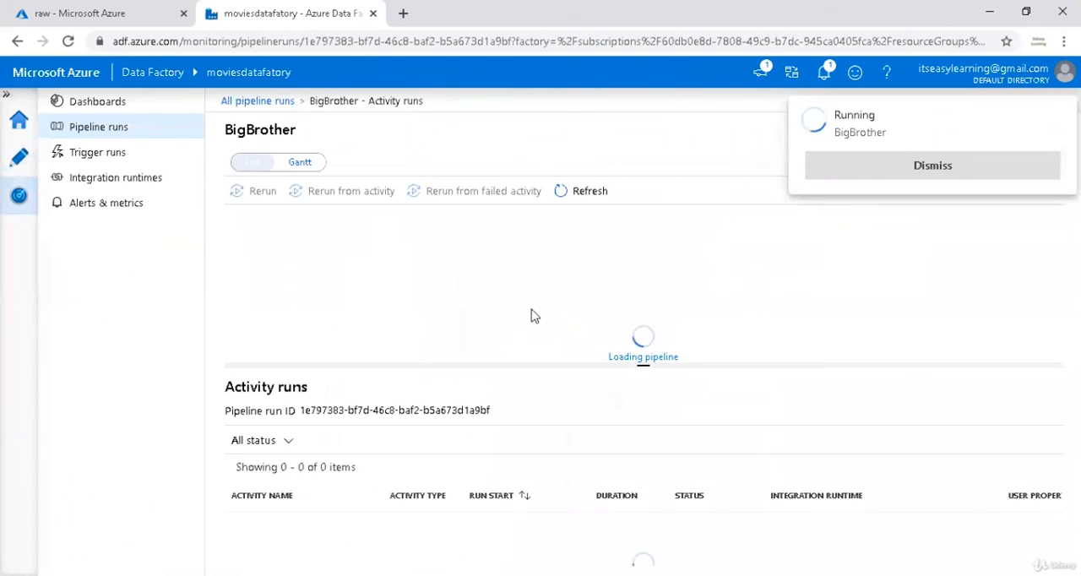
{"action": "left_click", "coordinate": [583, 192]}
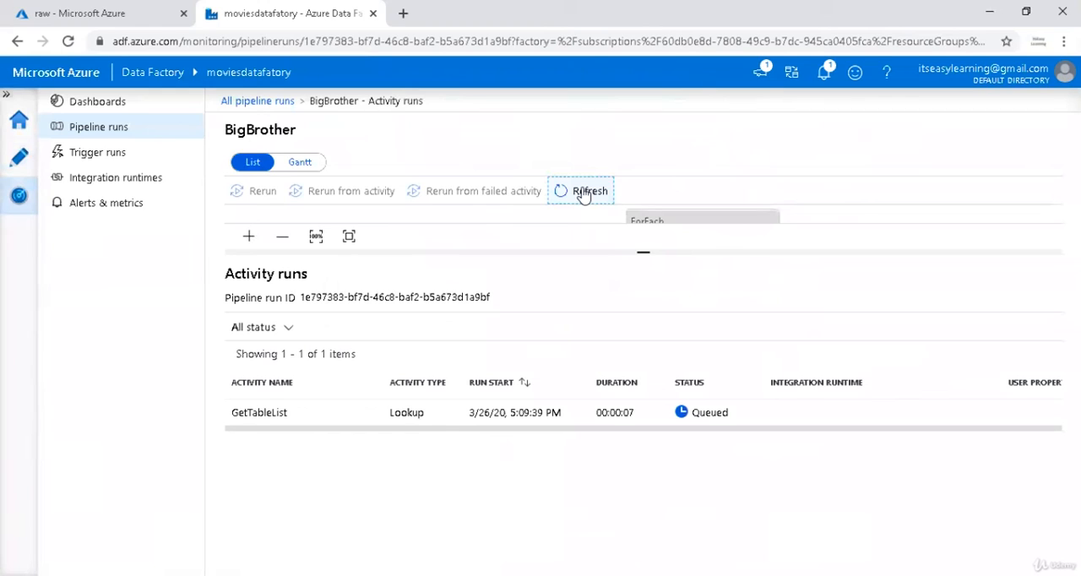
{"action": "left_click", "coordinate": [583, 192]}
{"action": "left_click", "coordinate": [583, 193]}
{"action": "left_click", "coordinate": [591, 202]}
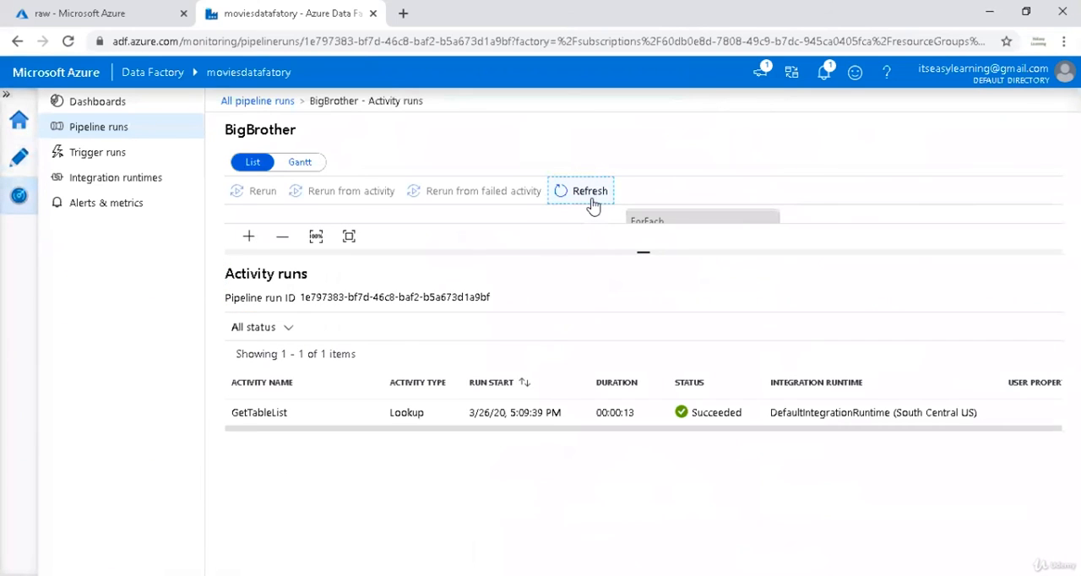
{"action": "left_click", "coordinate": [592, 205]}
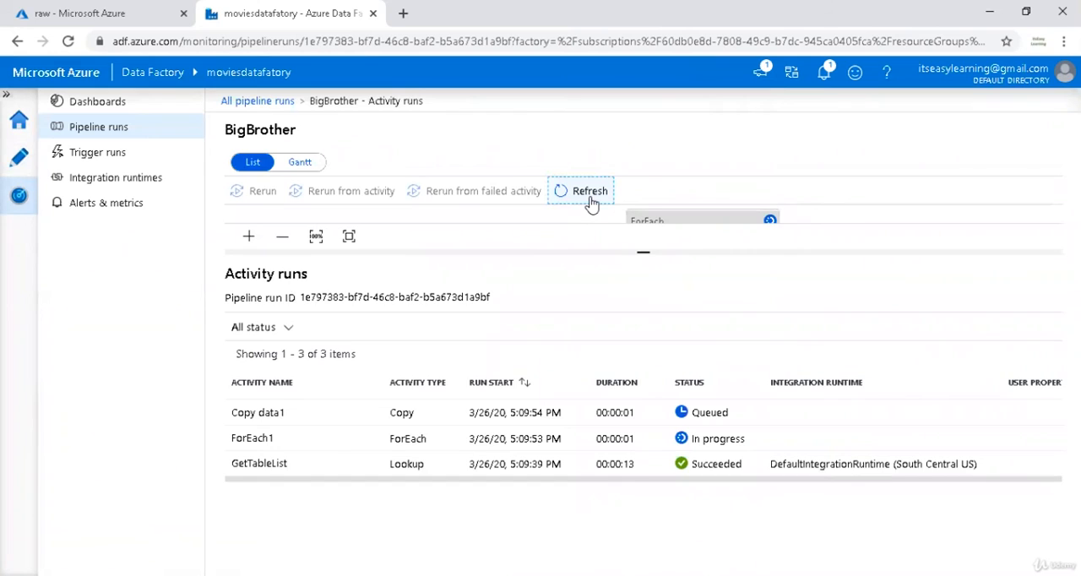
{"action": "left_click", "coordinate": [591, 201]}
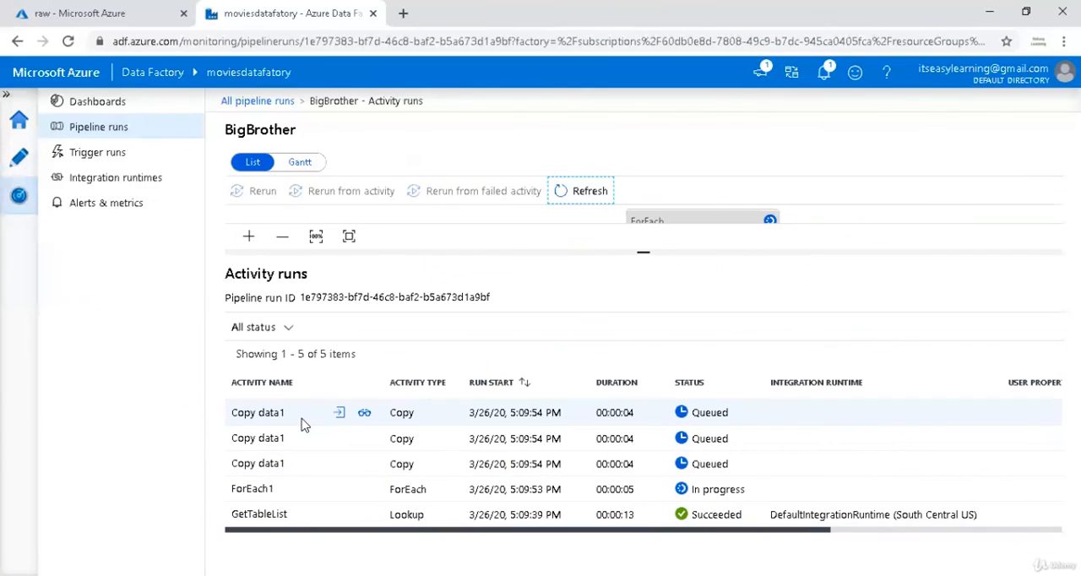
{"action": "left_click", "coordinate": [570, 193]}
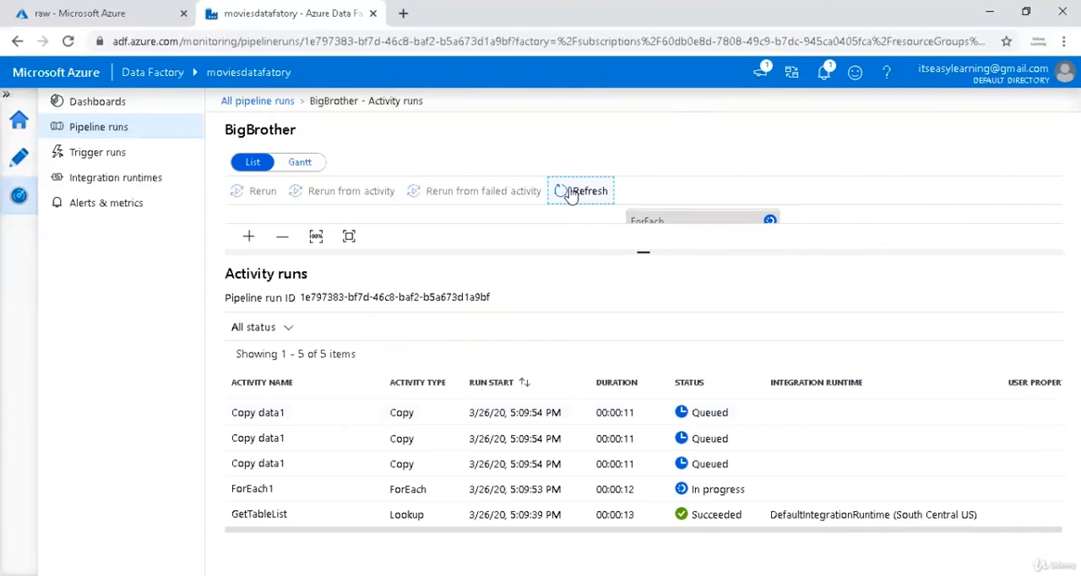
{"action": "left_click", "coordinate": [571, 193]}
{"action": "left_click", "coordinate": [571, 193]}
Return to authoring the BigBrother pipeline and switch the GetTableList lookup's source from Table to Query.
{"action": "left_click", "coordinate": [19, 157]}
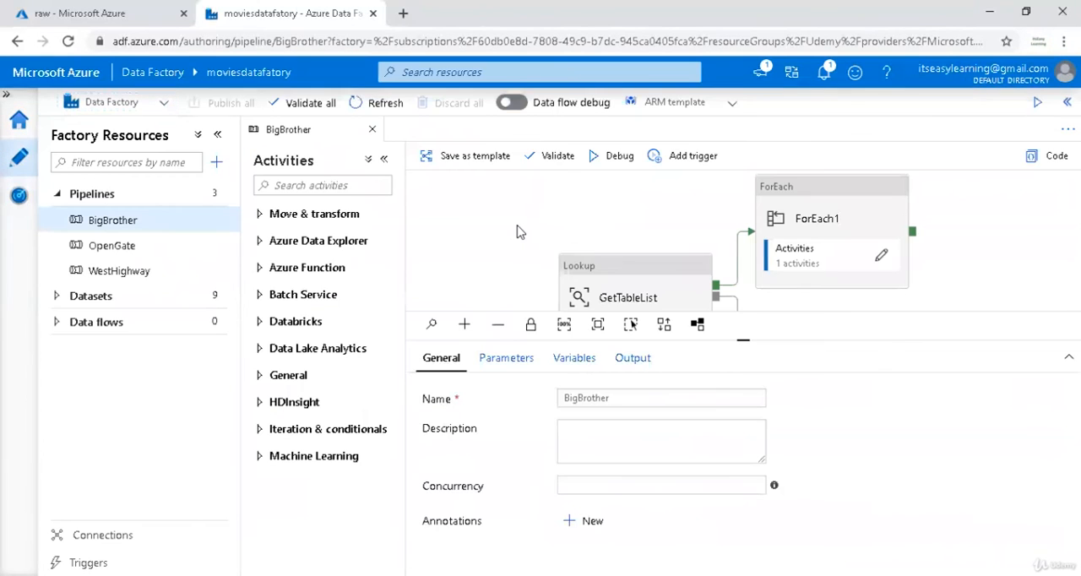
{"action": "left_click", "coordinate": [668, 282]}
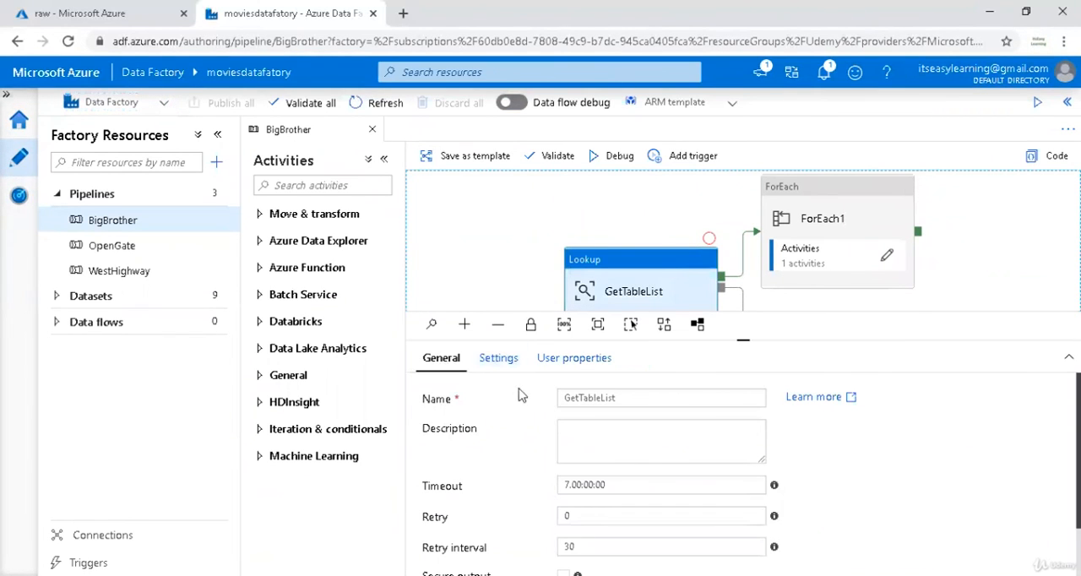
{"action": "left_click", "coordinate": [508, 361]}
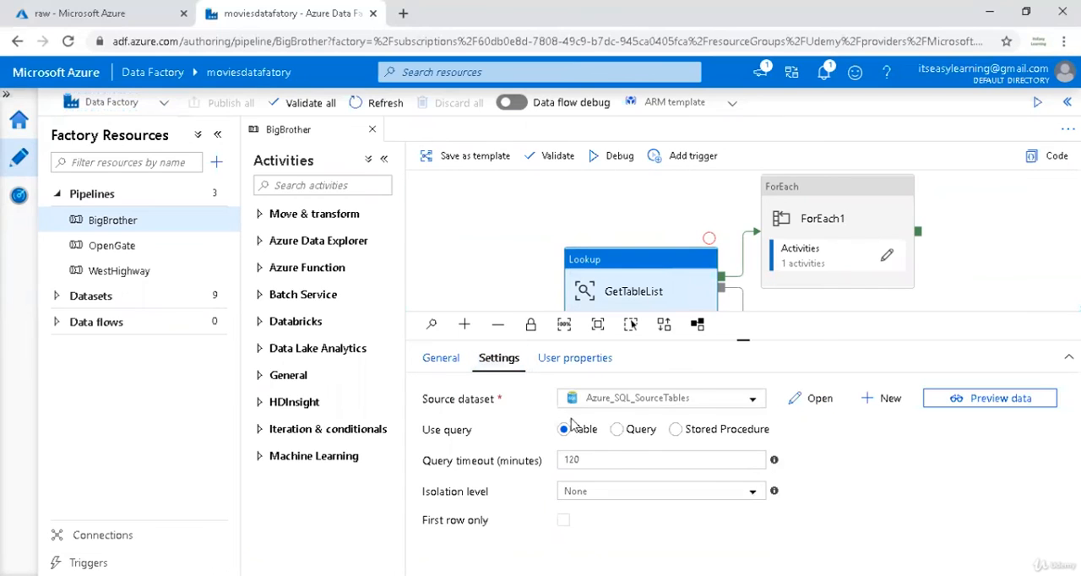
{"action": "left_click", "coordinate": [619, 429]}
{"action": "left_click", "coordinate": [632, 468]}
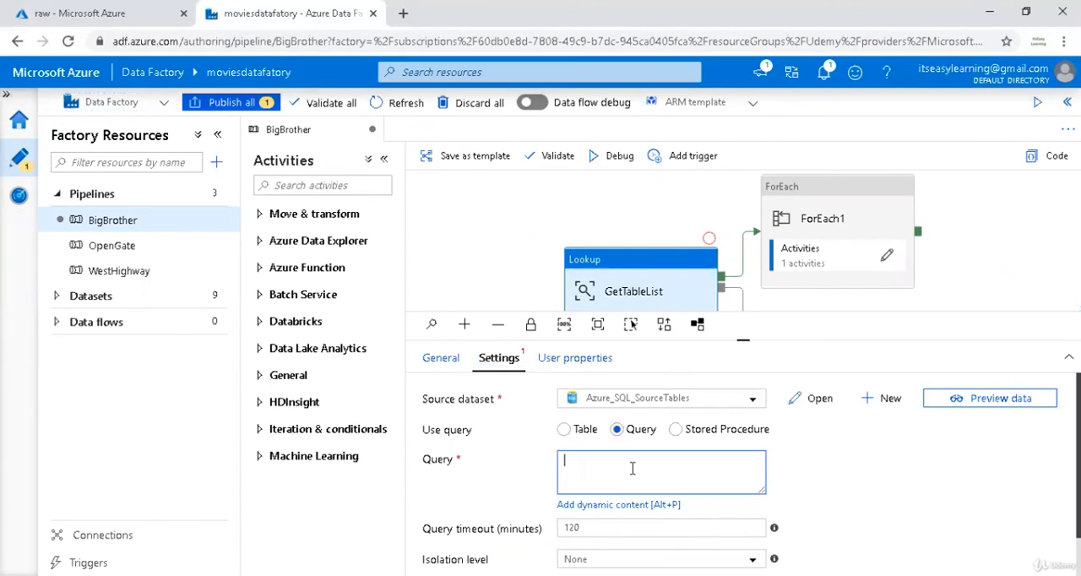
Enter the lookup query "Select SourceTable From Control_Table Where Active=1".
{"action": "type", "text": "Select SourceTabl"}
{"action": "key", "text": "BackSpace"}
{"action": "key", "text": "BackSpace"}
{"action": "key", "text": "BackSpace"}
{"action": "type", "text": "F"}
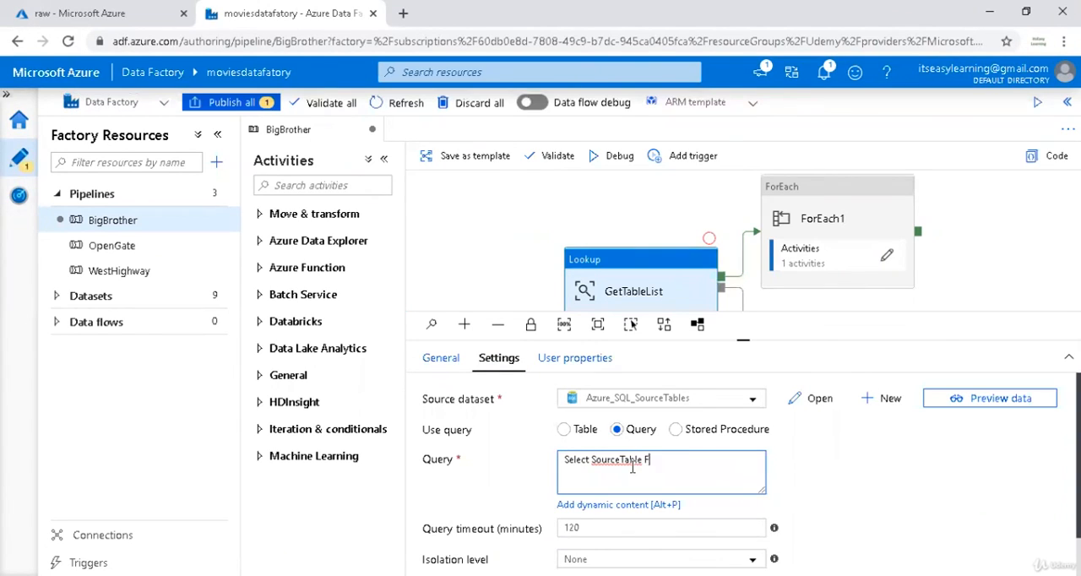
{"action": "type", "text": "rom Control_Table"}
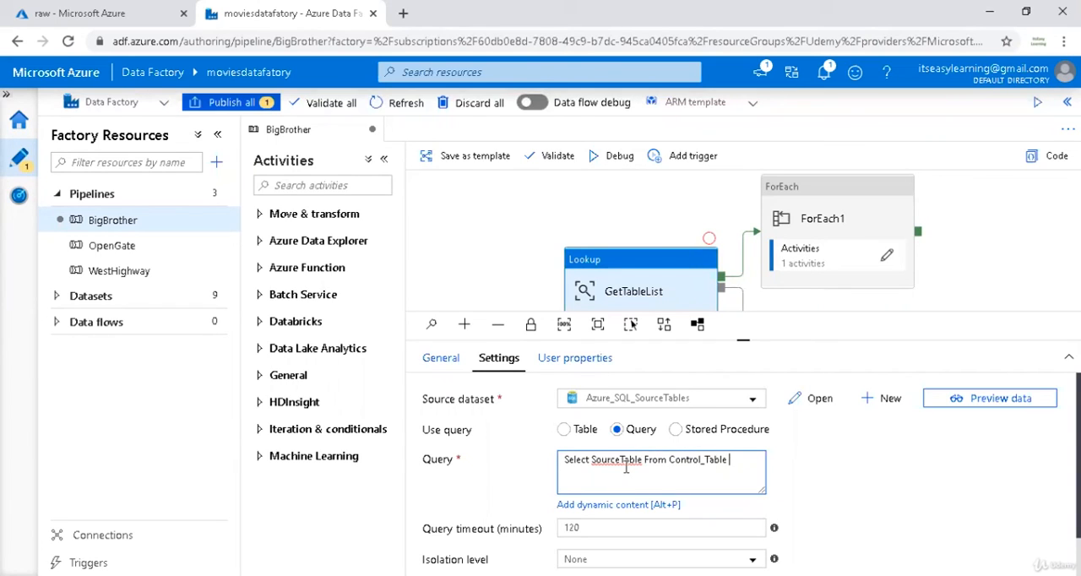
{"action": "type", "text": " Where Active=1"}
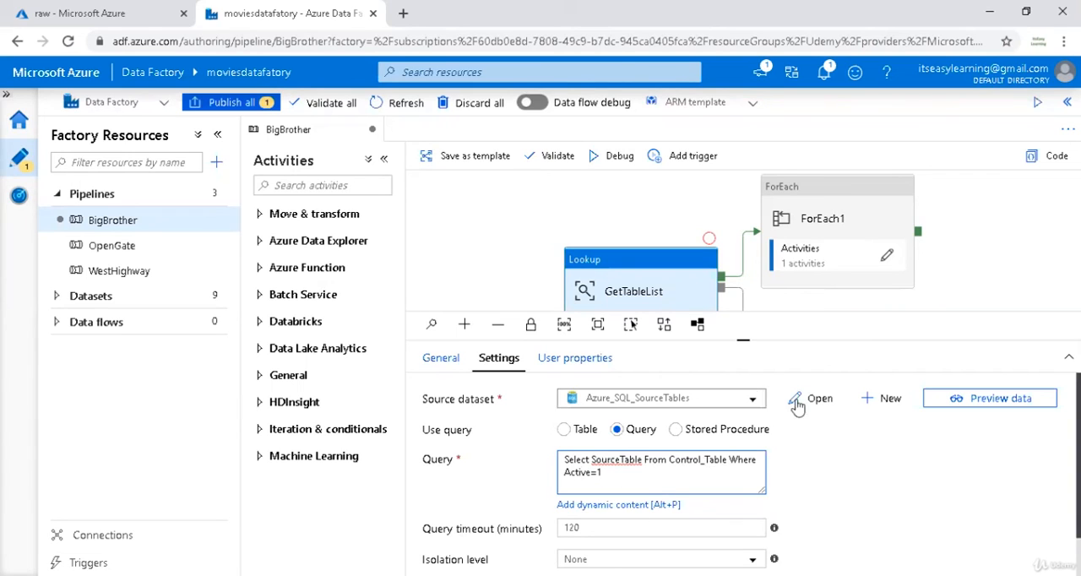
Preview the rows the lookup query returns, keeping its filter condition at Active=1.
{"action": "left_click", "coordinate": [963, 398]}
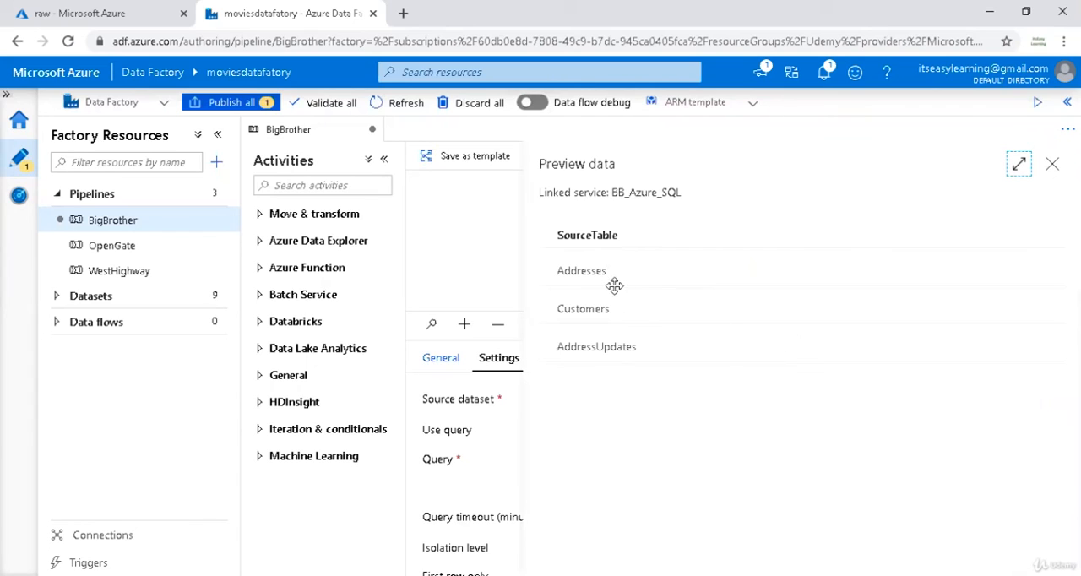
{"action": "left_click", "coordinate": [1051, 166]}
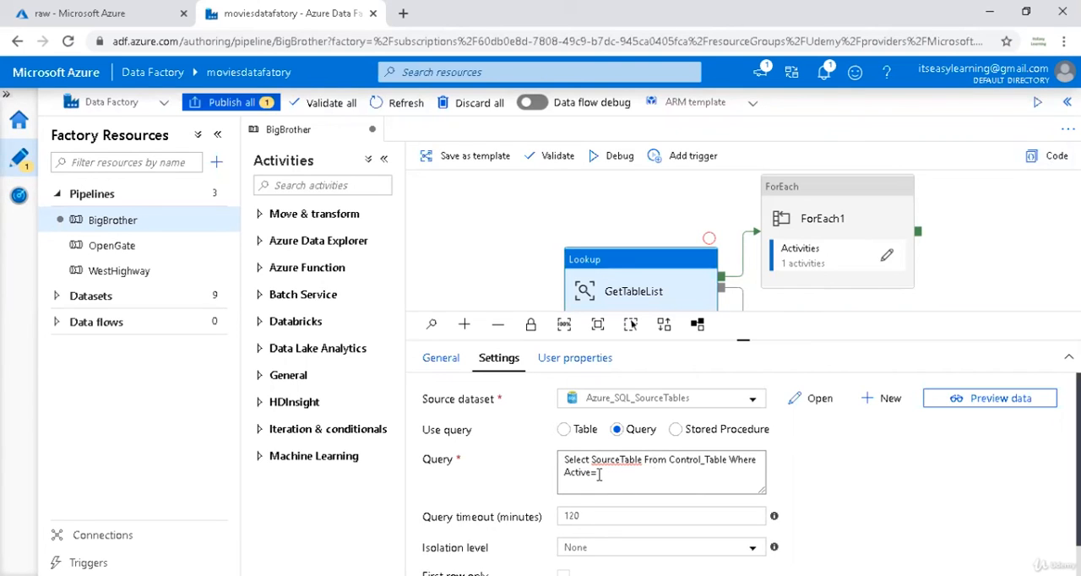
{"action": "type", "text": "1"}
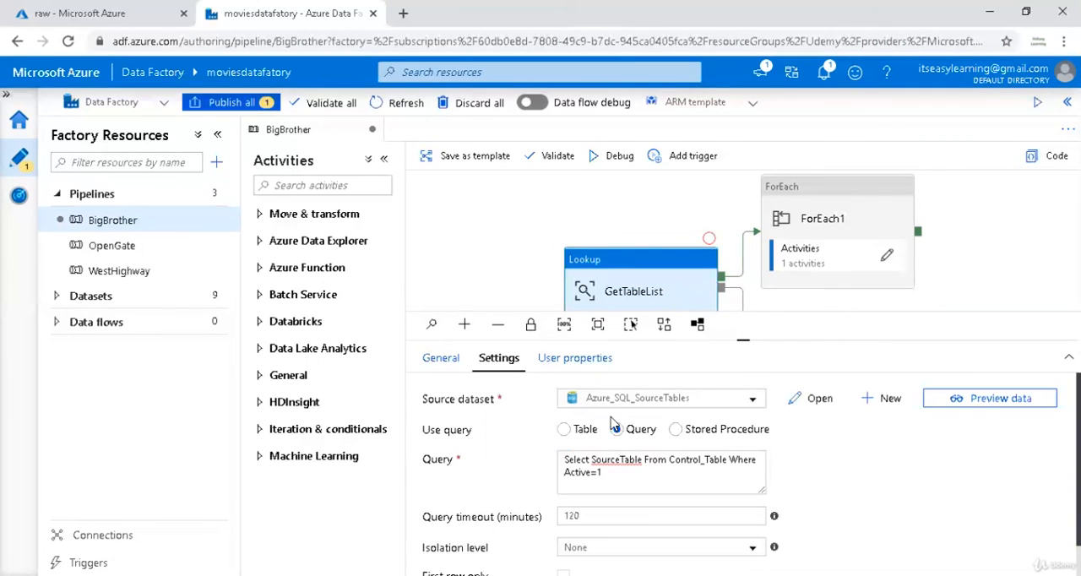
Open the newest BigBrother run in monitoring and refresh its activity statuses until all copy activities have finished.
{"action": "left_click", "coordinate": [17, 195]}
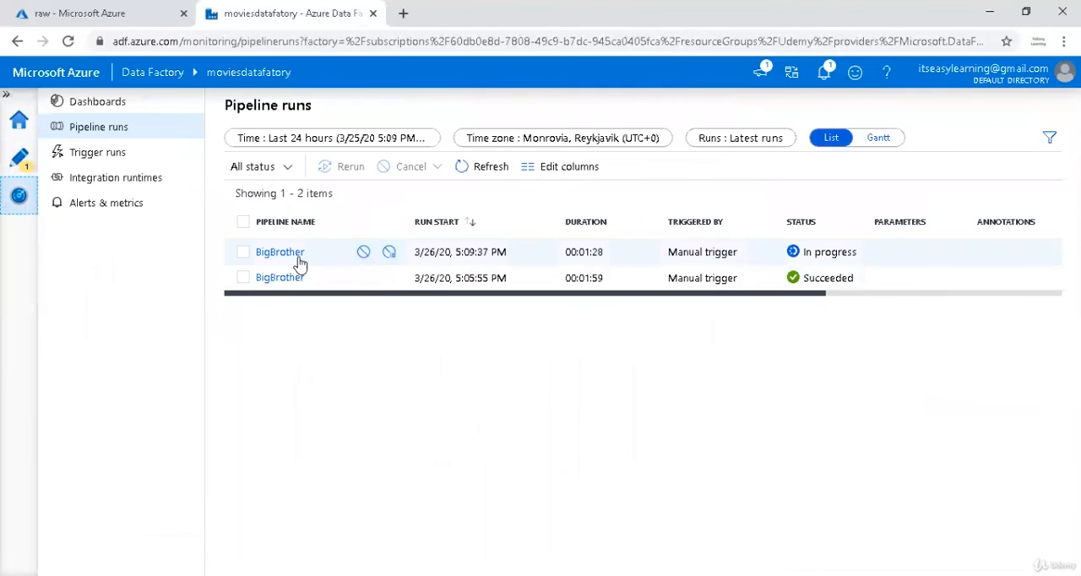
{"action": "left_click", "coordinate": [292, 253]}
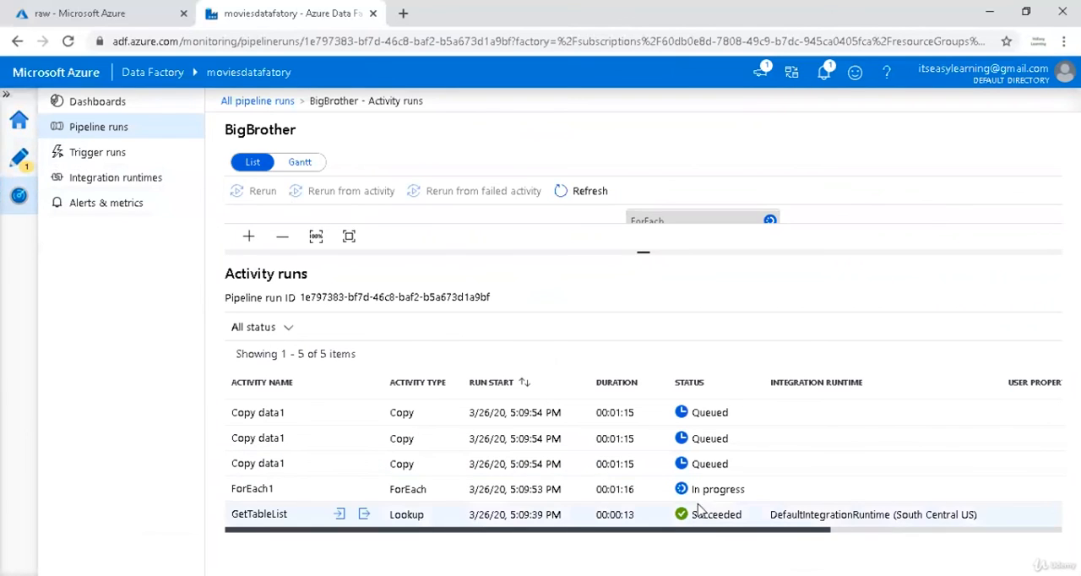
{"action": "left_click", "coordinate": [581, 193]}
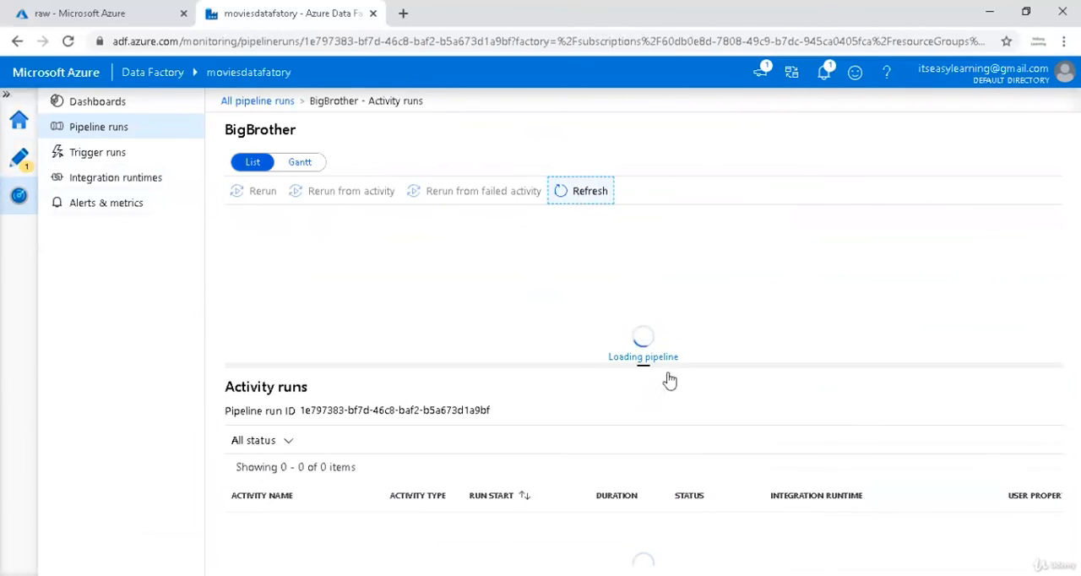
{"action": "left_click", "coordinate": [583, 191]}
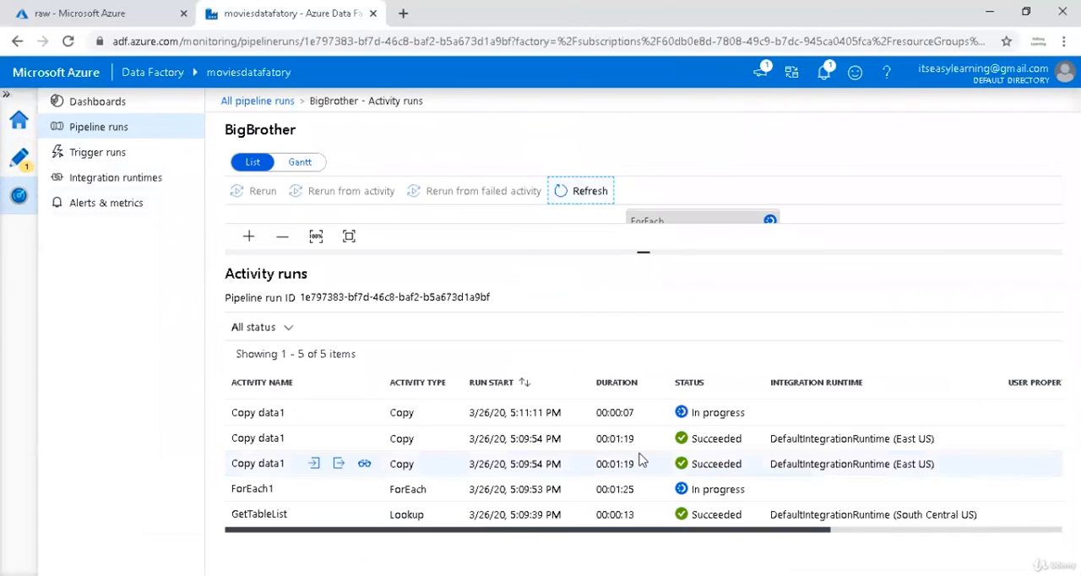
{"action": "left_click", "coordinate": [569, 191]}
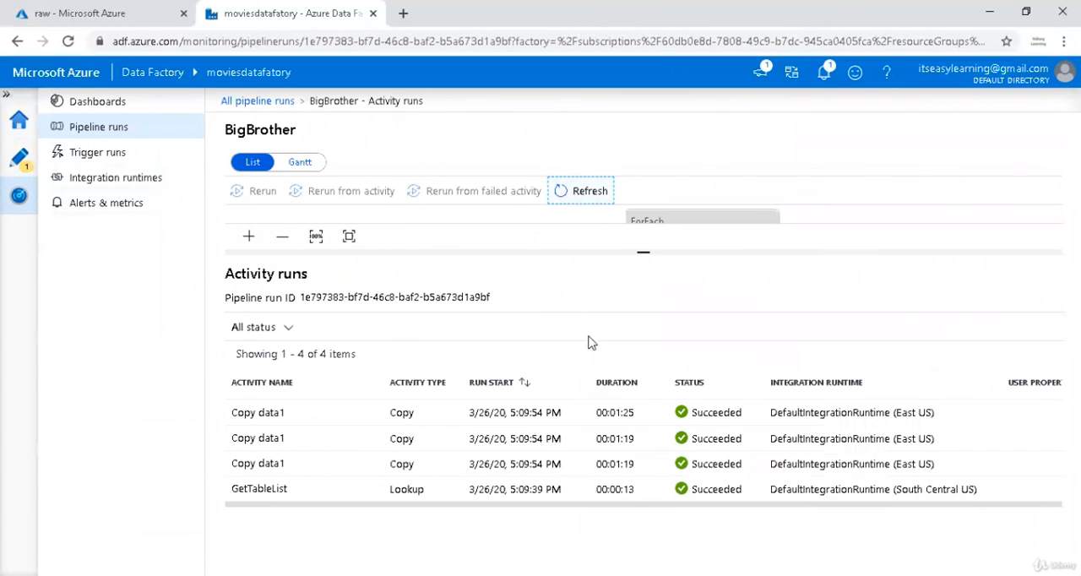
Switch to the raw container in the Azure portal and refresh the BigBrother/2020/03/26 folder to check the exported CSV files.
{"action": "left_click", "coordinate": [140, 15]}
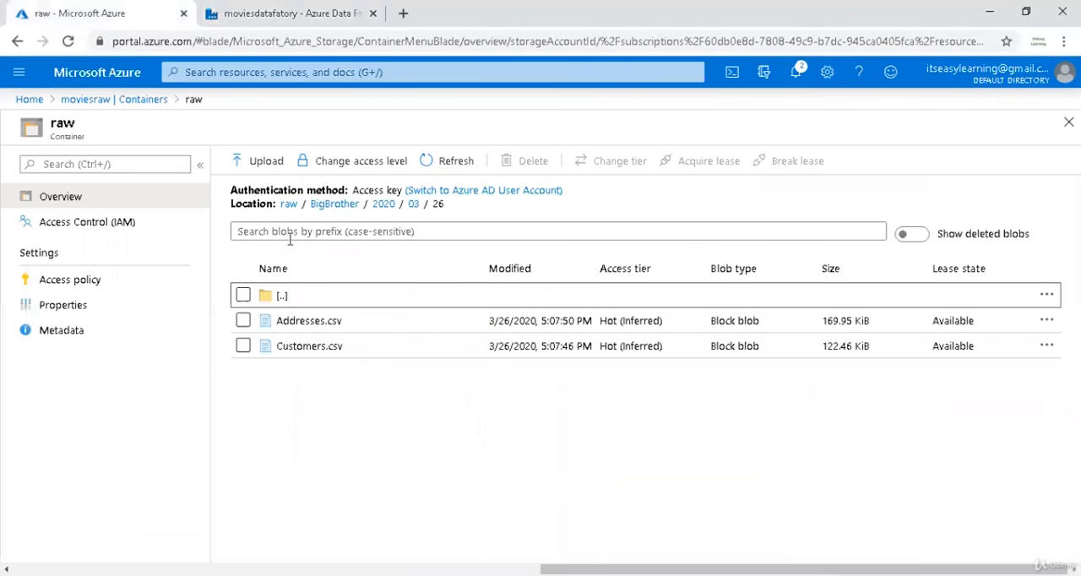
{"action": "left_click", "coordinate": [457, 164]}
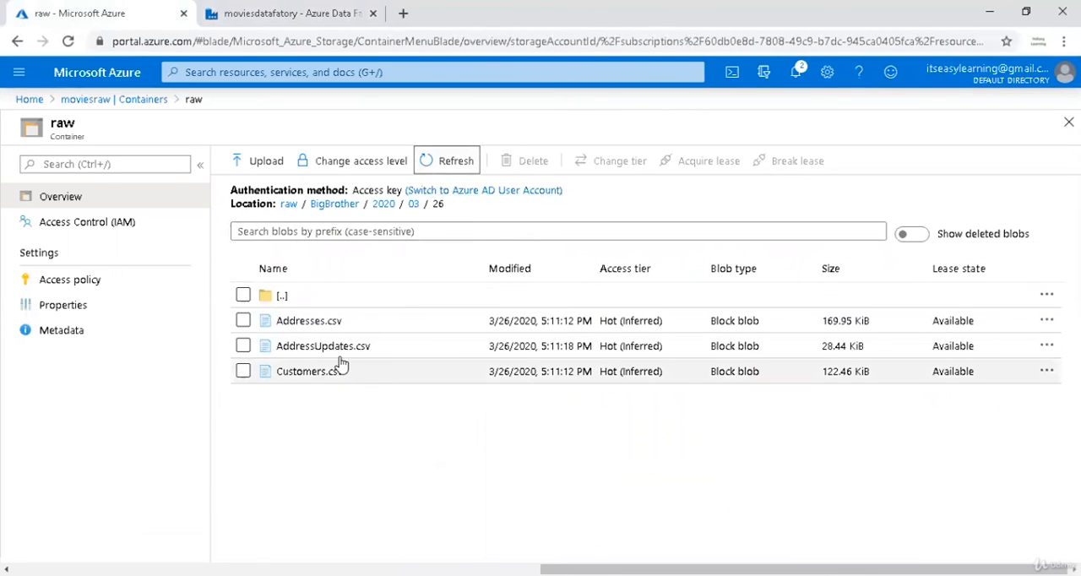
Return to authoring in Data Factory and publish the pending BigBrother pipeline change.
{"action": "left_click", "coordinate": [240, 20]}
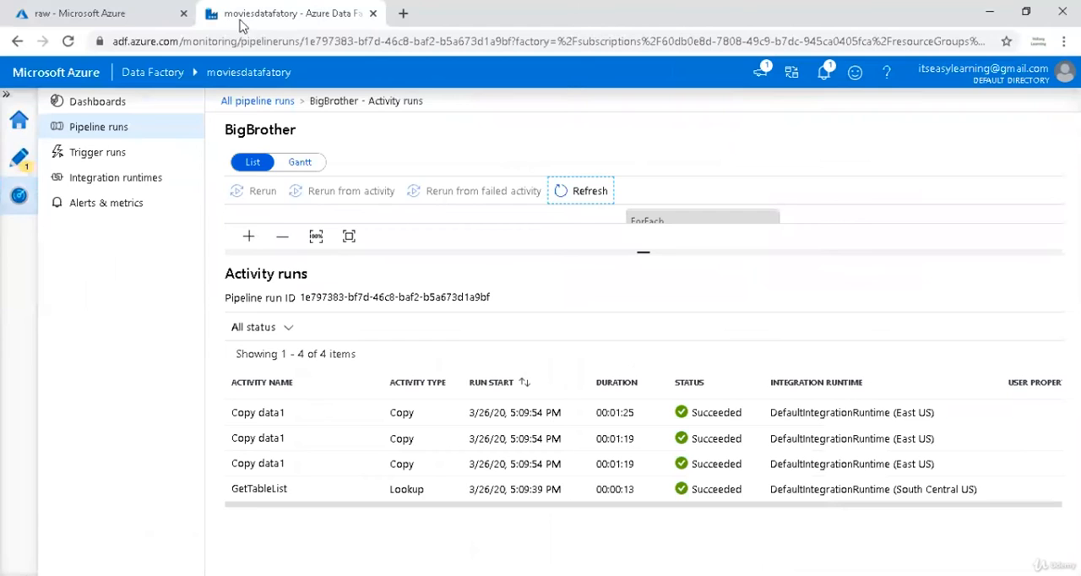
{"action": "left_click", "coordinate": [19, 158]}
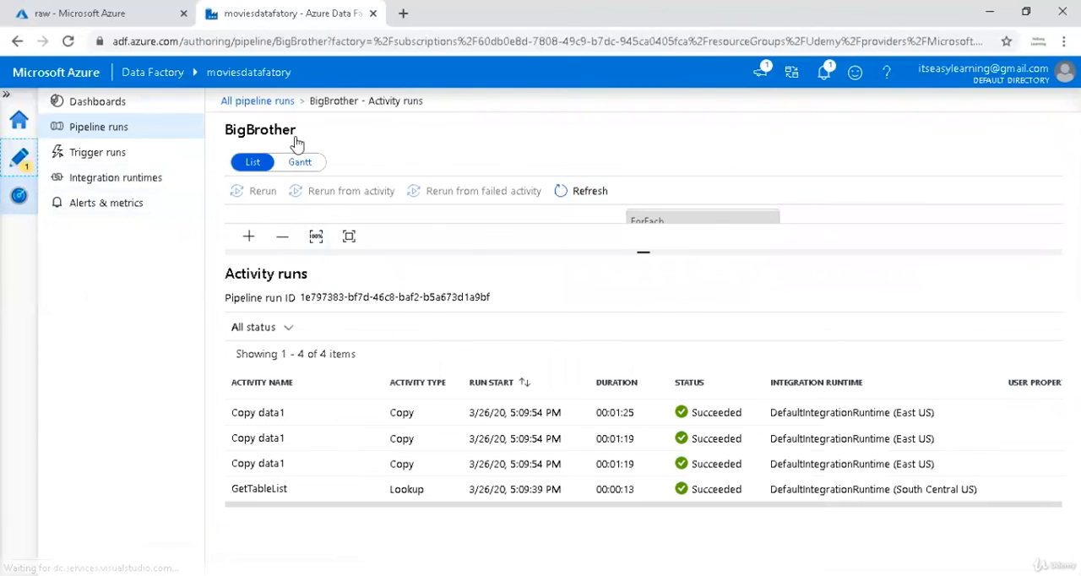
{"action": "left_click", "coordinate": [235, 105]}
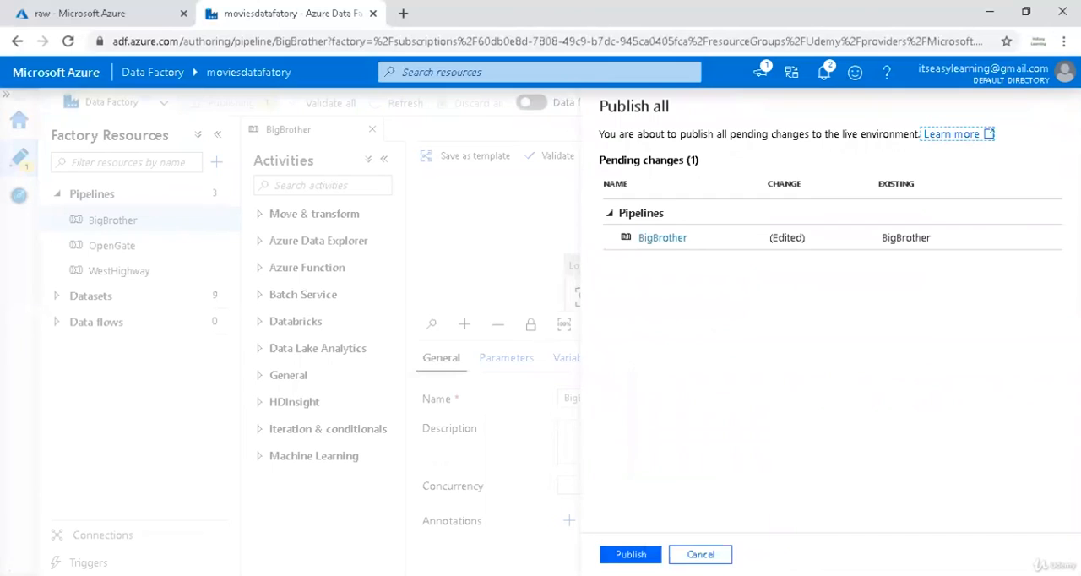
{"action": "left_click", "coordinate": [630, 554]}
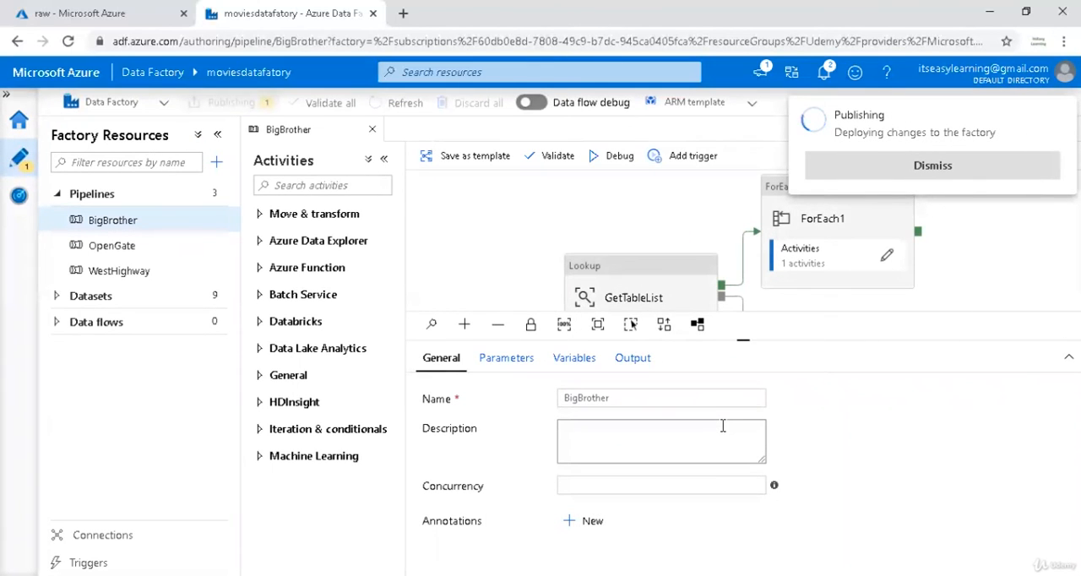
Search the activities for "get" and add a Get Metadata activity to the BigBrother pipeline canvas.
{"action": "left_click", "coordinate": [299, 185]}
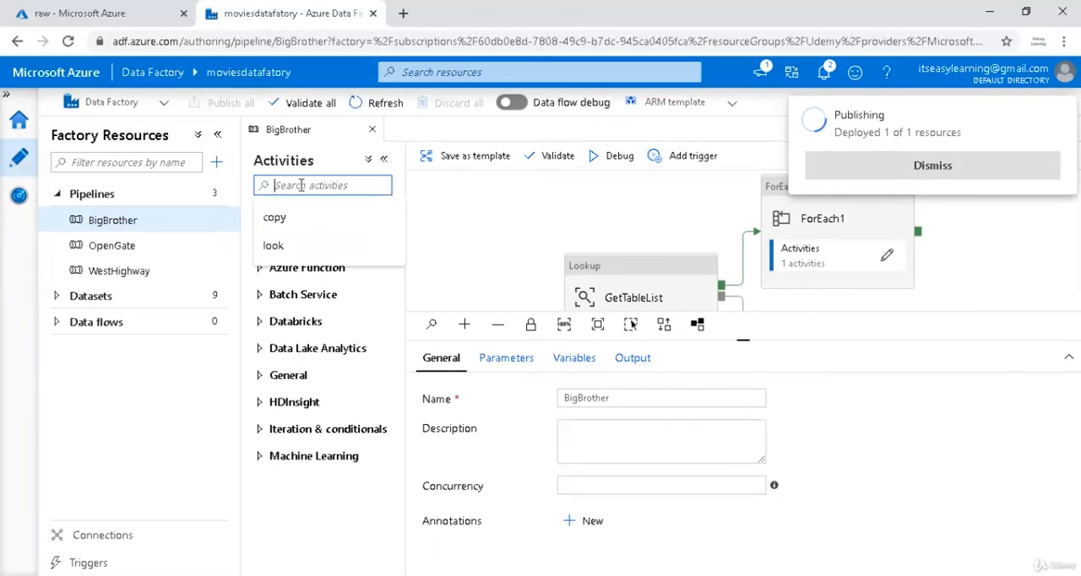
{"action": "left_click", "coordinate": [355, 185]}
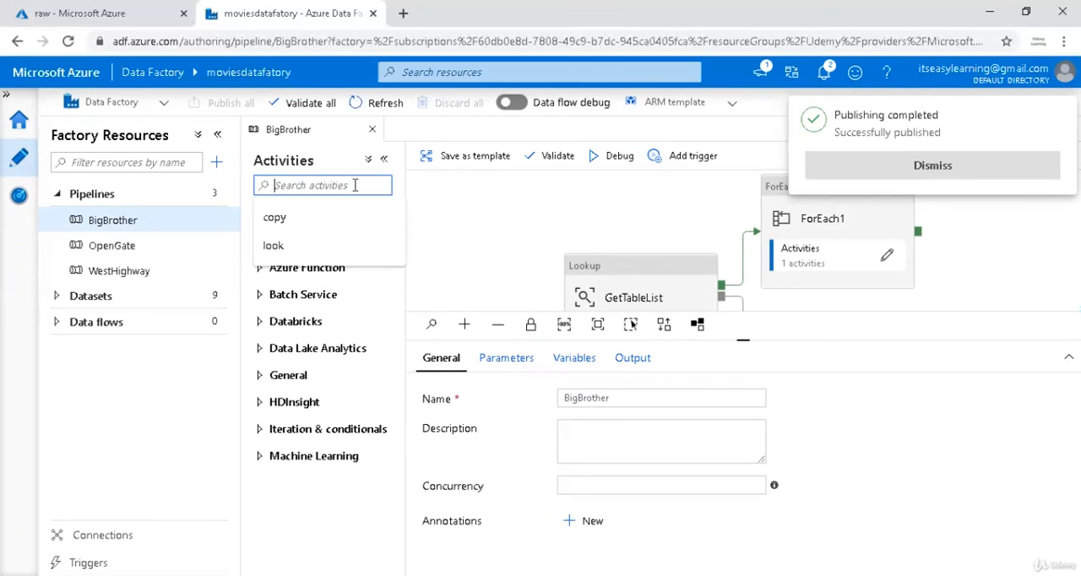
{"action": "type", "text": "get"}
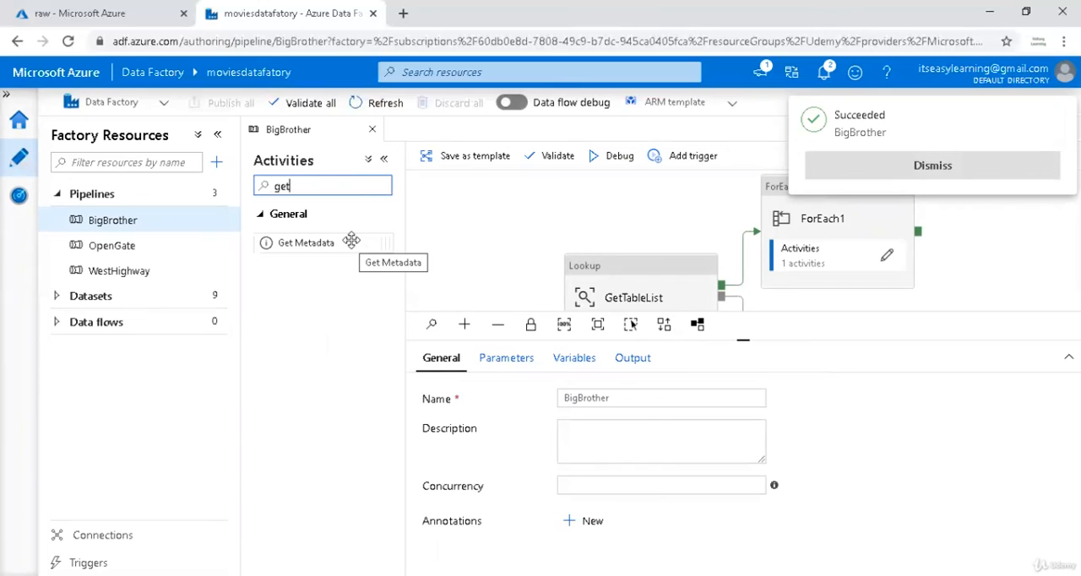
{"action": "left_click", "coordinate": [351, 240]}
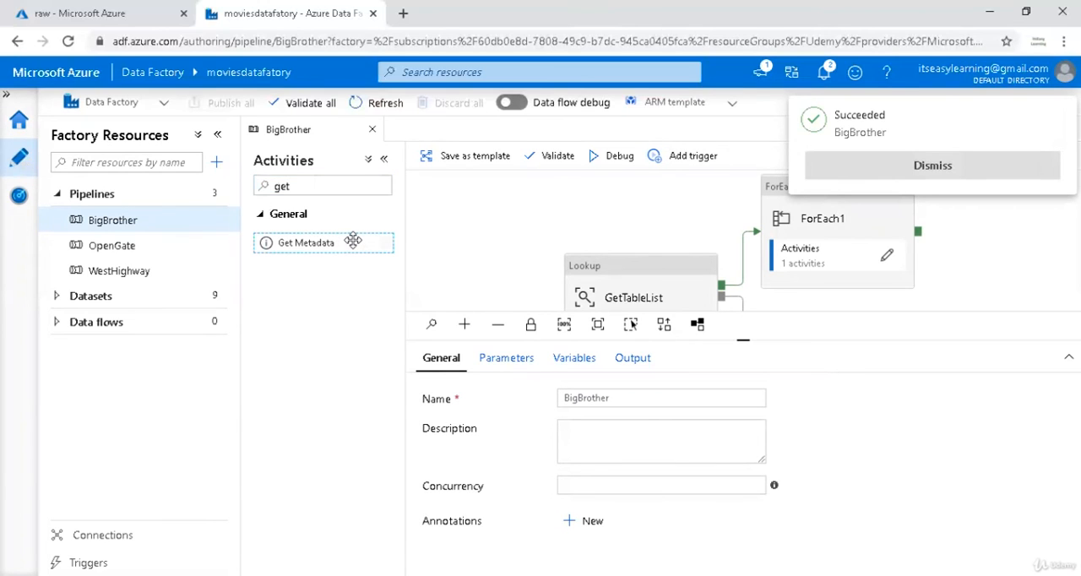
{"action": "left_click_drag", "start_coordinate": [352, 241], "coordinate": [505, 232]}
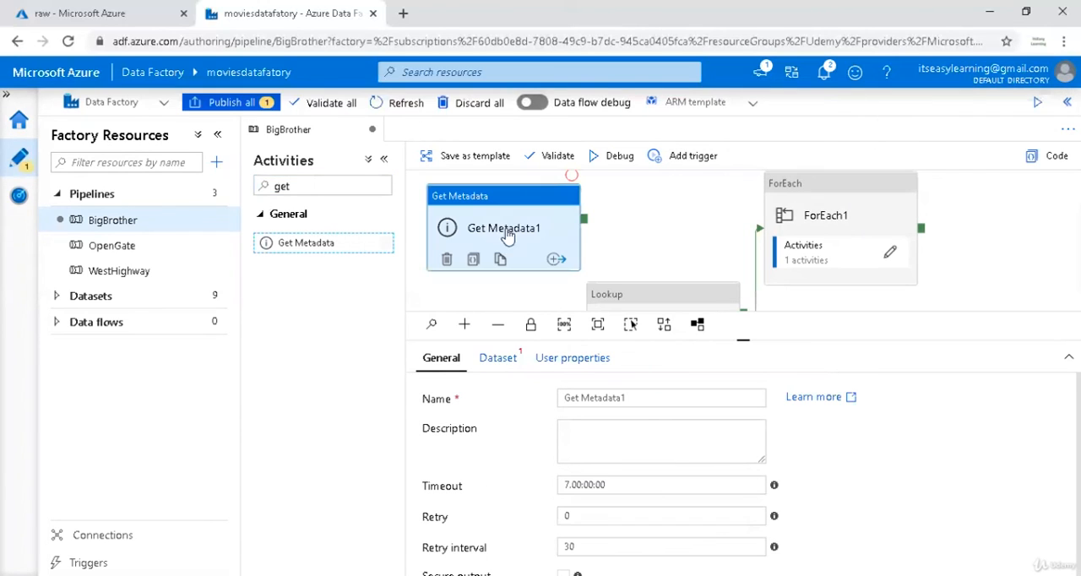
Start a new Azure Blob Storage dataset in DelimitedText format for the Get Metadata activity.
{"action": "left_click", "coordinate": [507, 360]}
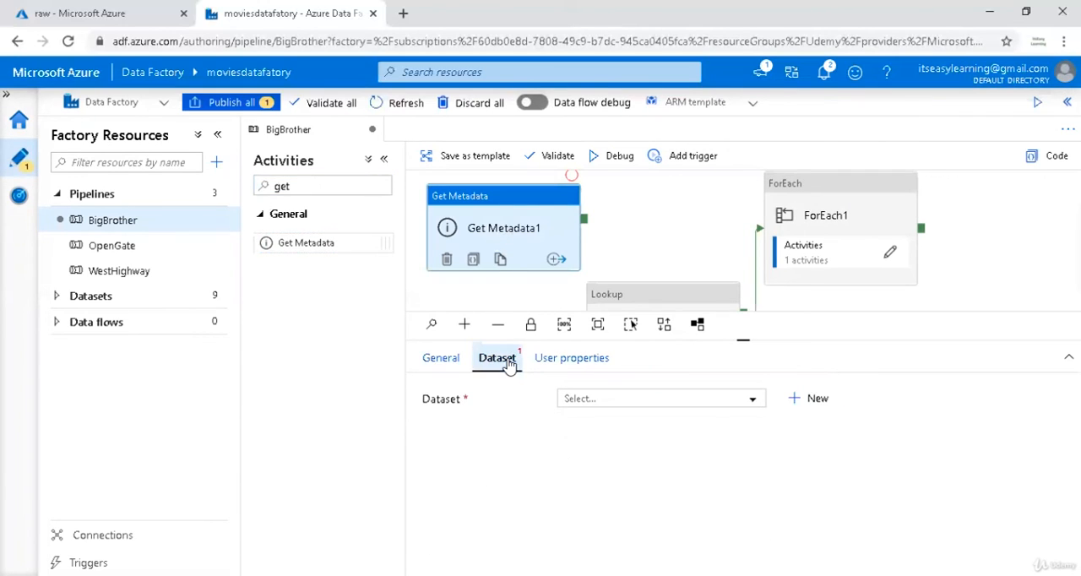
{"action": "left_click", "coordinate": [634, 403]}
{"action": "left_click", "coordinate": [635, 403]}
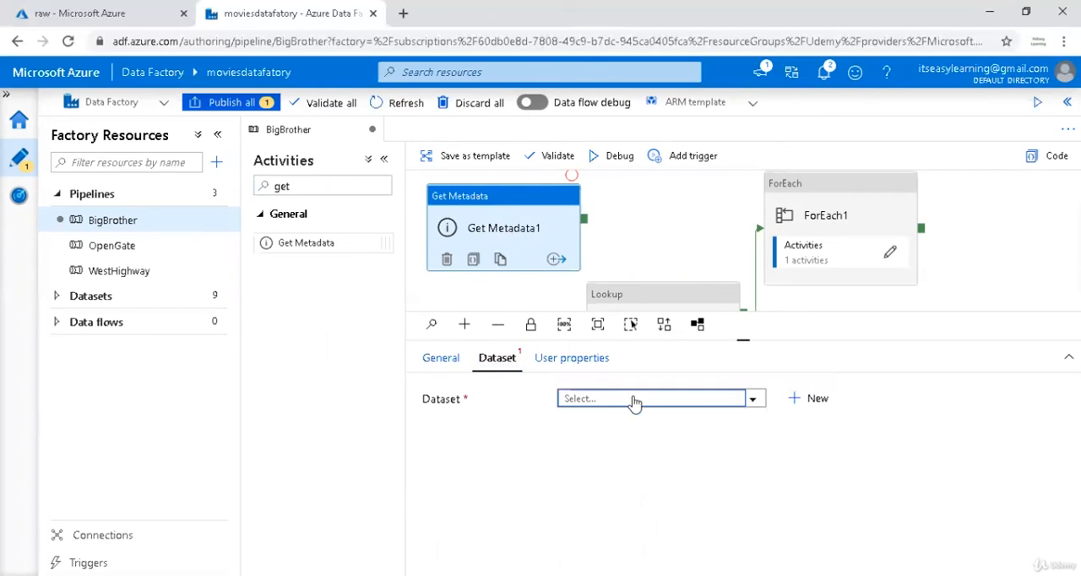
{"action": "left_click", "coordinate": [811, 400]}
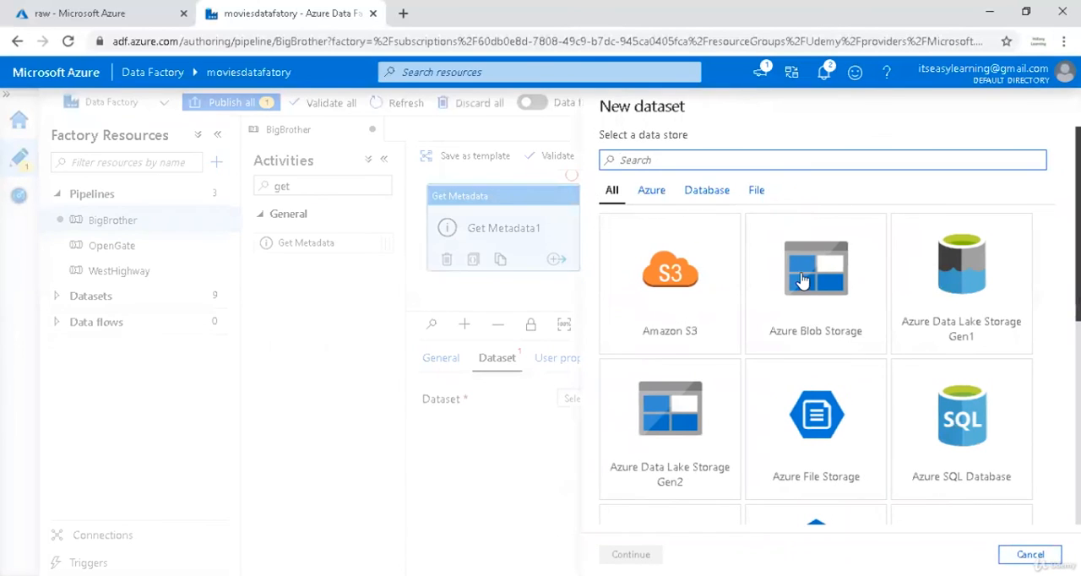
{"action": "left_click", "coordinate": [862, 300]}
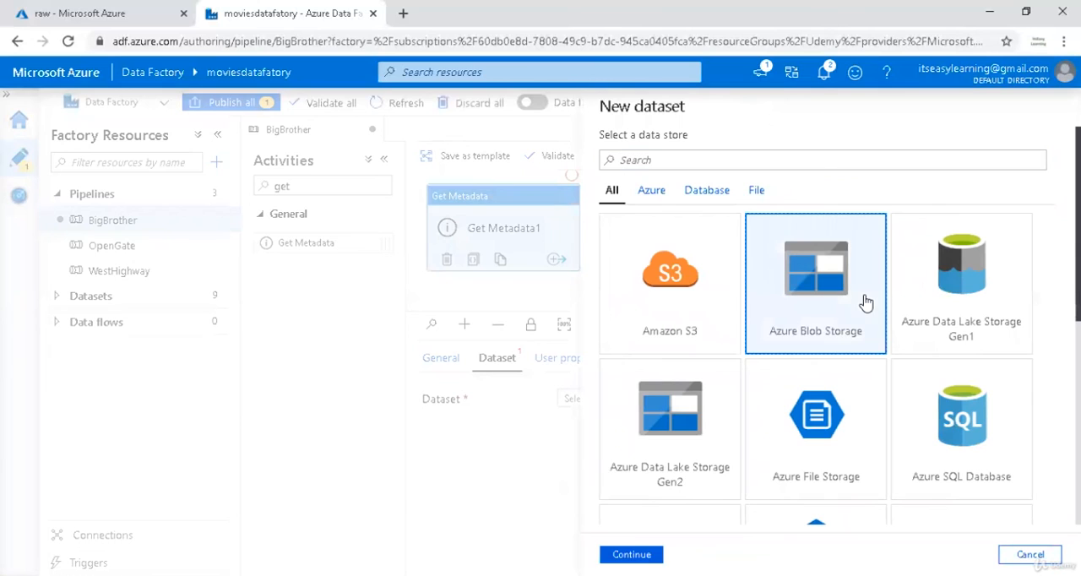
{"action": "double_click", "coordinate": [796, 309]}
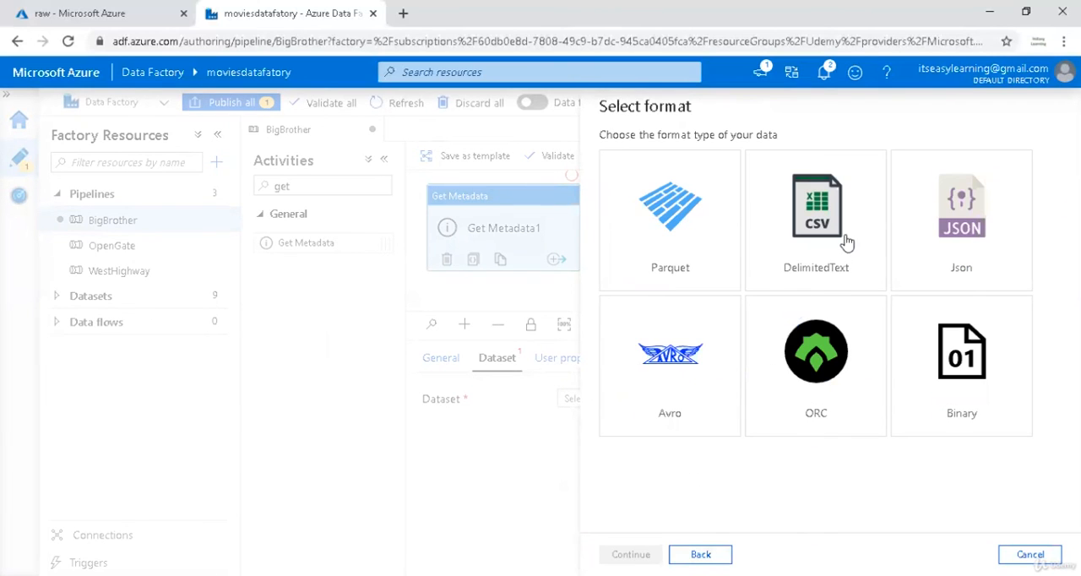
{"action": "left_click", "coordinate": [847, 243]}
{"action": "left_click", "coordinate": [643, 554]}
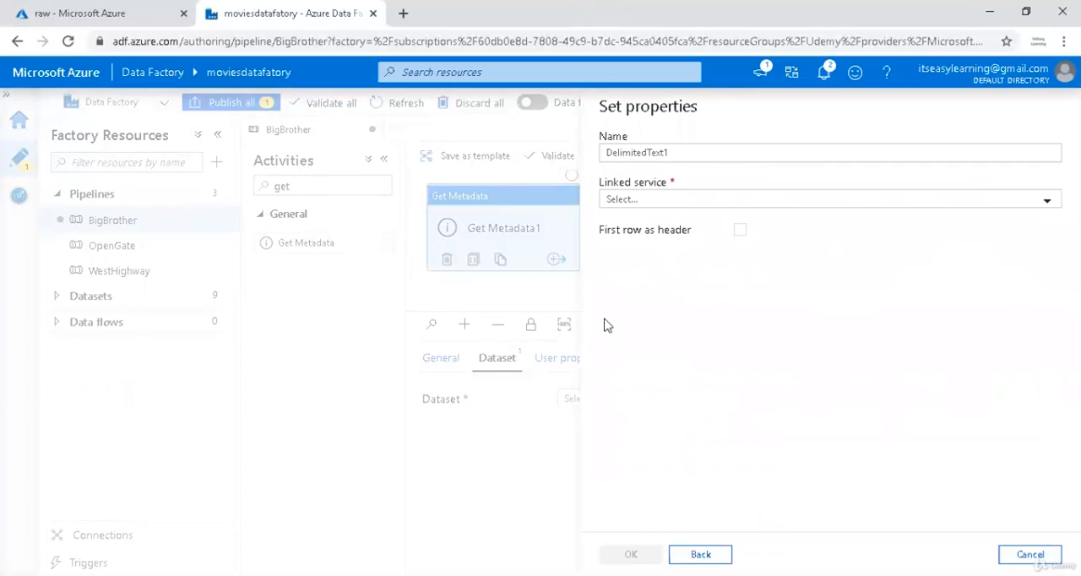
Create the delimited text dataset with linked service Blob_Raw_Layer and container raw.
{"action": "left_click", "coordinate": [713, 201]}
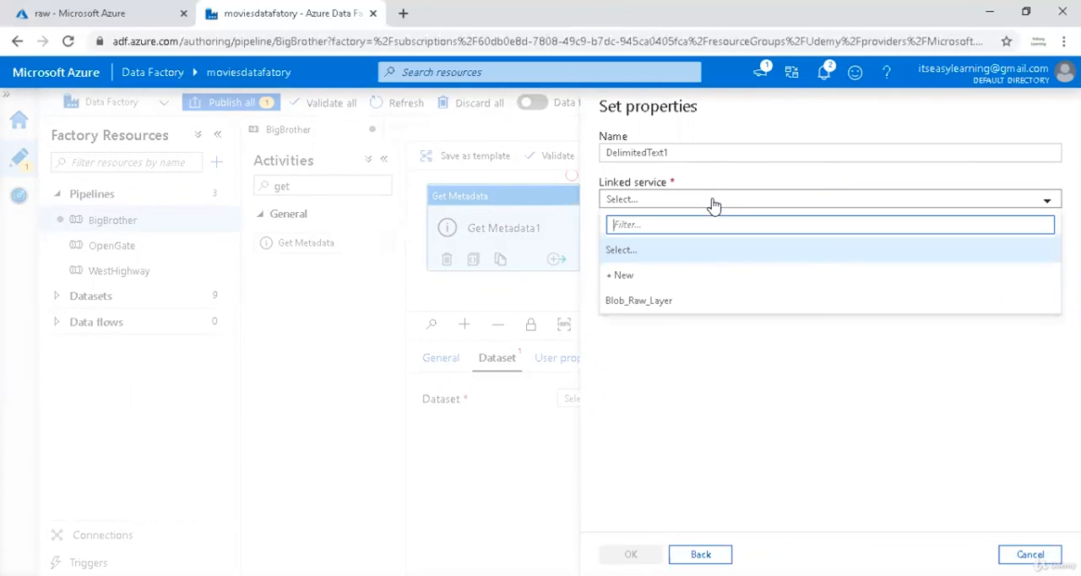
{"action": "left_click", "coordinate": [638, 301]}
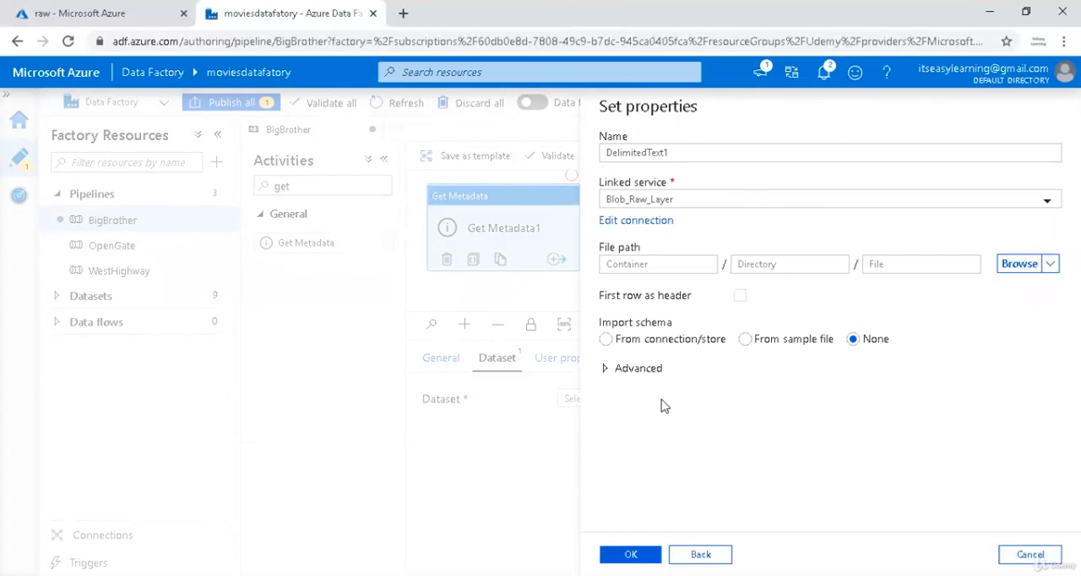
{"action": "left_click", "coordinate": [653, 265]}
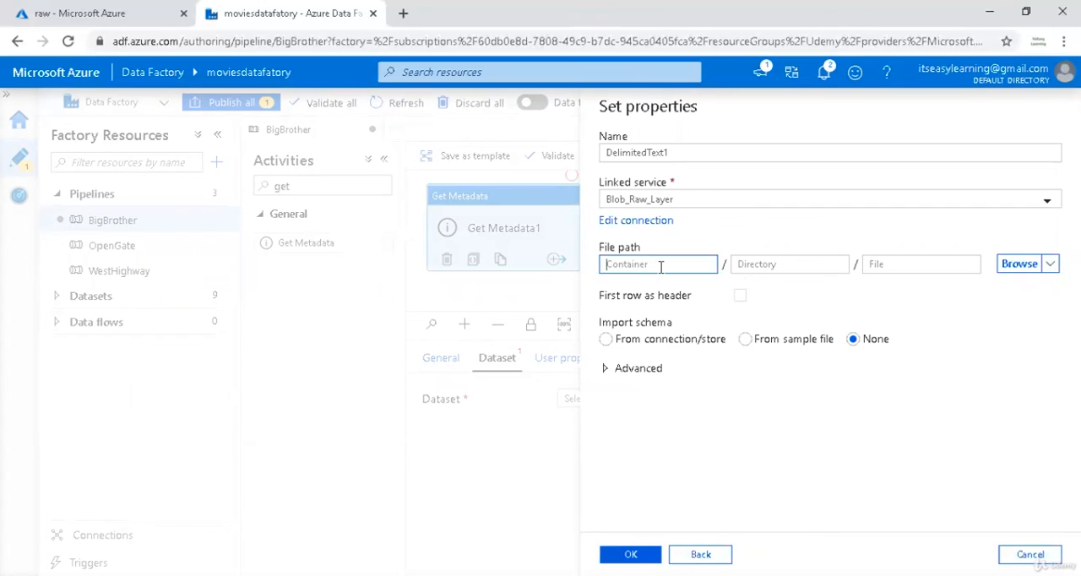
{"action": "type", "text": "raw"}
{"action": "left_click", "coordinate": [686, 337]}
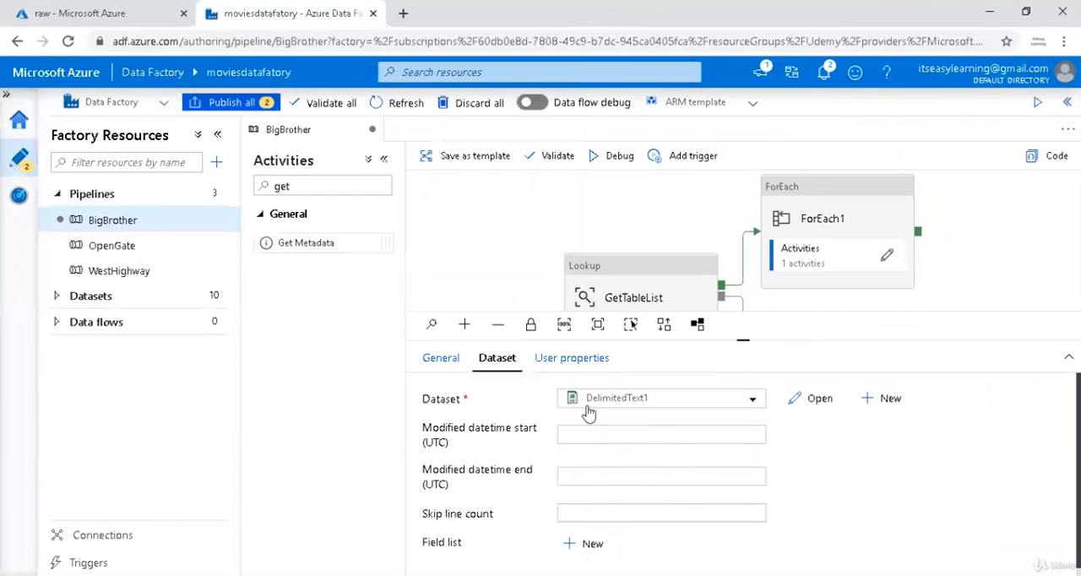
Delete the Get Metadata1 activity from the BigBrother pipeline.
{"action": "scroll", "coordinate": [605, 440], "scroll_direction": "down", "scroll_amount": 1}
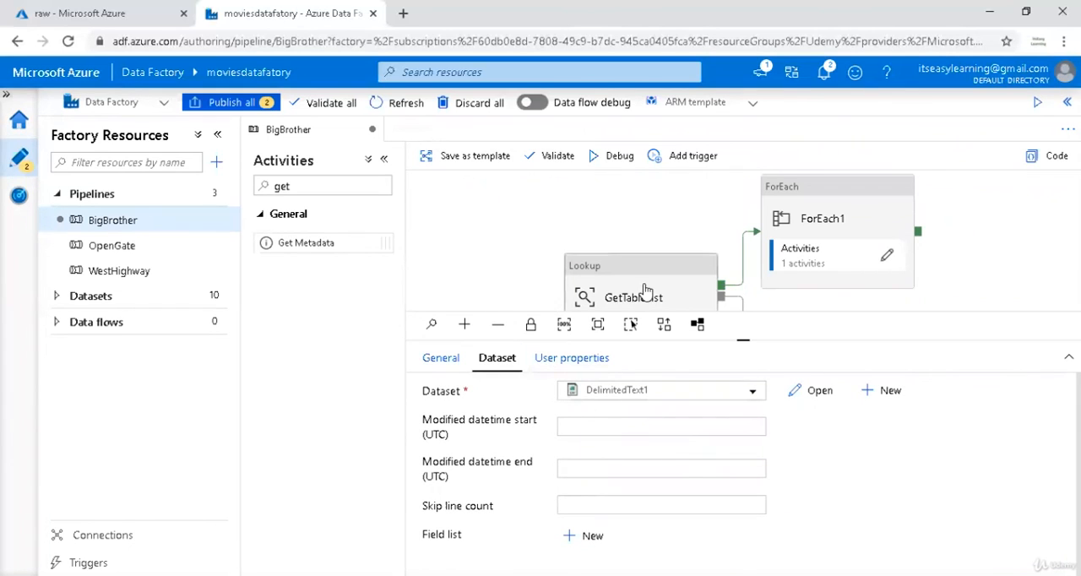
{"action": "scroll", "coordinate": [654, 287], "scroll_direction": "down", "scroll_amount": 3}
{"action": "scroll", "coordinate": [656, 289], "scroll_direction": "up", "scroll_amount": 3}
{"action": "scroll", "coordinate": [656, 289], "scroll_direction": "down", "scroll_amount": 3}
{"action": "left_click", "coordinate": [812, 292]}
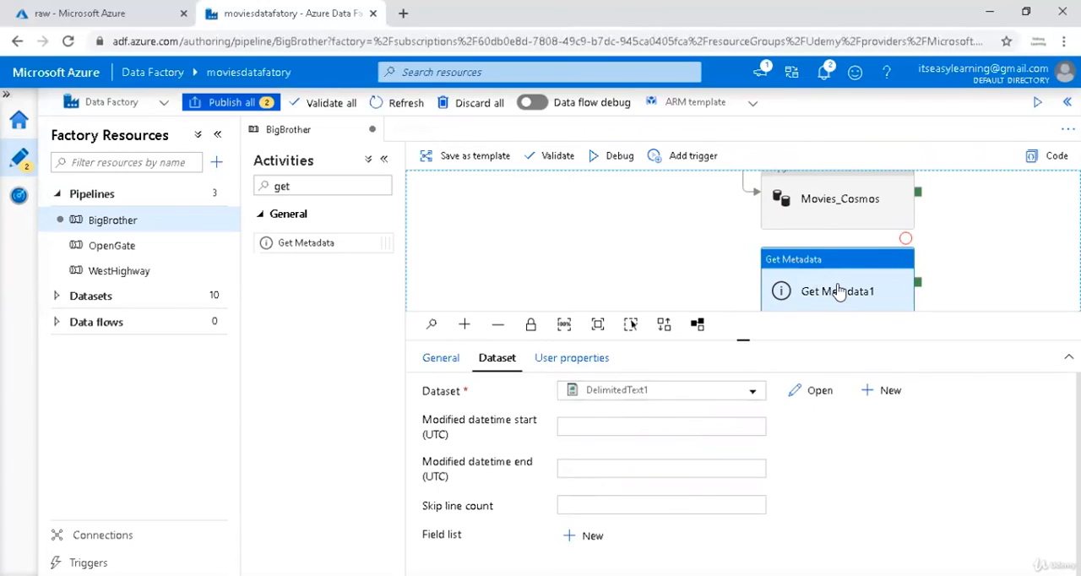
{"action": "key", "text": "Delete"}
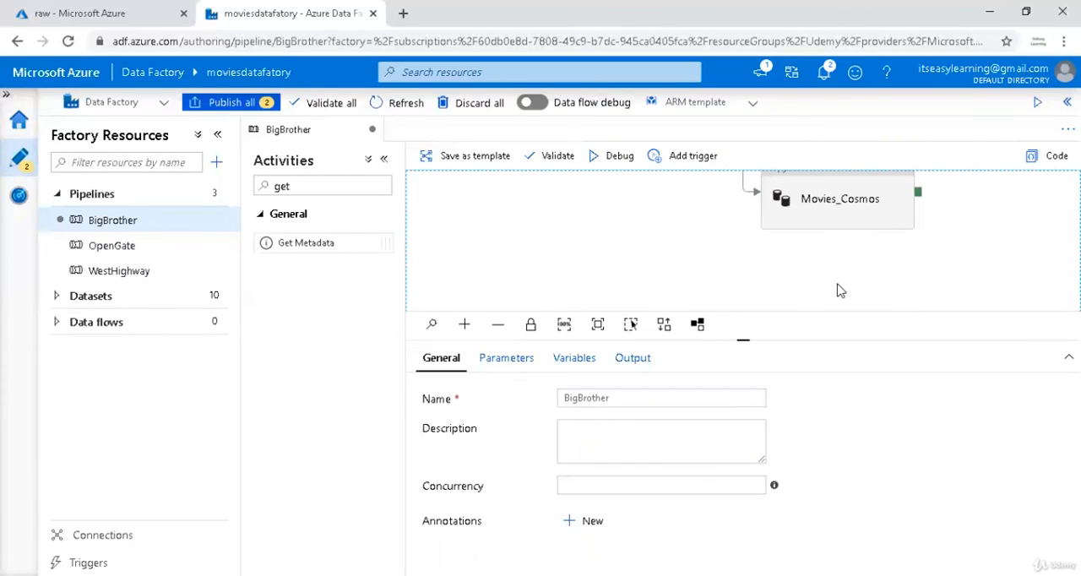